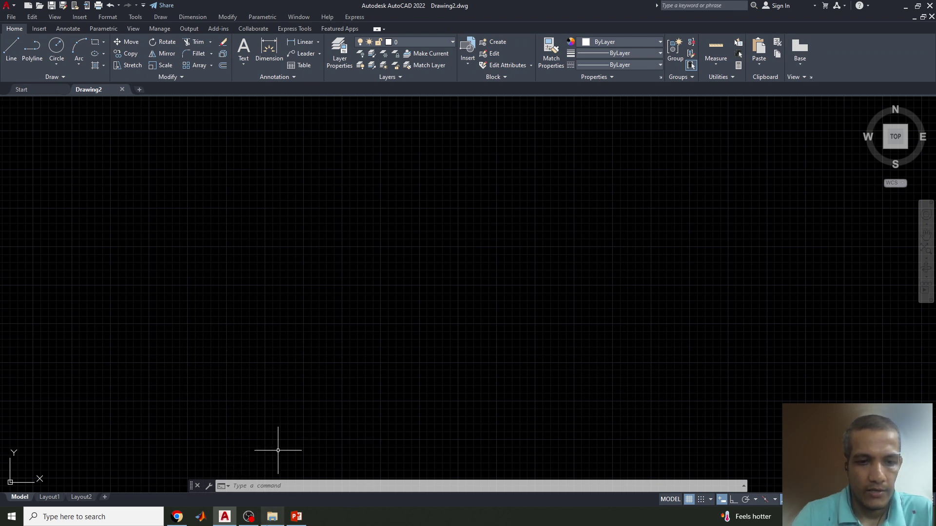
- Switch to PowerPoint to read the epicycloid problem slide and return to the AutoCAD drawing
{"action": "left_click", "coordinate": [296, 516]}
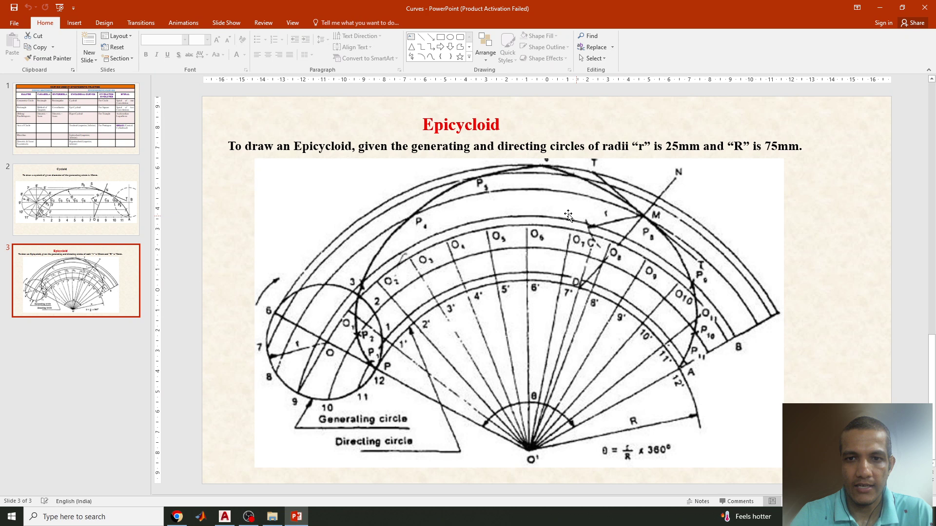
{"action": "left_click", "coordinate": [232, 521]}
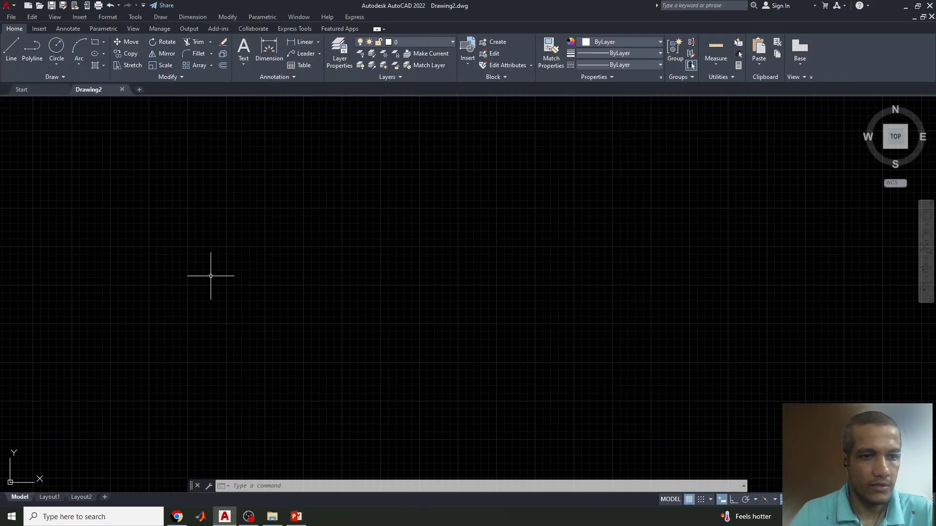
- Set up a metric drawing sheet with MVSETUP at scale factor 1, paper width 420 and paper height 297
{"action": "type", "text": "mvsetup"}
{"action": "key", "text": "Return"}
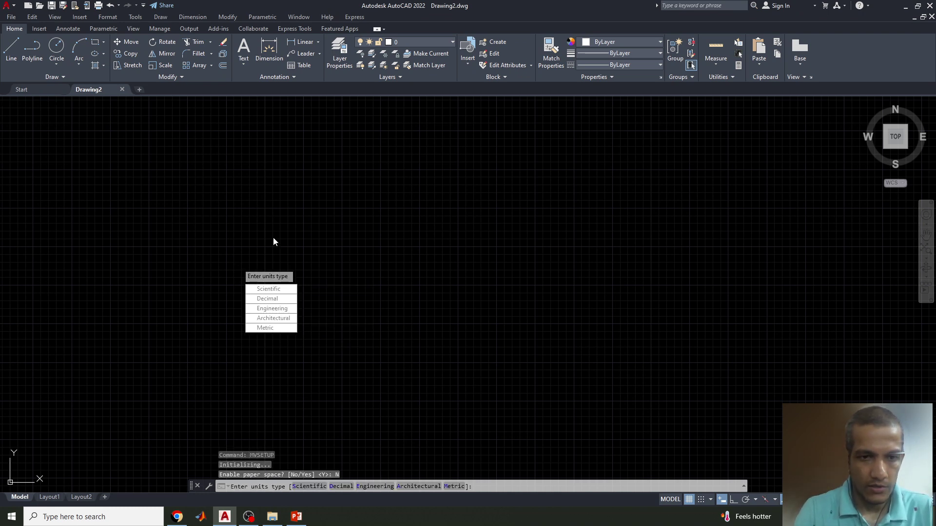
{"action": "left_click", "coordinate": [266, 328]}
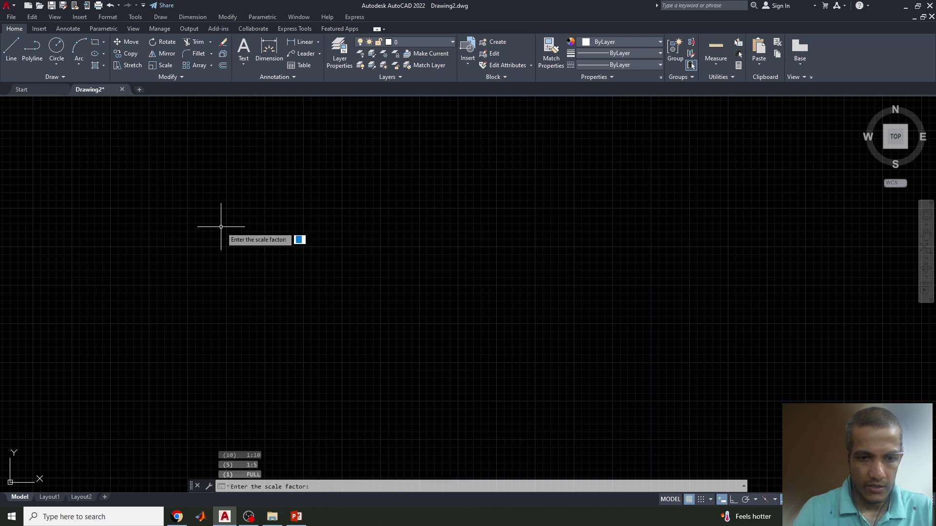
{"action": "type", "text": "1"}
{"action": "key", "text": "Return"}
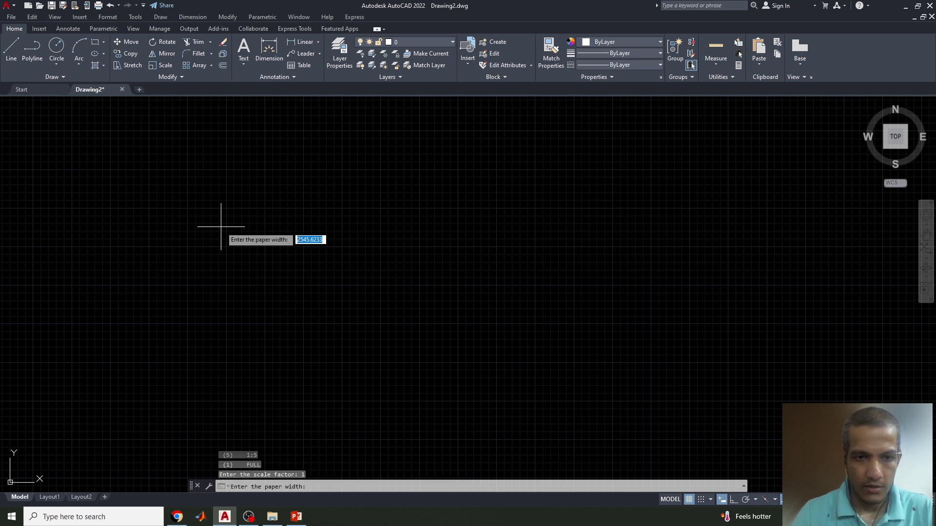
{"action": "type", "text": "420"}
{"action": "key", "text": "Return"}
{"action": "type", "text": "297"}
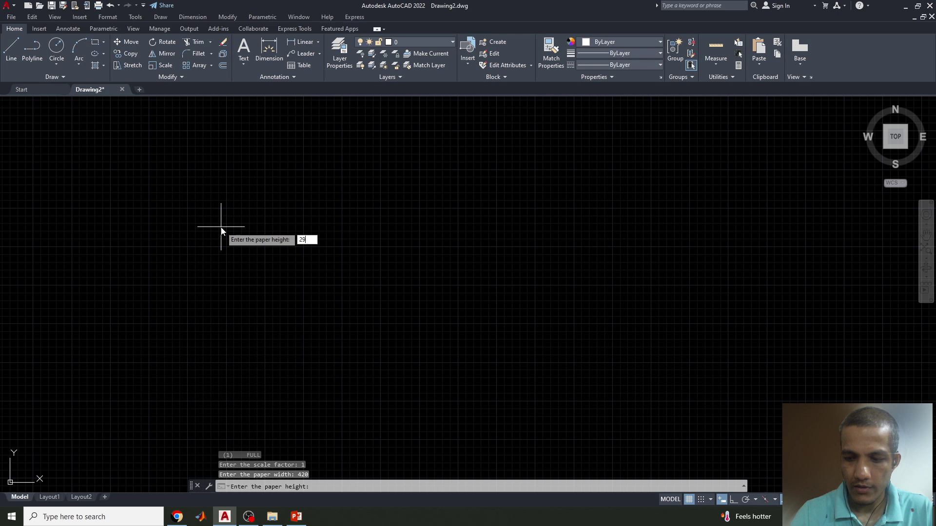
{"action": "key", "text": "Return"}
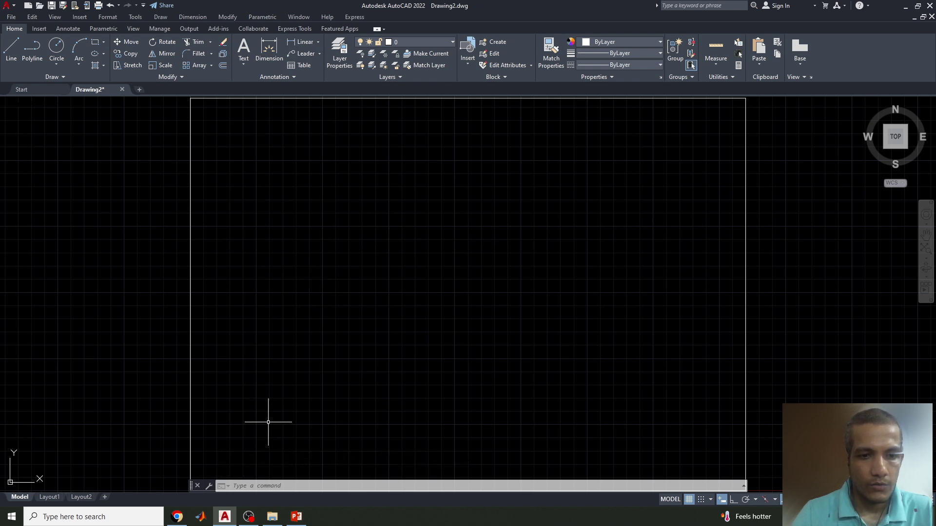
- Draw a 100 mm line from near the sheet's middle toward its upper left, at about 155°
{"action": "left_click", "coordinate": [10, 55]}
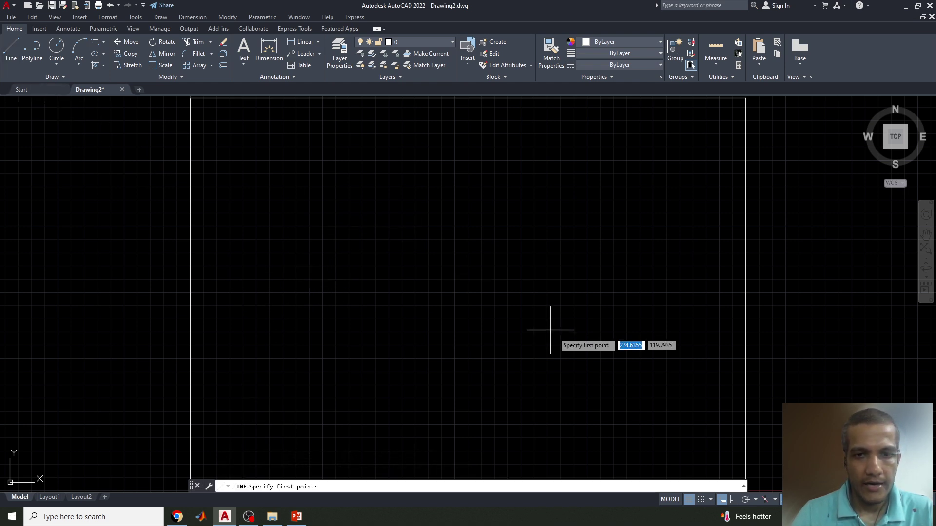
{"action": "left_click", "coordinate": [462, 312]}
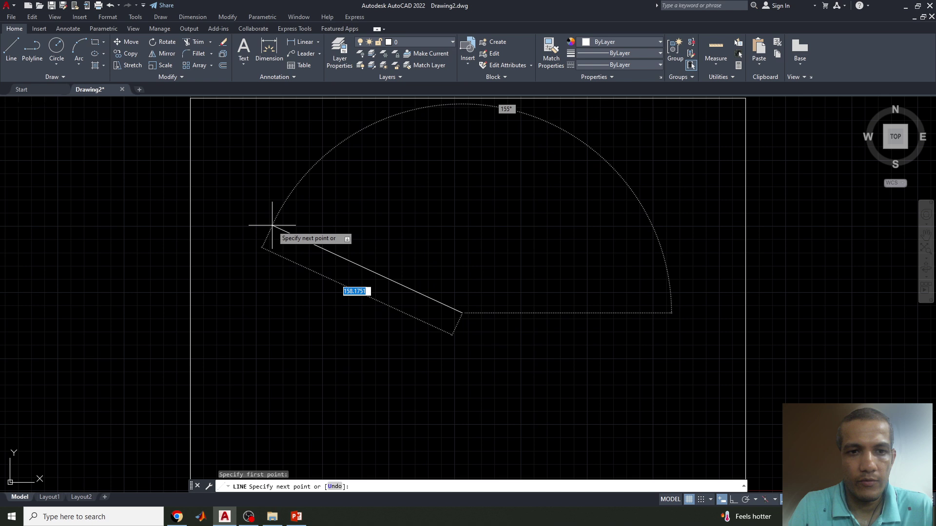
{"action": "type", "text": "1"}
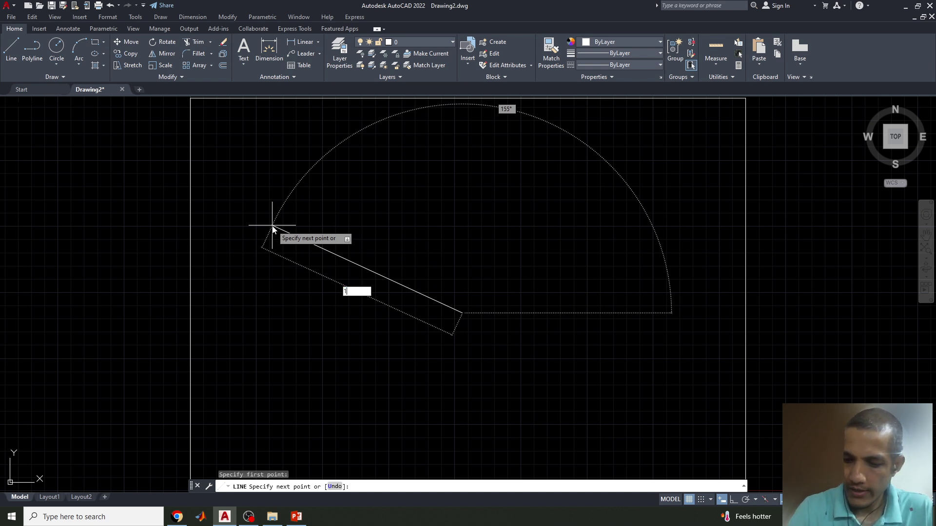
{"action": "type", "text": "00"}
{"action": "key", "text": "Return"}
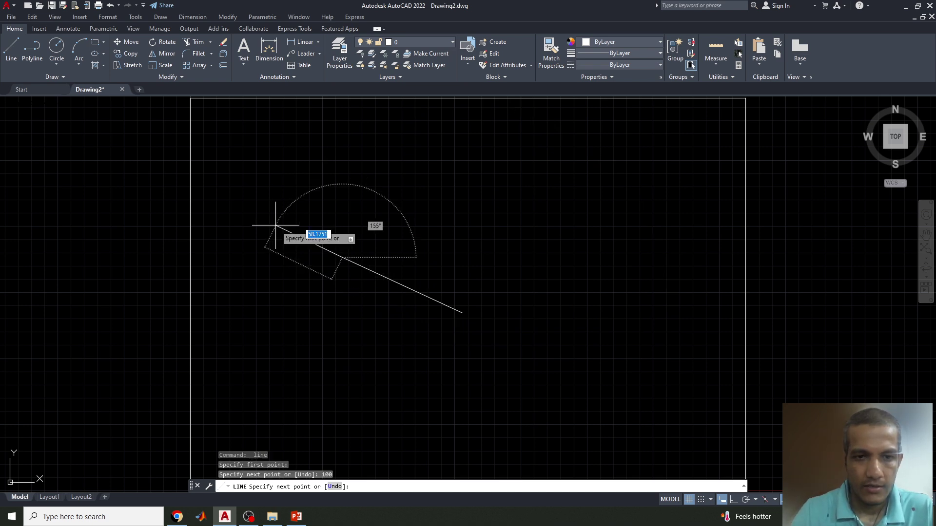
{"action": "key", "text": "Return"}
{"action": "scroll", "coordinate": [390, 323], "scroll_direction": "up", "scroll_amount": 1}
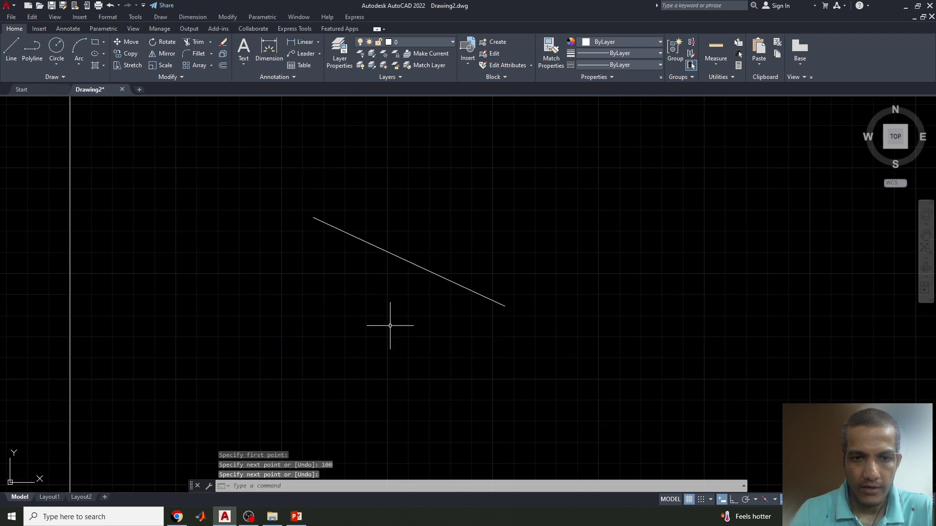
- Draw the directing circle with radius 75, centred on the lower right end of the line
{"action": "type", "text": "c"}
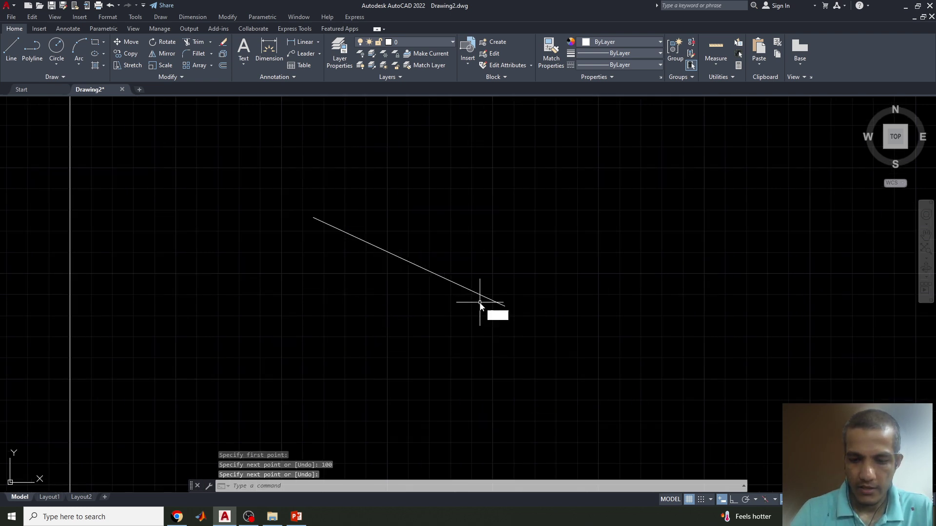
{"action": "key", "text": "Return"}
{"action": "left_click", "coordinate": [504, 306]}
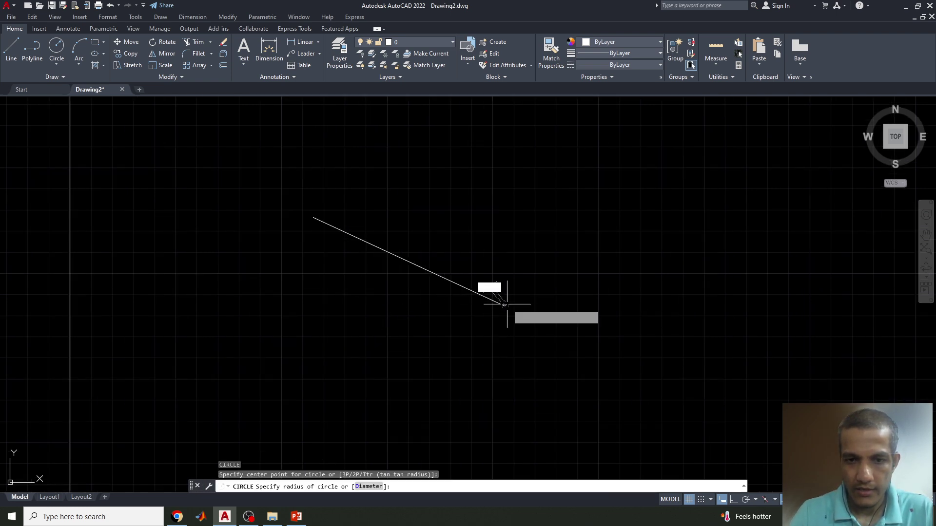
{"action": "type", "text": "7"}
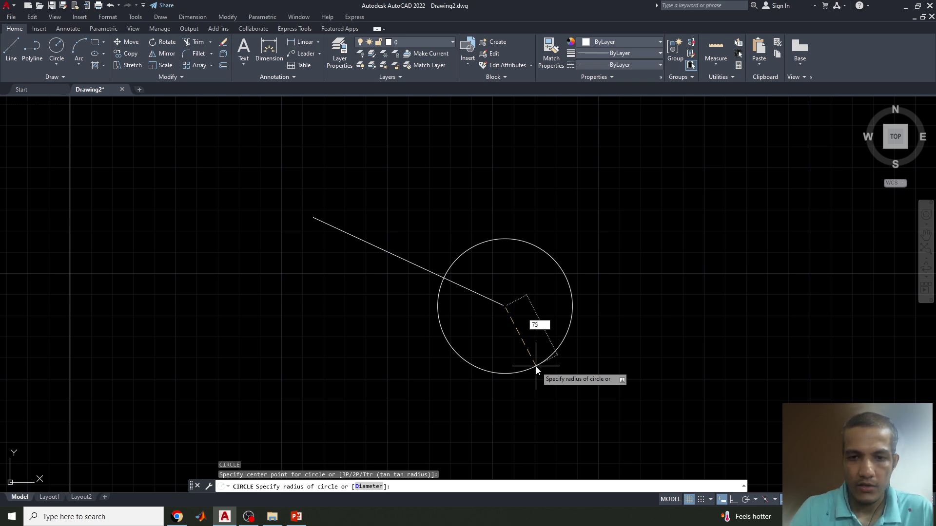
{"action": "type", "text": "5"}
{"action": "key", "text": "Return"}
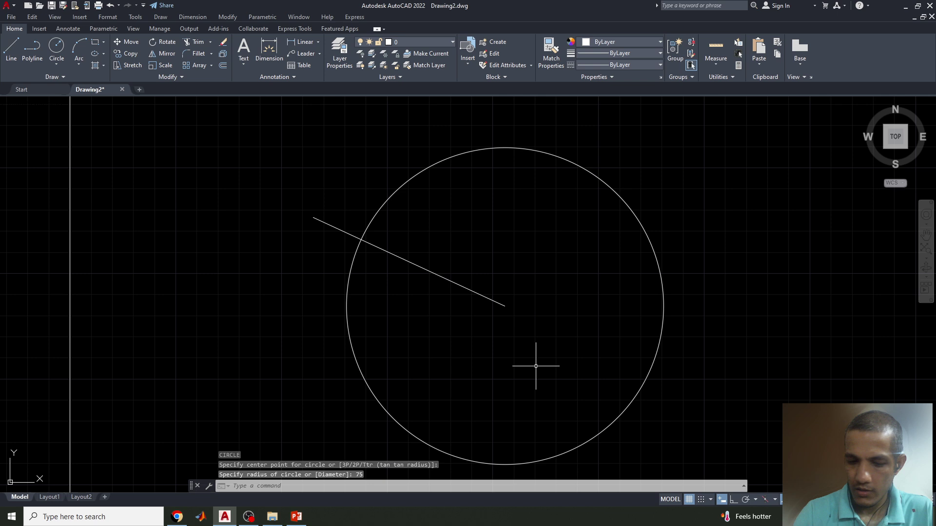
- Draw the generating circle with radius 25, centred on the upper left end of the line
{"action": "type", "text": "c"}
{"action": "key", "text": "Return"}
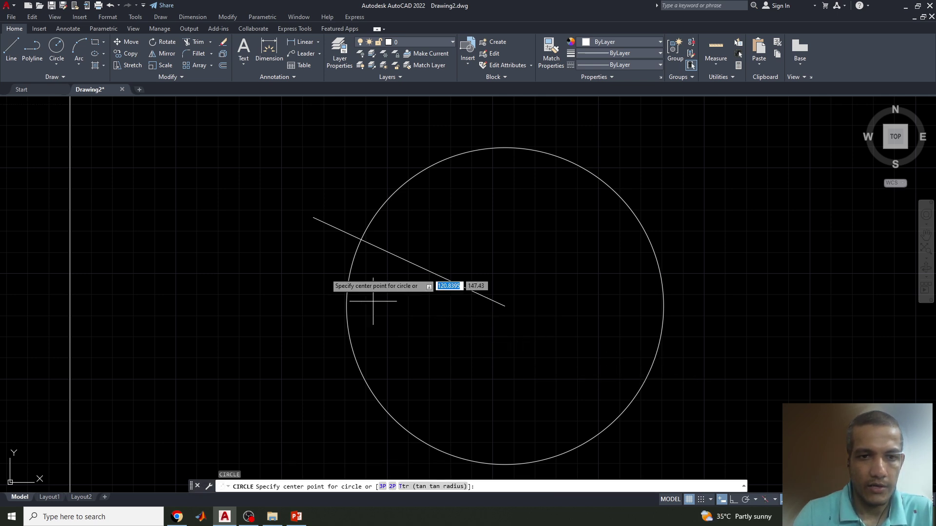
{"action": "left_click", "coordinate": [314, 218]}
{"action": "type", "text": "25"}
{"action": "key", "text": "Return"}
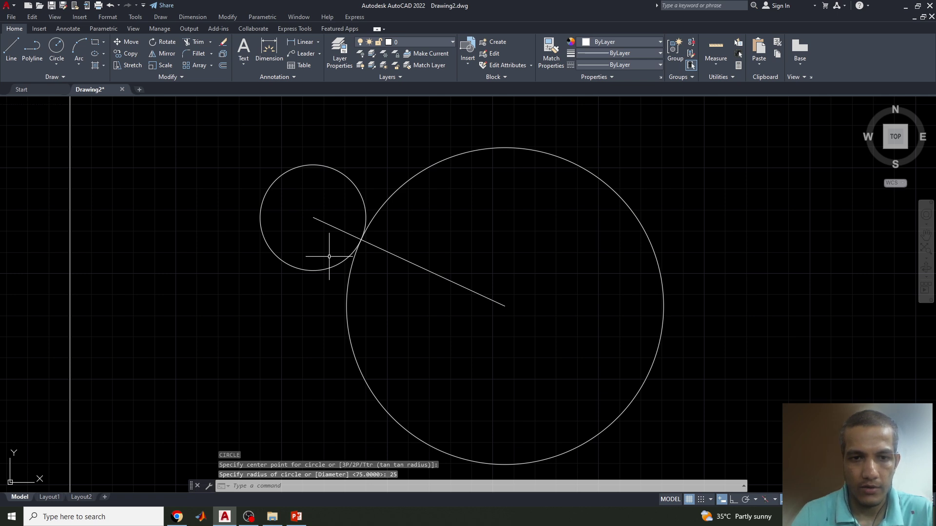
- Rotate a copy of the 100 mm line by -120° about the centre of the large circle
{"action": "left_click", "coordinate": [397, 255]}
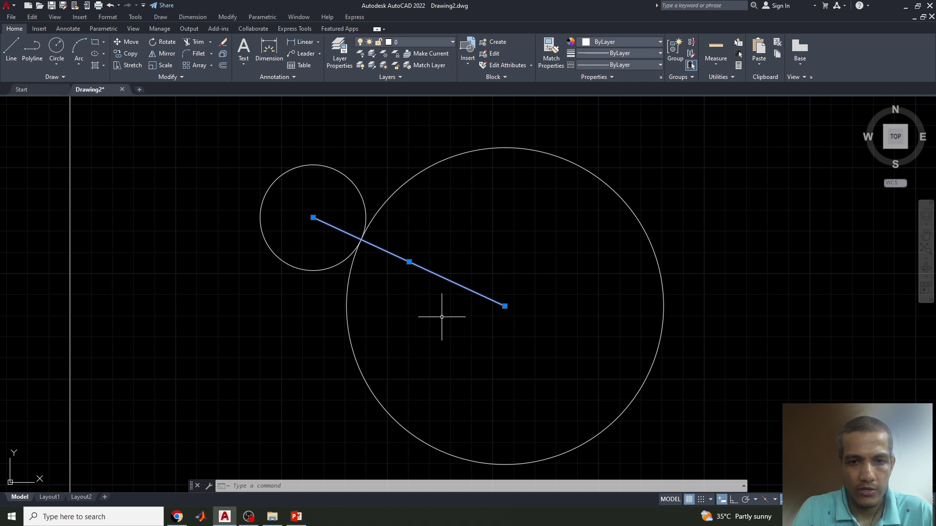
{"action": "type", "text": "RO"}
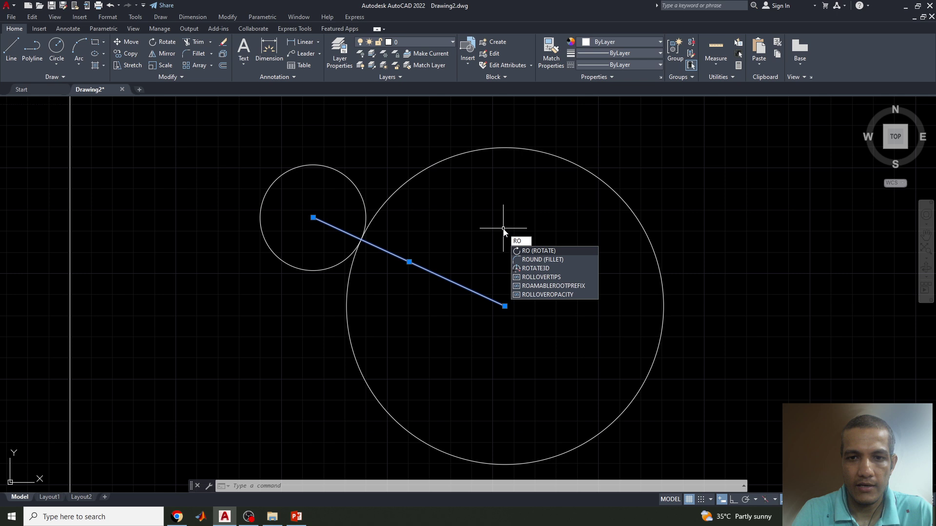
{"action": "key", "text": "Return"}
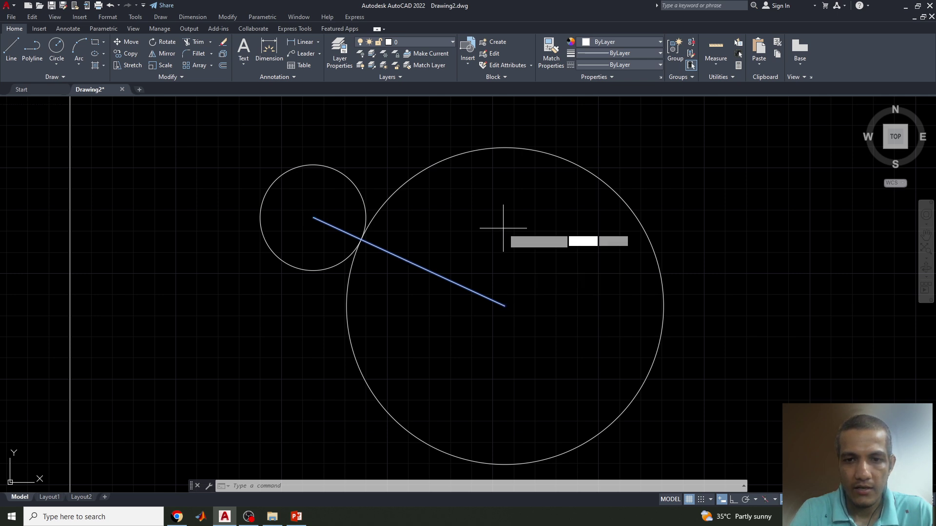
{"action": "left_click", "coordinate": [506, 307]}
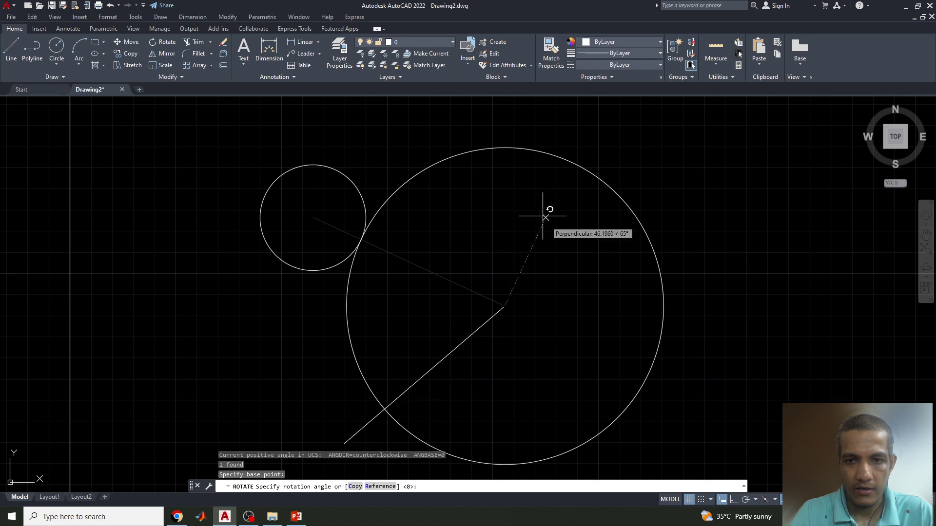
{"action": "right_click", "coordinate": [560, 238]}
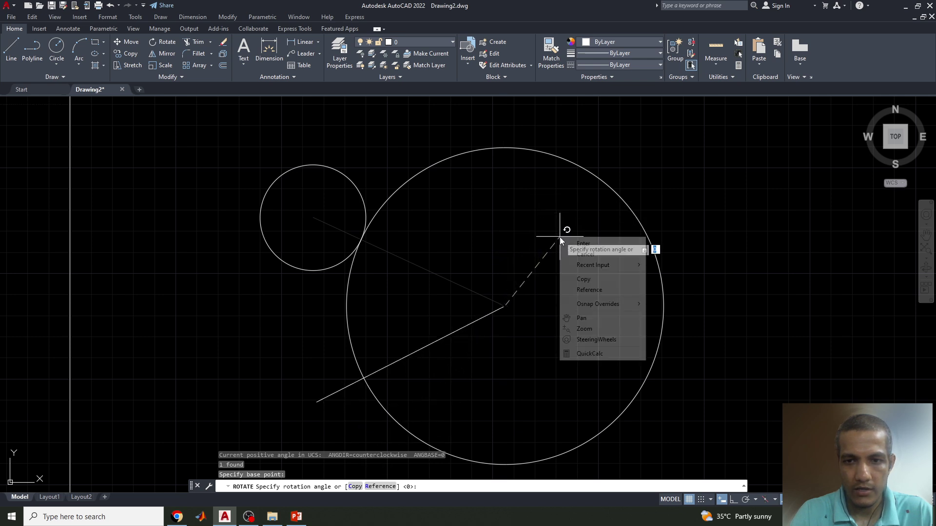
{"action": "left_click", "coordinate": [583, 280]}
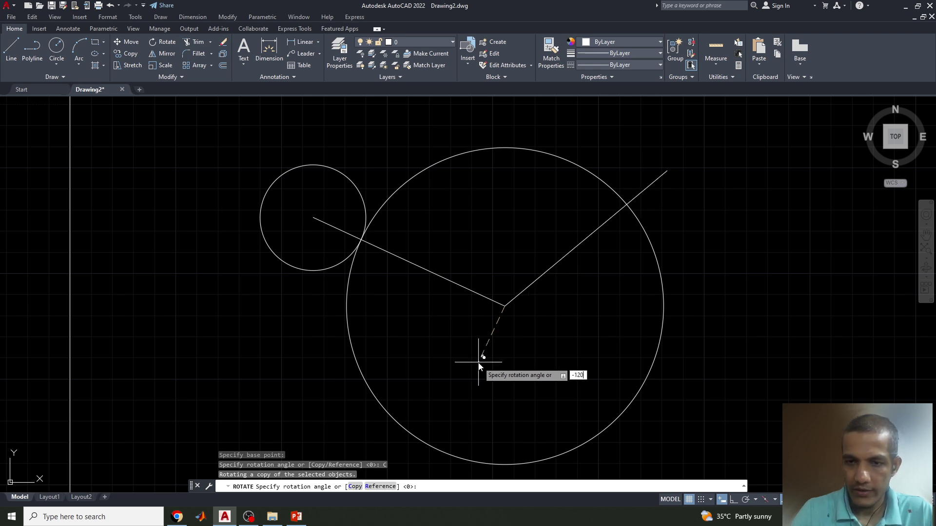
{"action": "key", "text": "Return"}
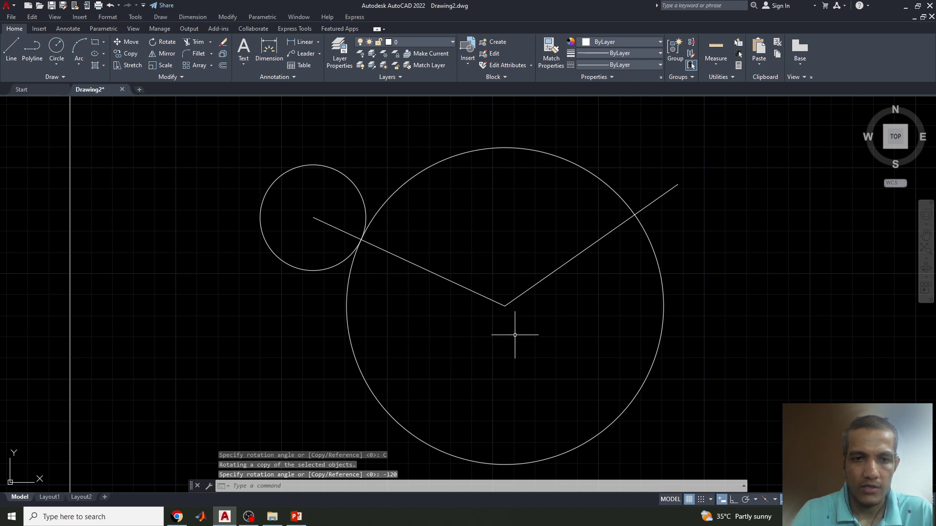
- Draw a 25 mm line from the small circle's centre outward along the extension of the line joining both centres
{"action": "middle_click_drag", "start_coordinate": [440, 331], "coordinate": [453, 344]}
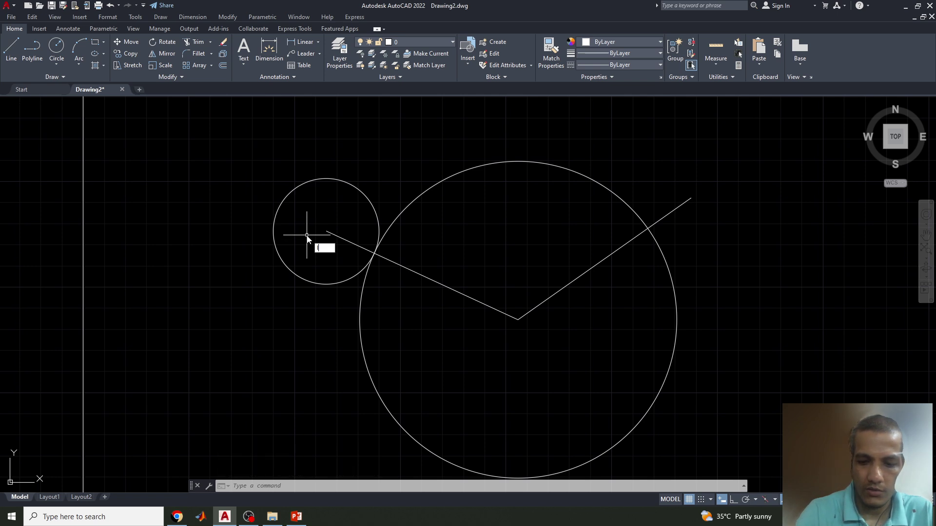
{"action": "type", "text": "l"}
{"action": "key", "text": "Return"}
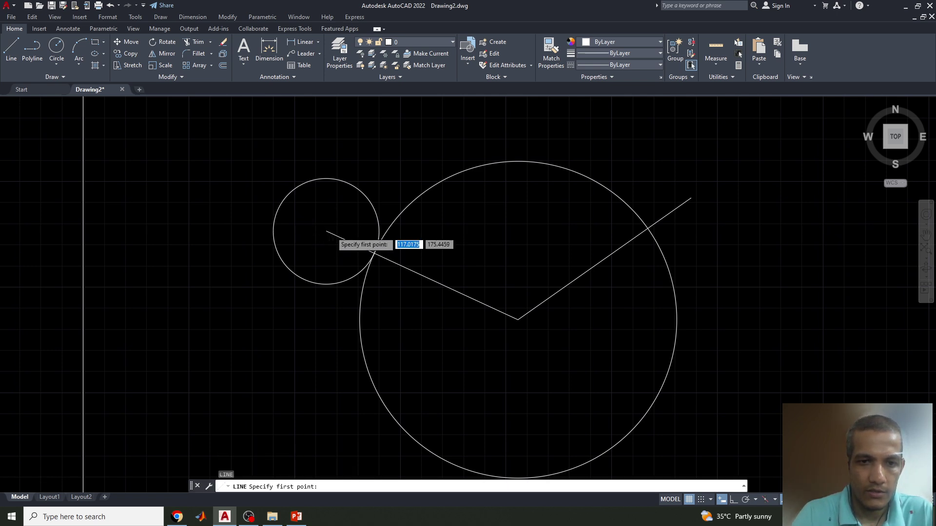
{"action": "scroll", "coordinate": [331, 231], "scroll_direction": "up", "scroll_amount": 4}
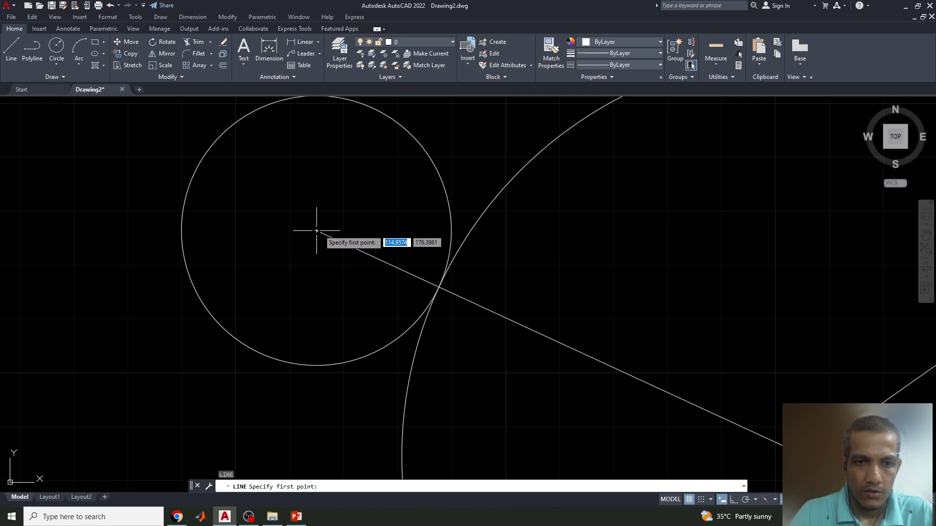
{"action": "left_click", "coordinate": [315, 231]}
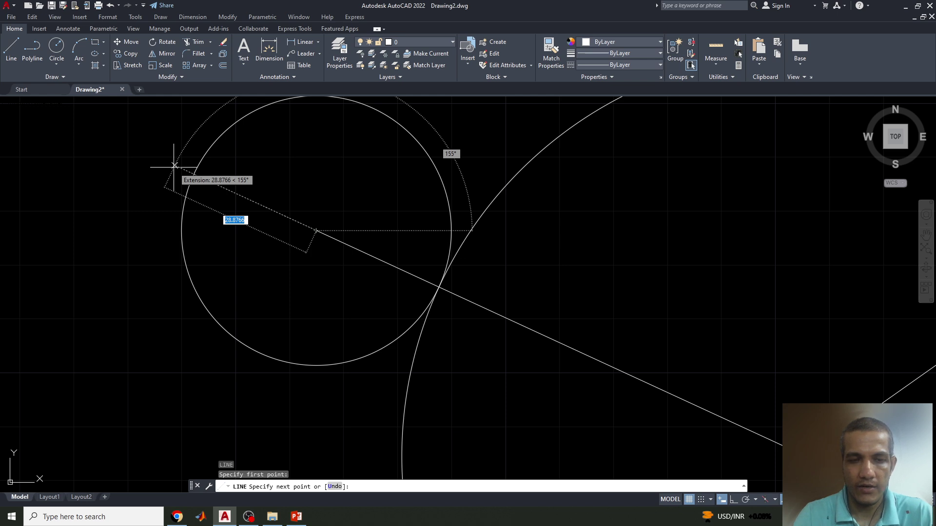
{"action": "type", "text": "25"}
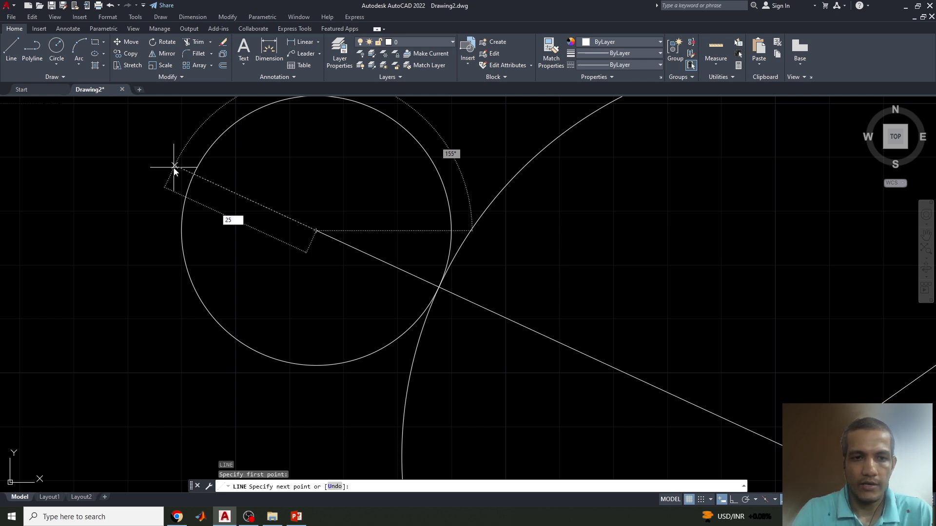
{"action": "key", "text": "Return"}
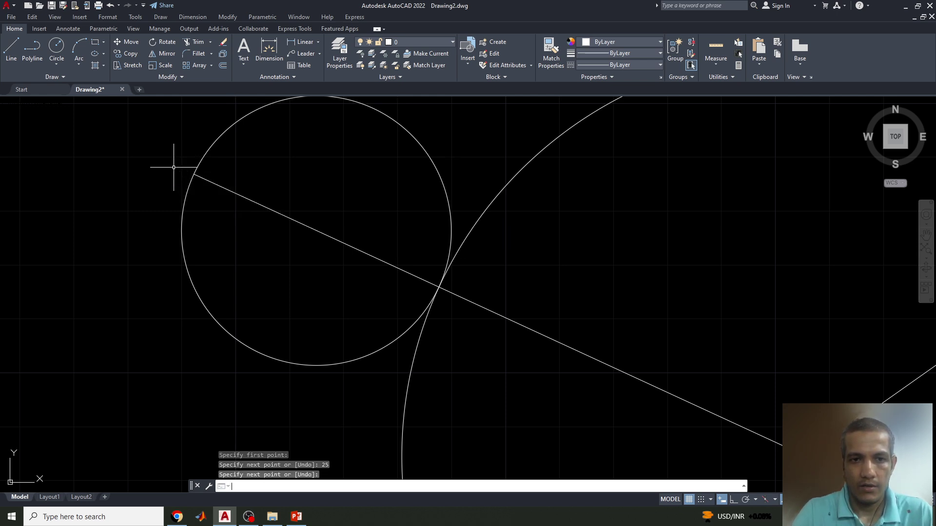
{"action": "key", "text": "Return"}
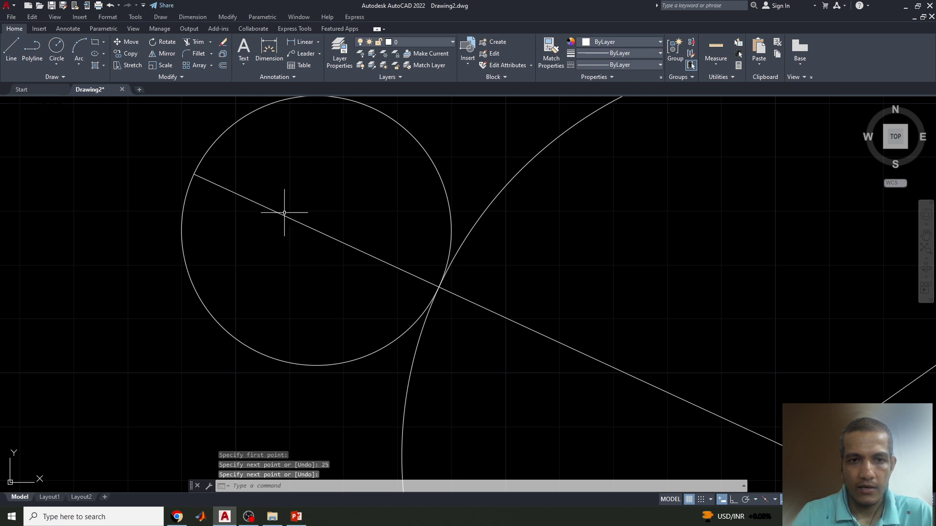
{"action": "left_click", "coordinate": [280, 215]}
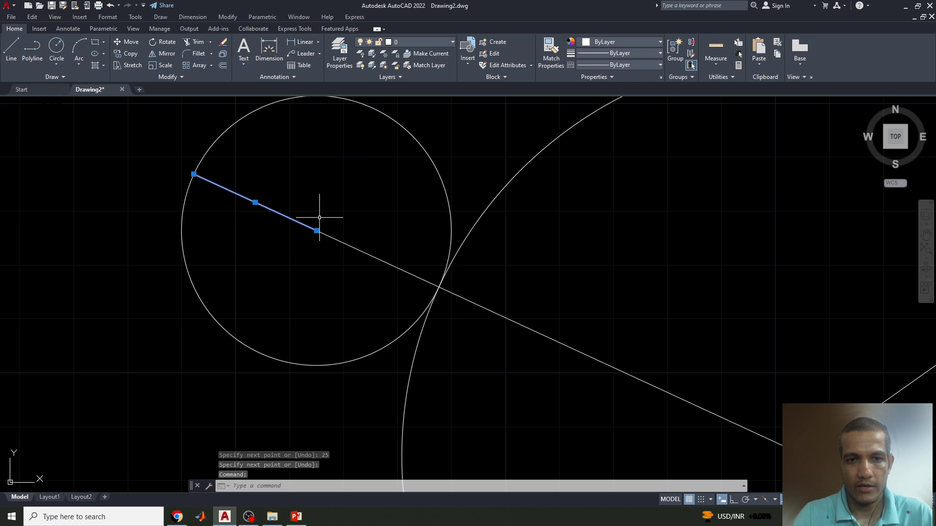
{"action": "key", "text": "Escape"}
{"action": "scroll", "coordinate": [404, 243], "scroll_direction": "down", "scroll_amount": 1}
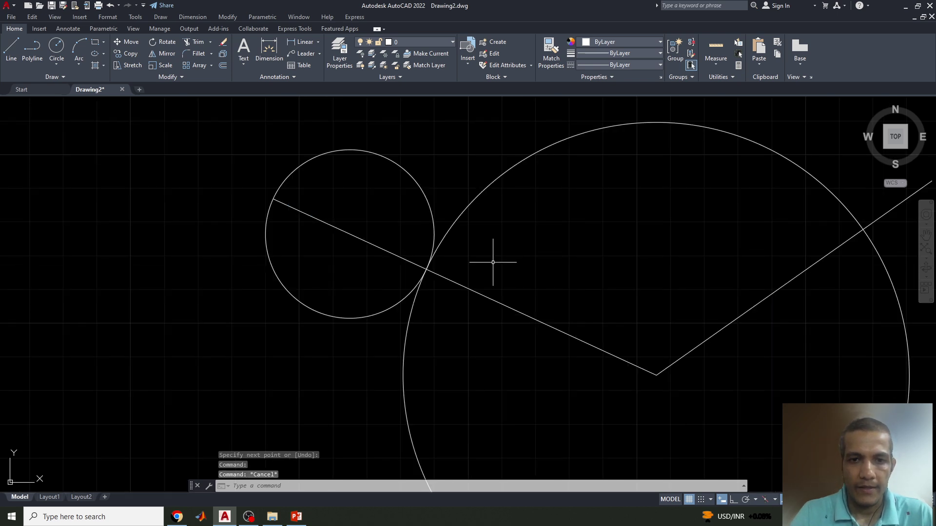
{"action": "middle_click_drag", "start_coordinate": [498, 266], "coordinate": [387, 263]}
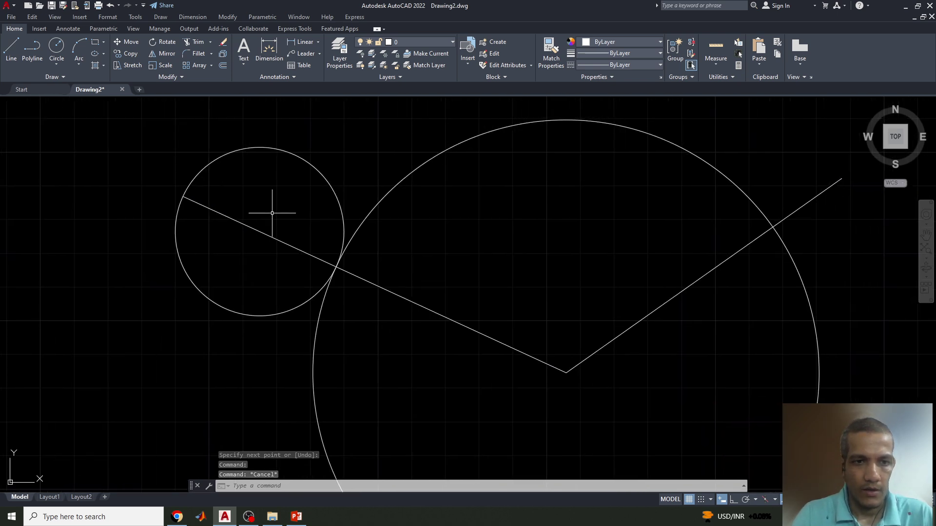
- Create a polar array of the 25 mm line about the small circle's centre with 8 items filling 360°
{"action": "left_click", "coordinate": [239, 223]}
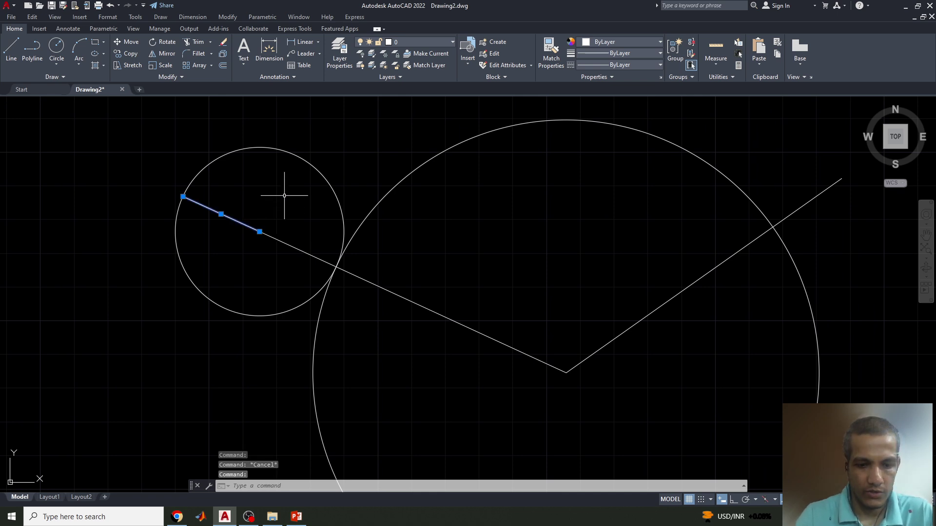
{"action": "type", "text": "a"}
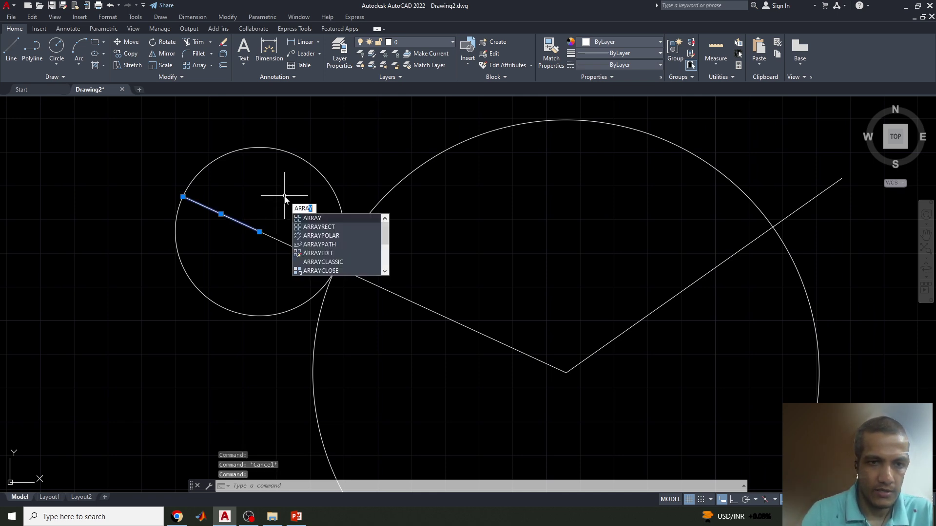
{"action": "key", "text": "Return"}
{"action": "left_click", "coordinate": [312, 241]}
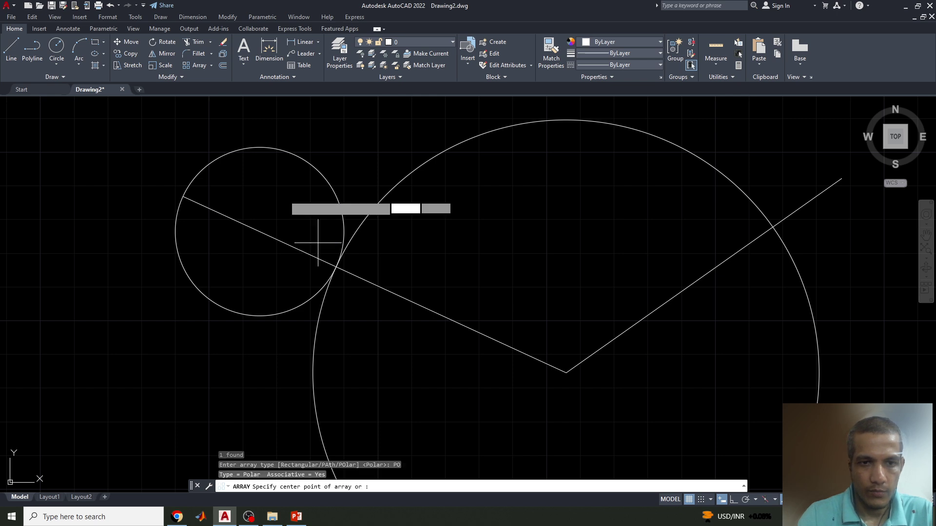
{"action": "left_click", "coordinate": [259, 231]}
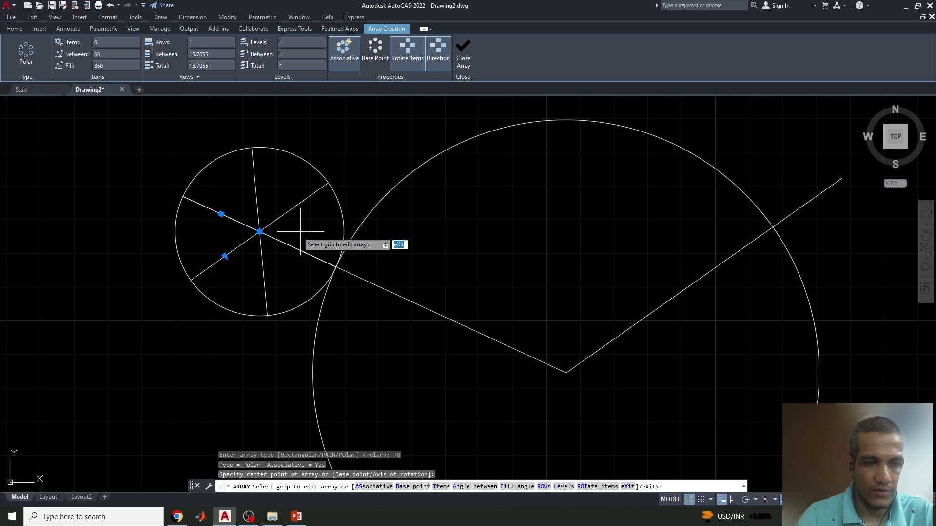
{"action": "left_click", "coordinate": [93, 43]}
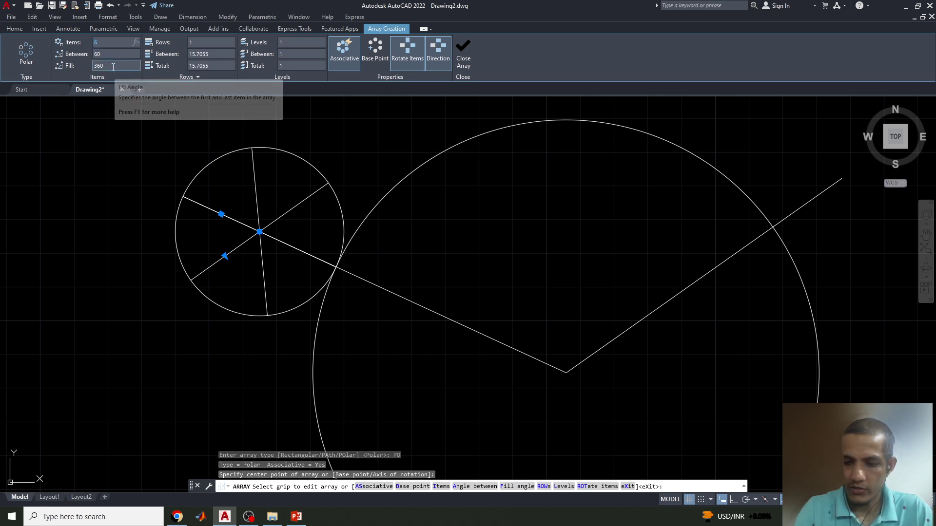
{"action": "key", "text": "Return"}
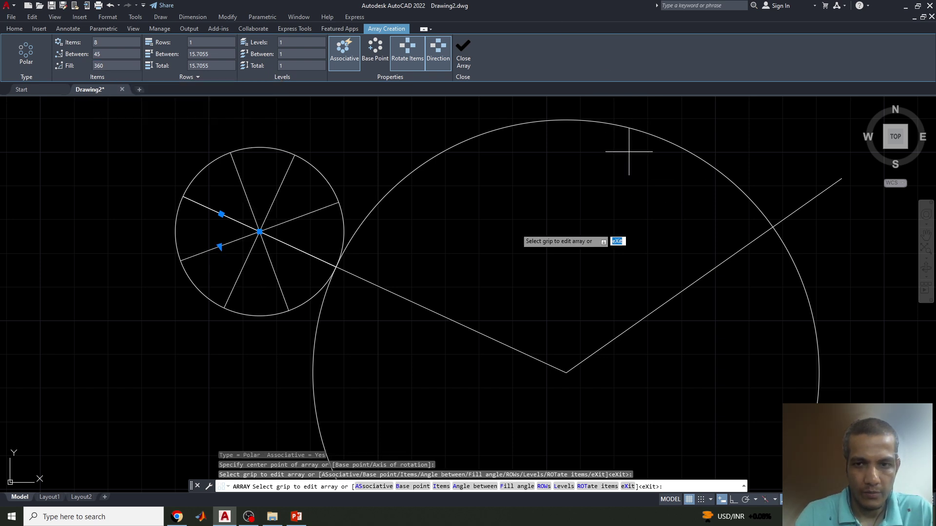
{"action": "key", "text": "Escape"}
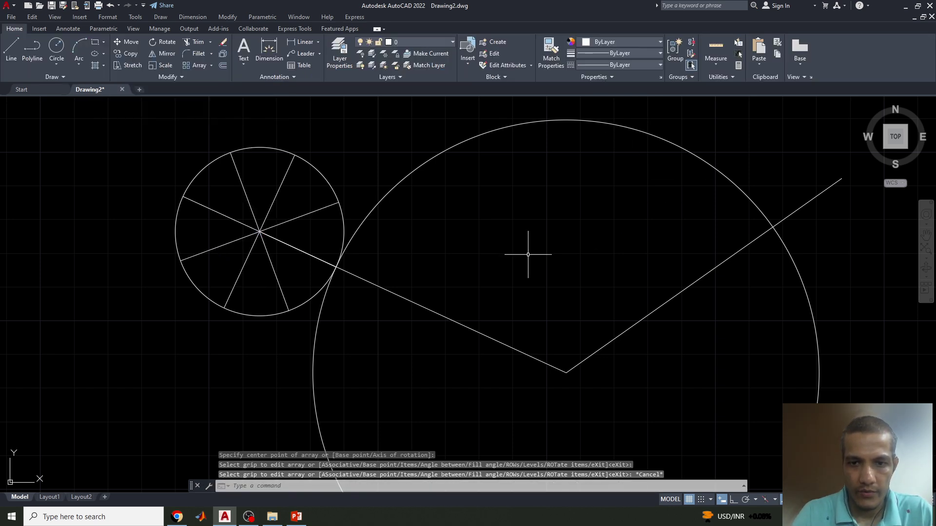
- Trim away the large circle's lower portion, keeping only the arc between the two 100 mm lines
{"action": "scroll", "coordinate": [541, 262], "scroll_direction": "down", "scroll_amount": 2}
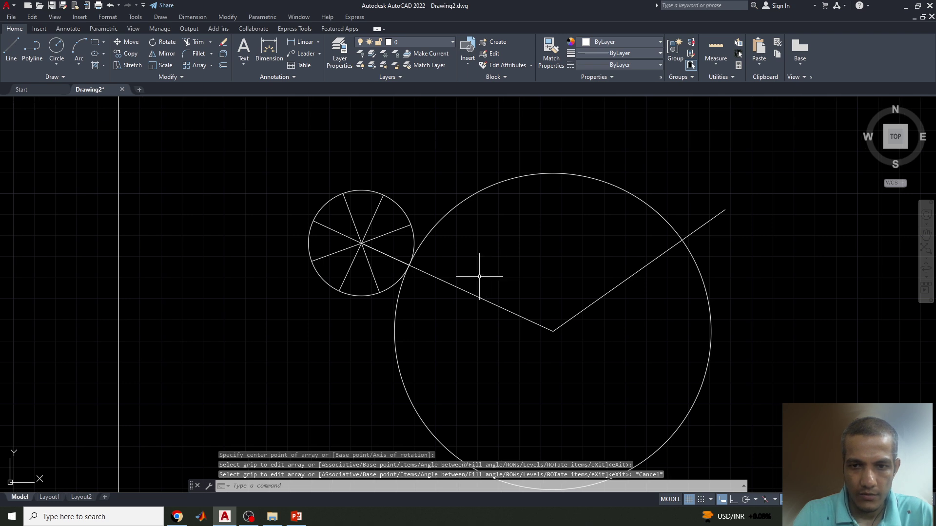
{"action": "middle_click_drag", "start_coordinate": [421, 268], "coordinate": [353, 297]}
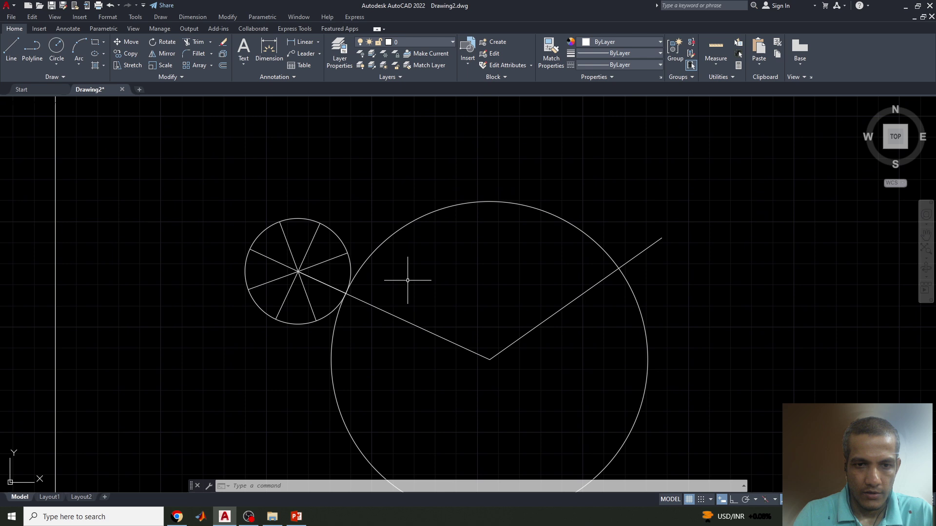
{"action": "key", "text": "Return"}
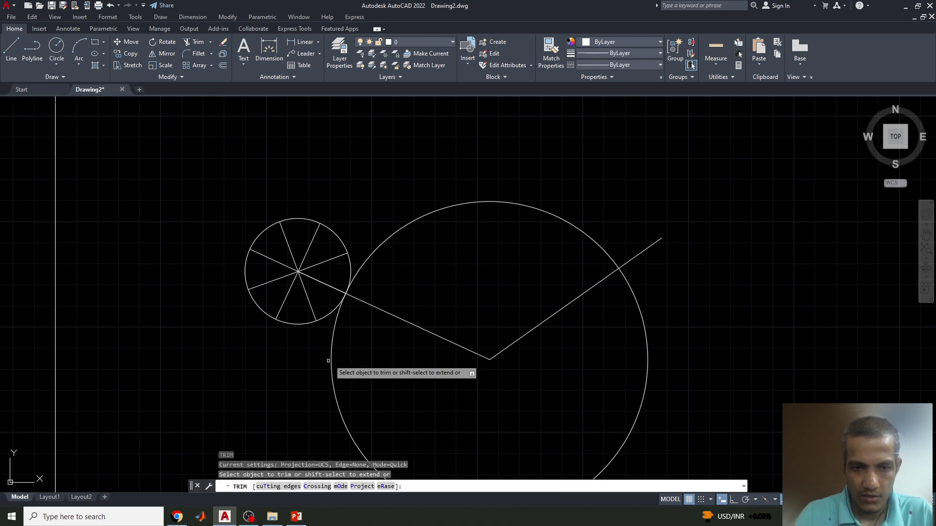
{"action": "left_click", "coordinate": [332, 363]}
{"action": "key", "text": "Return"}
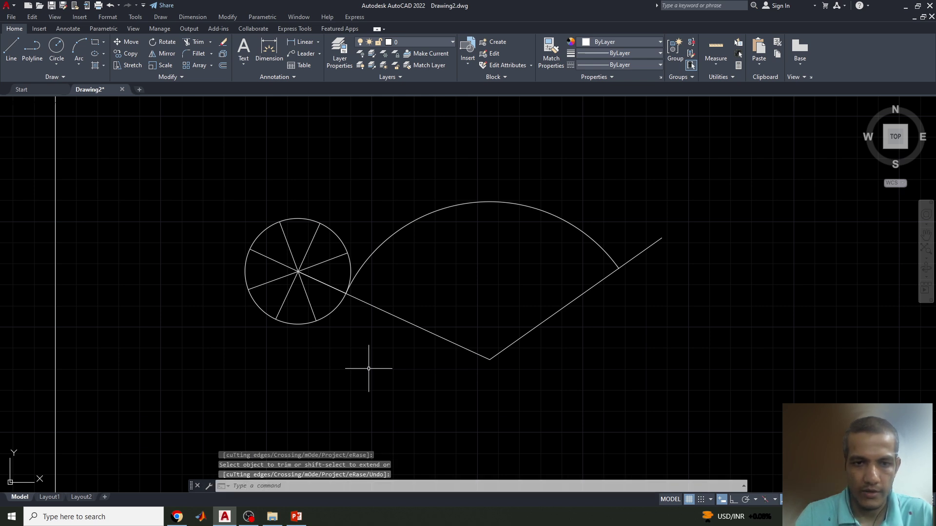
- Offset the directing arc through the outer end of the first spoke above the small circle's contact point
{"action": "scroll", "coordinate": [530, 192], "scroll_direction": "up", "scroll_amount": 2}
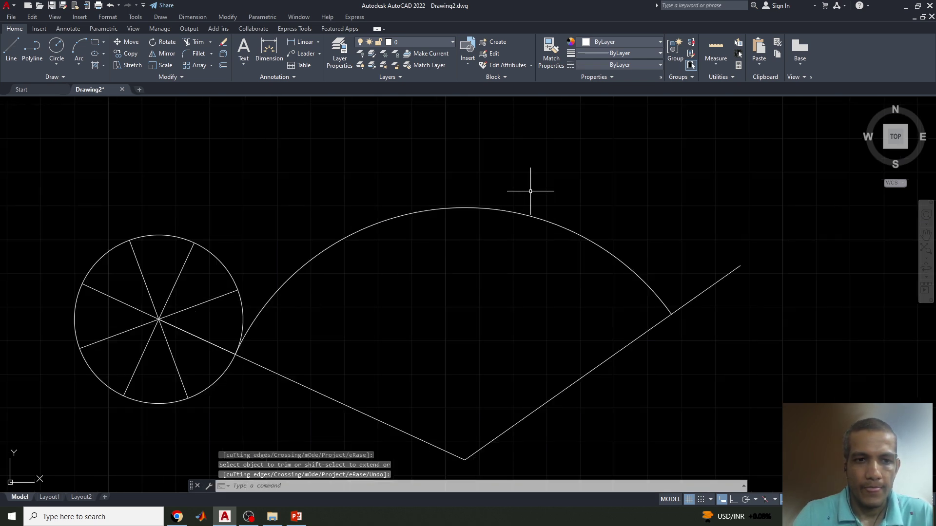
{"action": "left_click", "coordinate": [279, 290]}
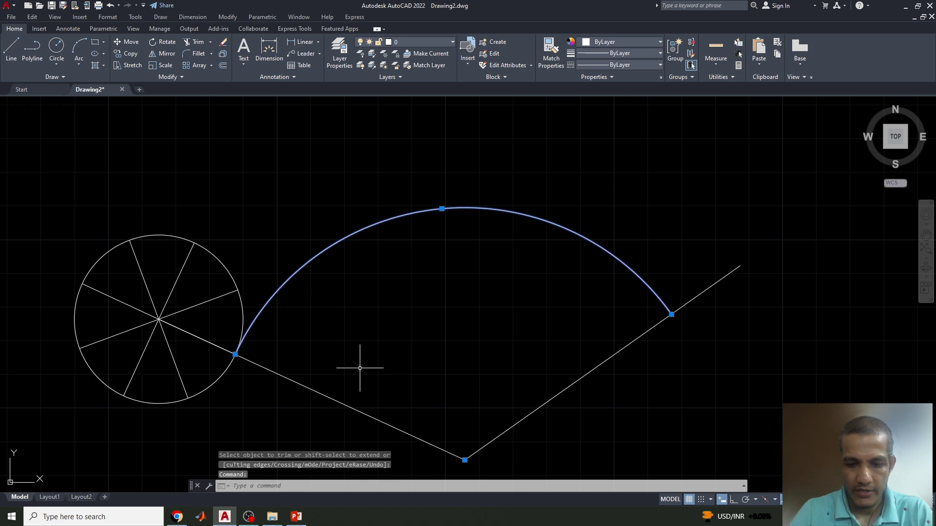
{"action": "type", "text": "O"}
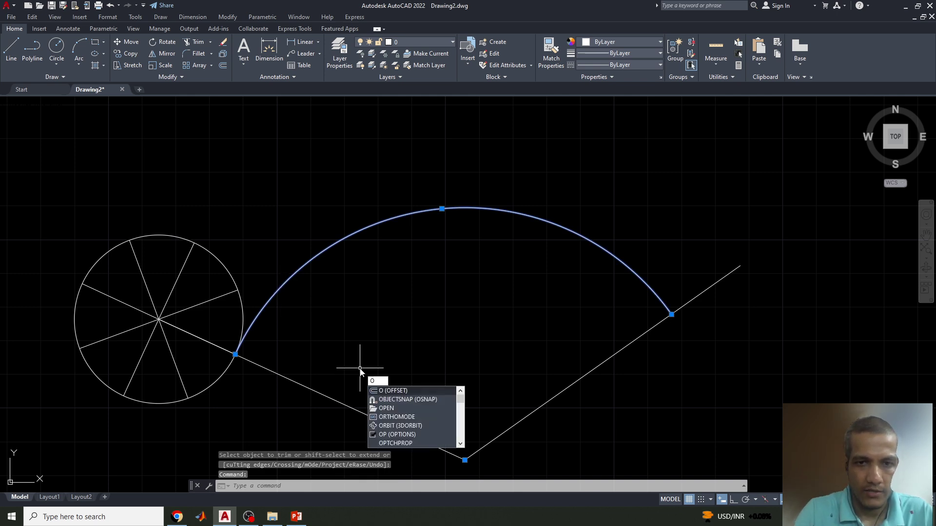
{"action": "key", "text": "Return"}
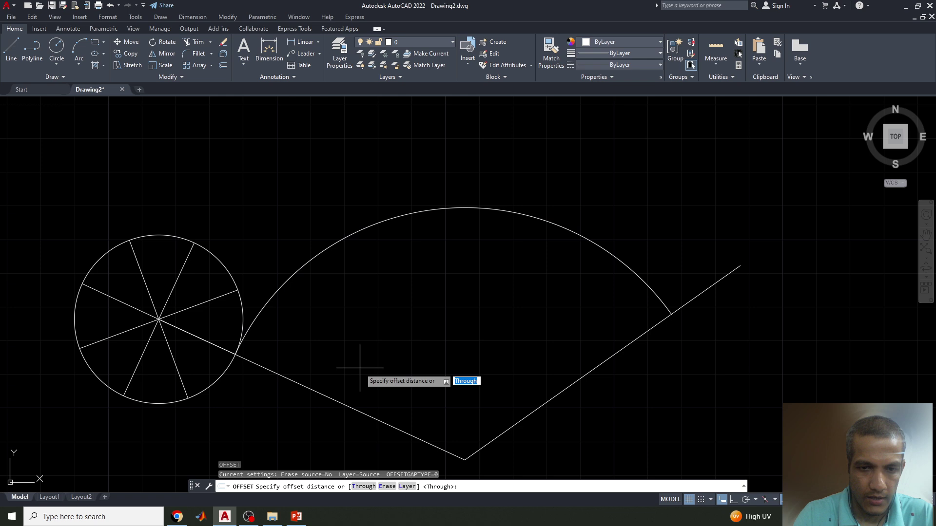
{"action": "key", "text": "Return"}
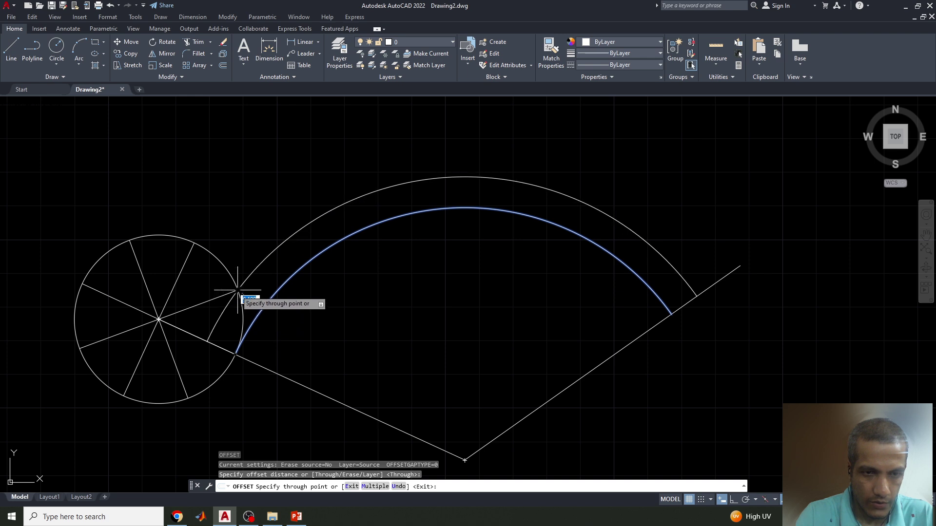
{"action": "left_click", "coordinate": [238, 291]}
{"action": "key", "text": "Return"}
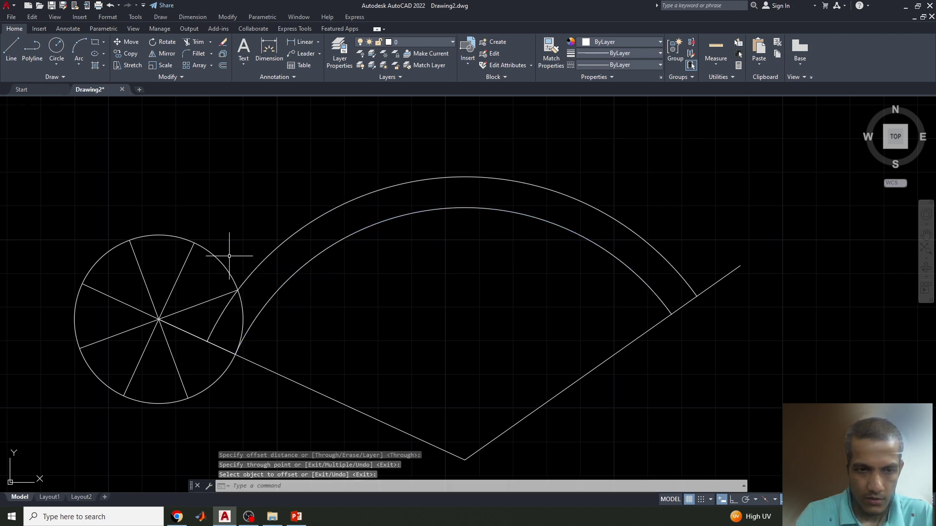
- Offset the directing arc with the Through option to the outer end of the small circle's upper right spoke
{"action": "left_click", "coordinate": [279, 294]}
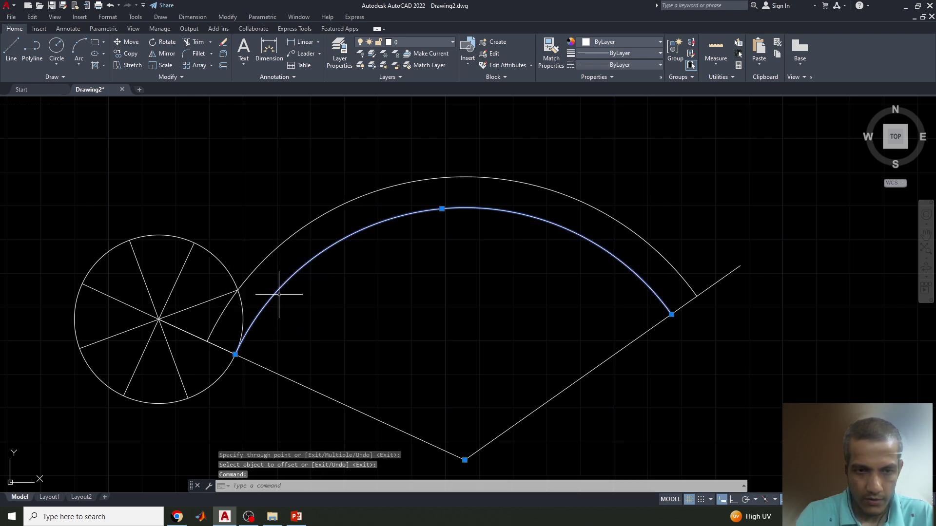
{"action": "type", "text": "o"}
{"action": "key", "text": "Return"}
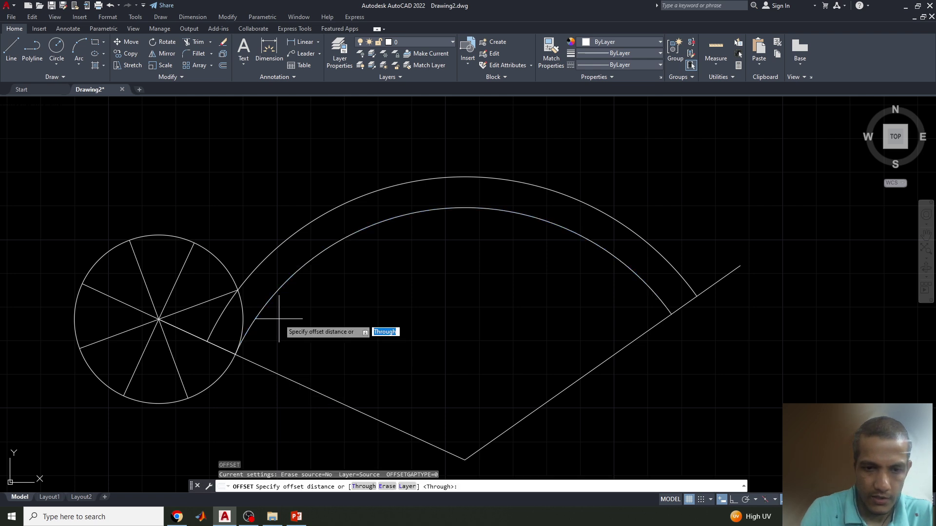
{"action": "left_click", "coordinate": [363, 486]}
{"action": "left_click", "coordinate": [239, 349]}
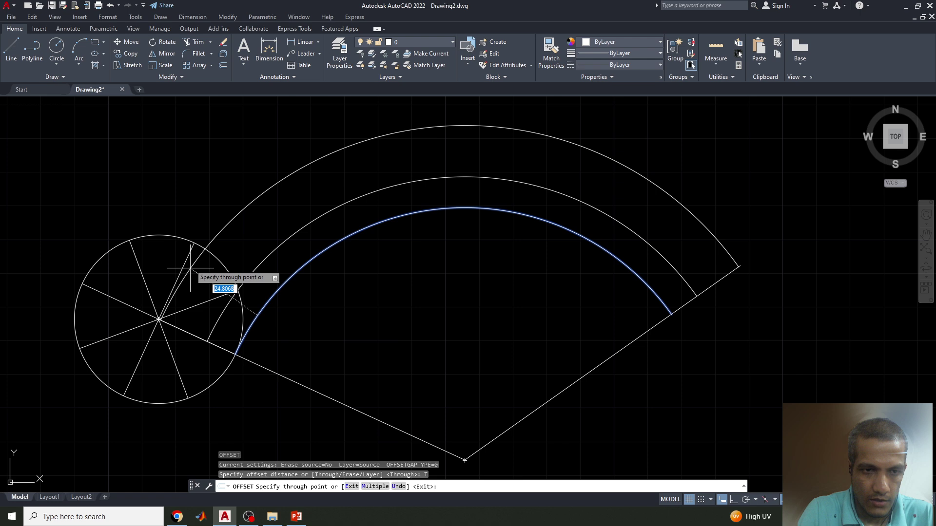
{"action": "left_click", "coordinate": [194, 243]}
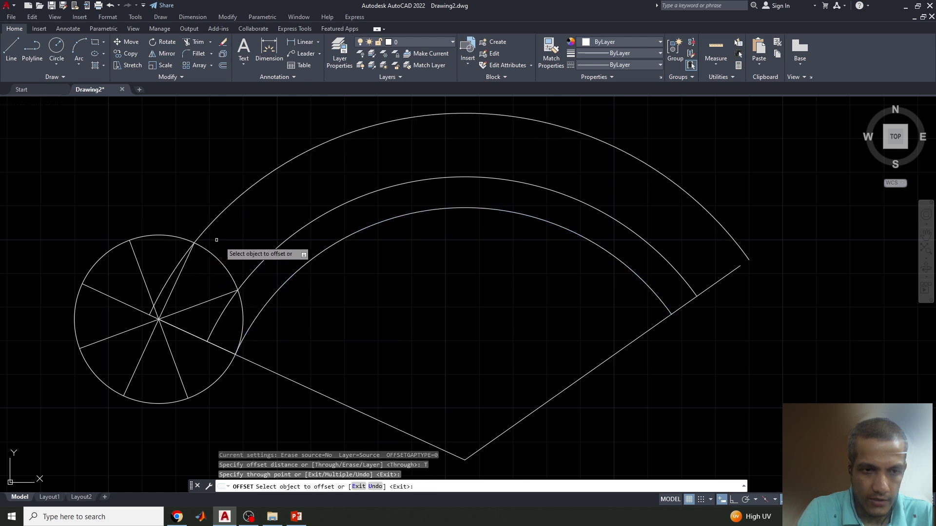
{"action": "key", "text": "Return"}
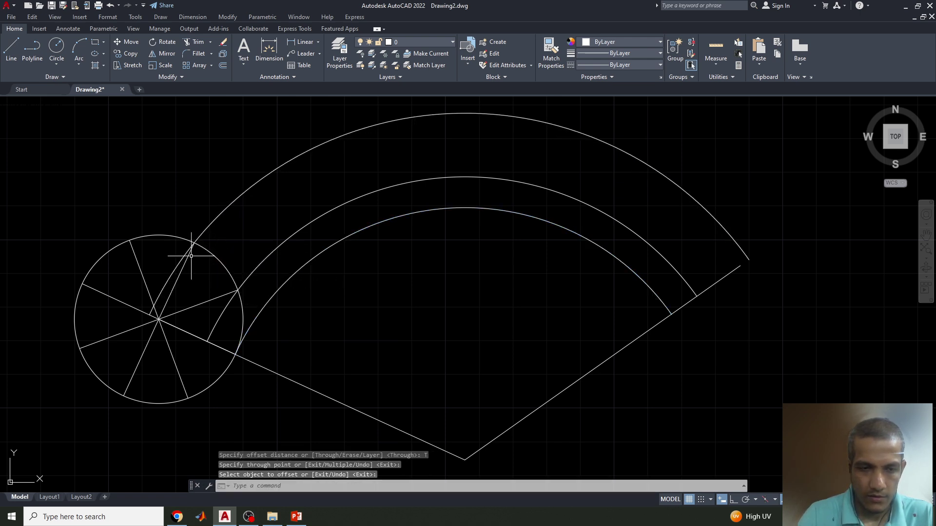
{"action": "left_click", "coordinate": [283, 278]}
{"action": "left_click", "coordinate": [289, 280]}
{"action": "left_click", "coordinate": [285, 279]}
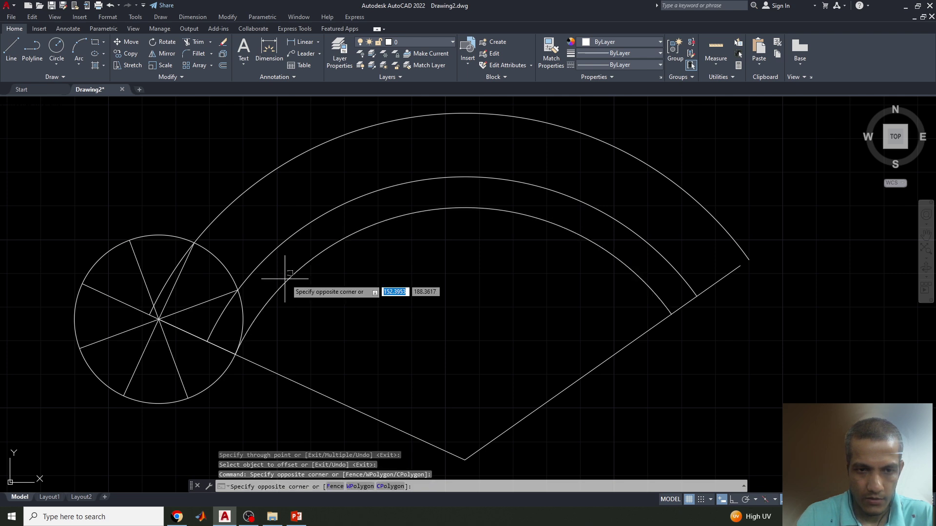
{"action": "left_click", "coordinate": [287, 280]}
{"action": "left_click", "coordinate": [286, 280]}
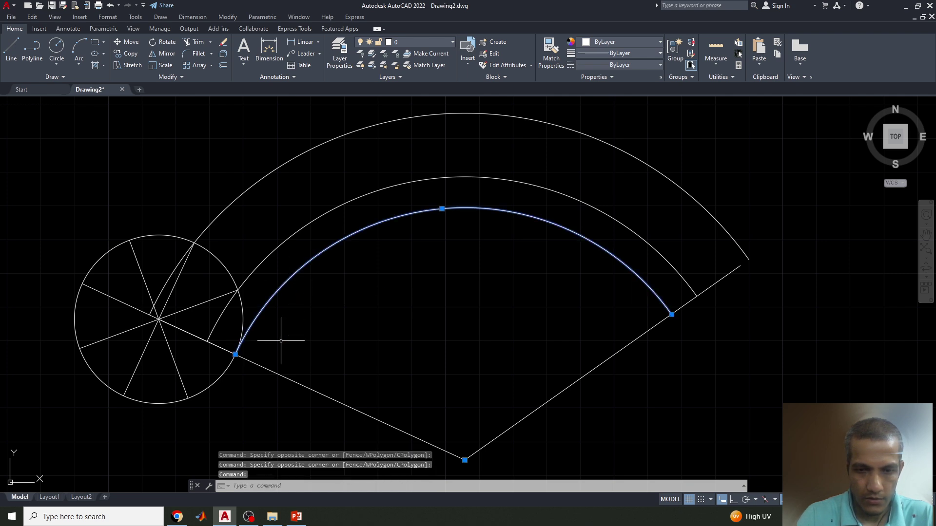
{"action": "mouse_move", "coordinate": [235, 353]}
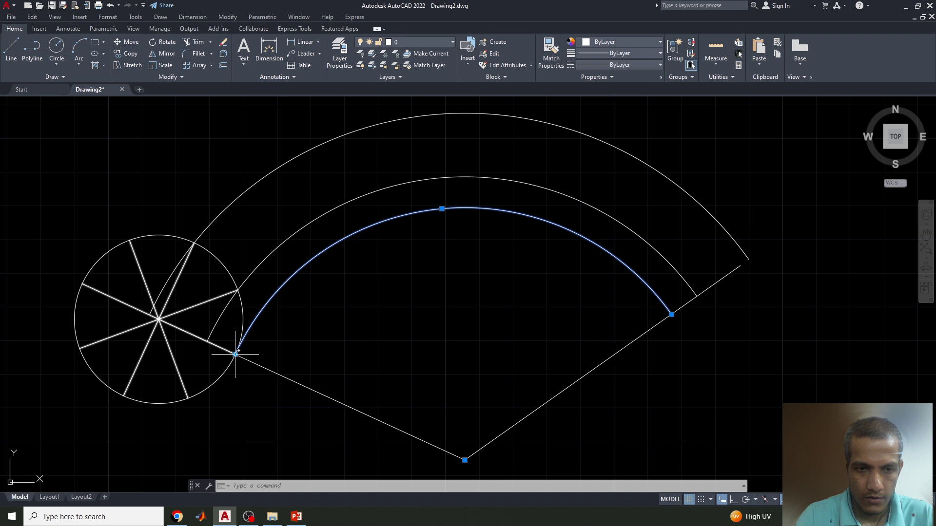
{"action": "key", "text": "Escape"}
{"action": "left_click", "coordinate": [267, 307]}
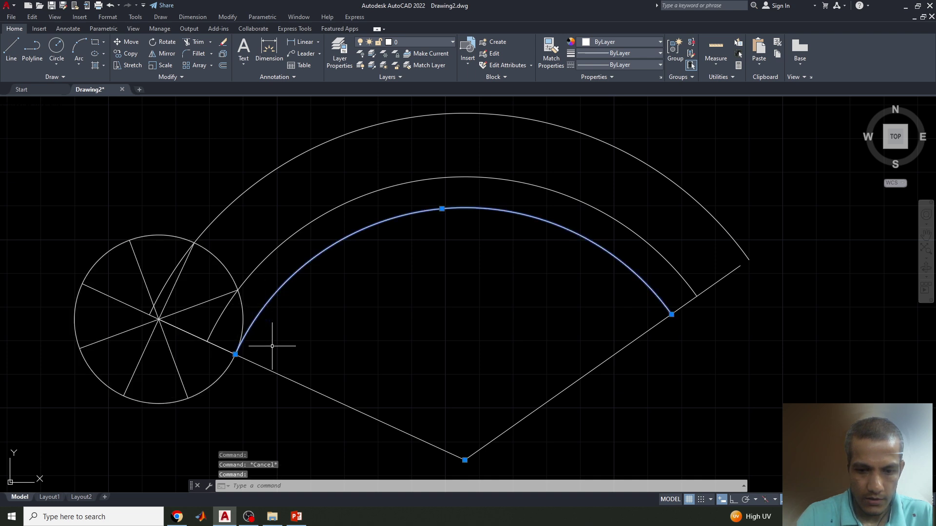
{"action": "type", "text": "o"}
{"action": "key", "text": "Return"}
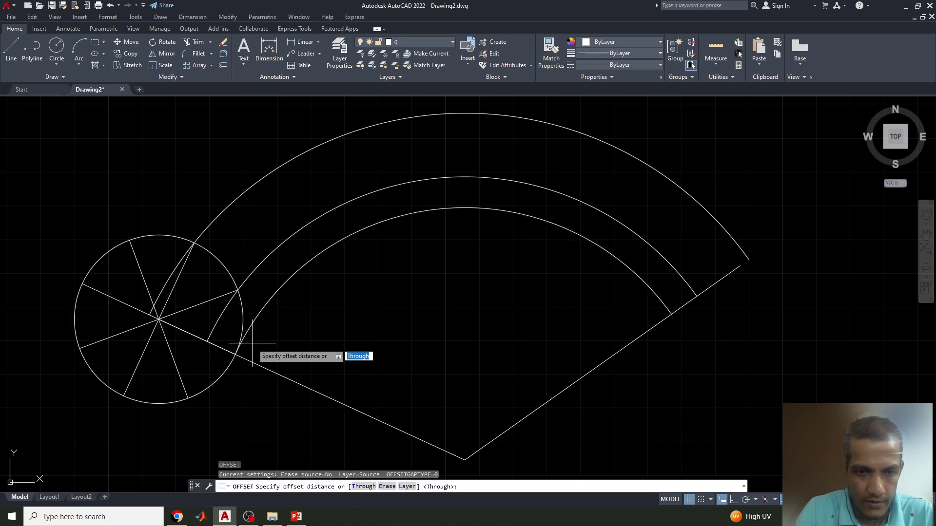
{"action": "left_click", "coordinate": [235, 353]}
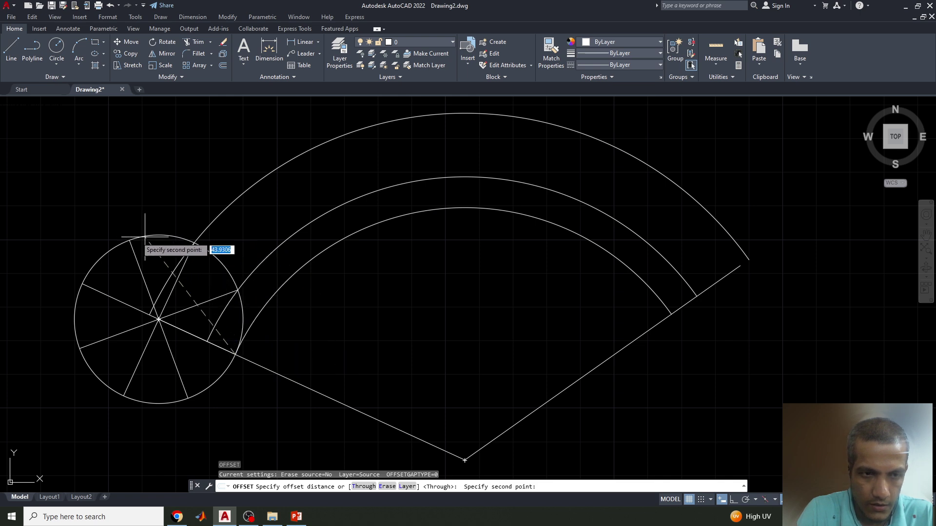
{"action": "left_click", "coordinate": [131, 221]}
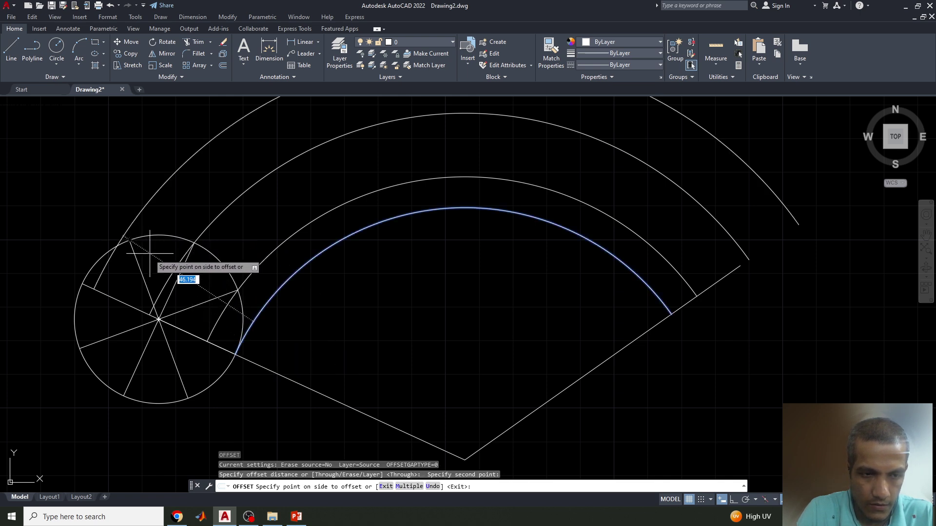
{"action": "key", "text": "Escape"}
{"action": "key", "text": "Escape"}
{"action": "key", "text": "Escape"}
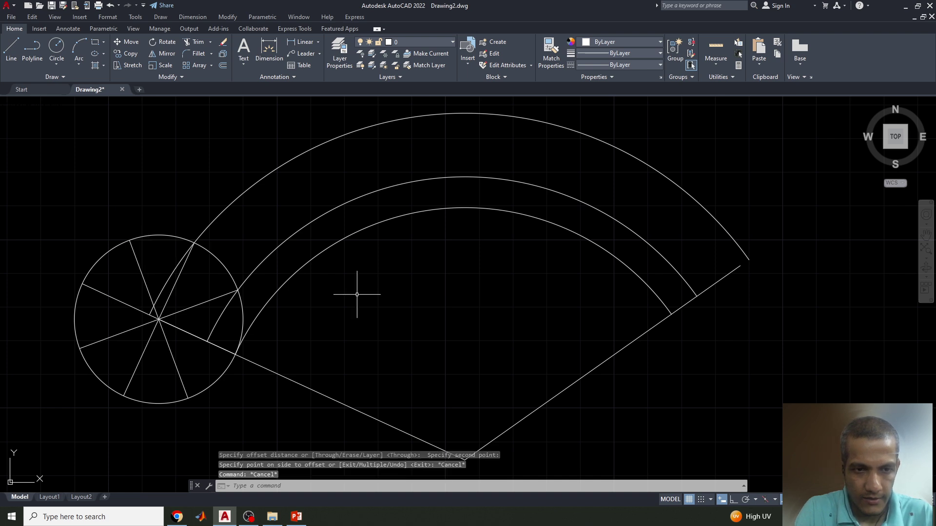
- Offset the directing arc with the Through option to the outer end of the small circle's upper left spoke
{"action": "left_click", "coordinate": [282, 286]}
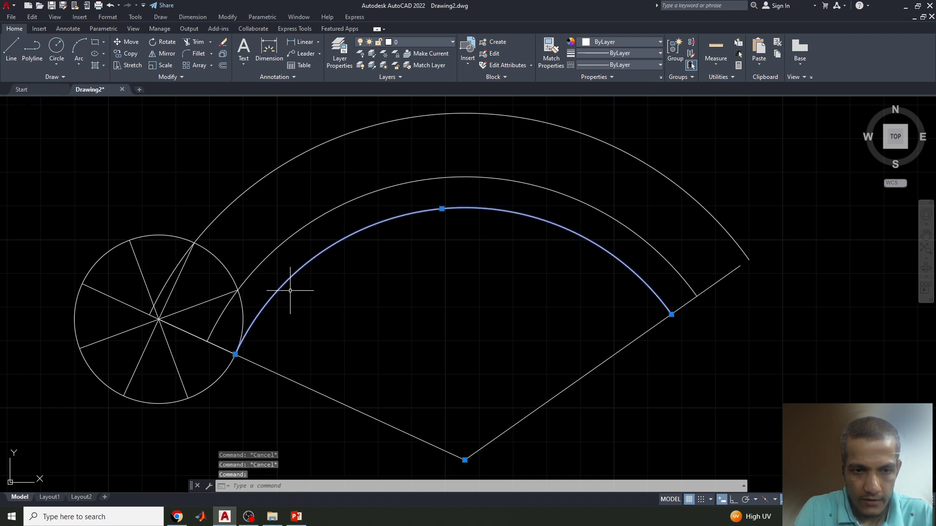
{"action": "type", "text": "O"}
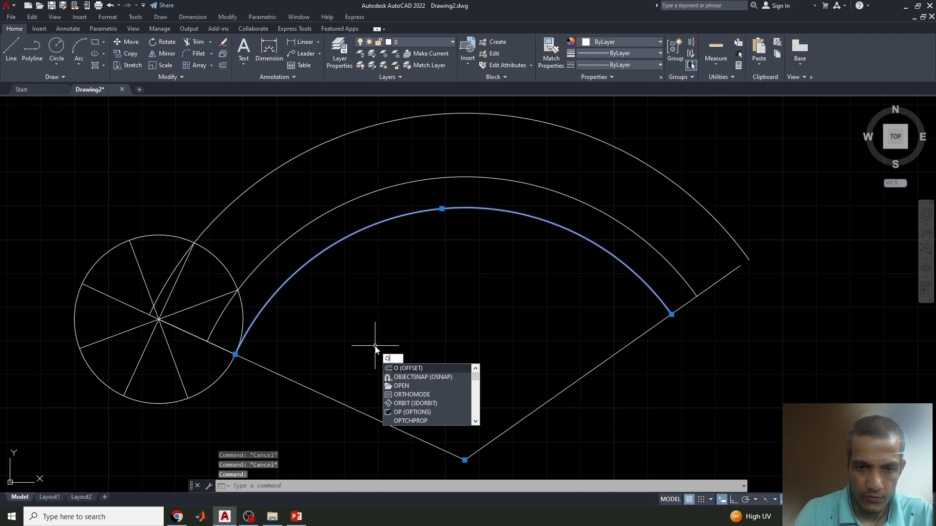
{"action": "key", "text": "Return"}
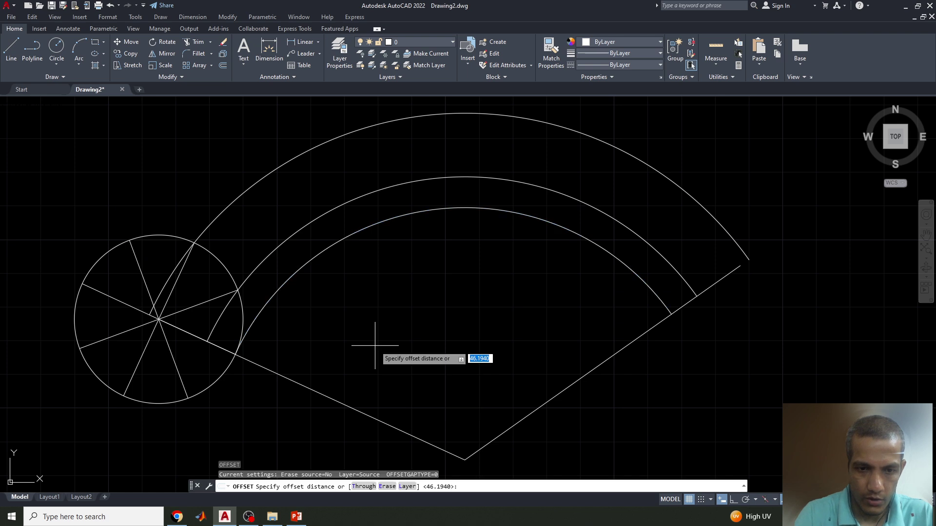
{"action": "left_click", "coordinate": [361, 487]}
{"action": "left_click", "coordinate": [239, 347]}
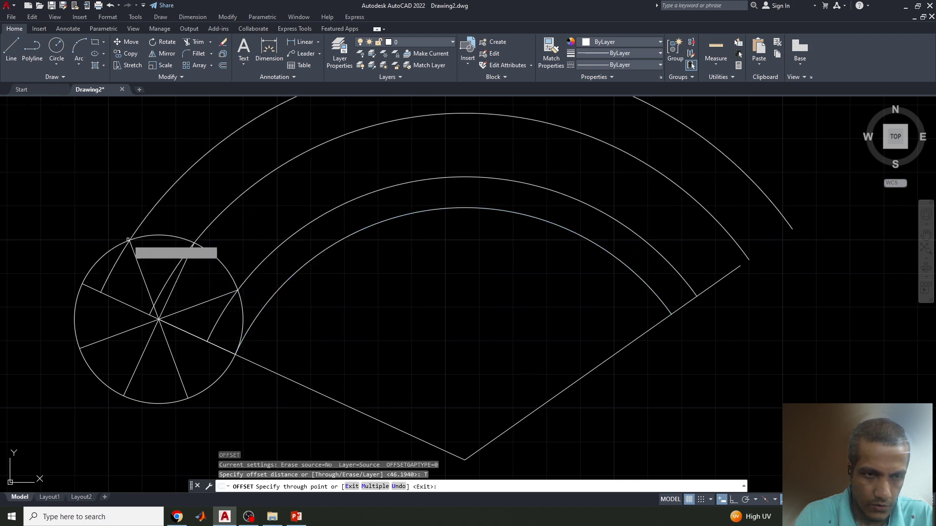
{"action": "left_click", "coordinate": [128, 240]}
{"action": "key", "text": "Escape"}
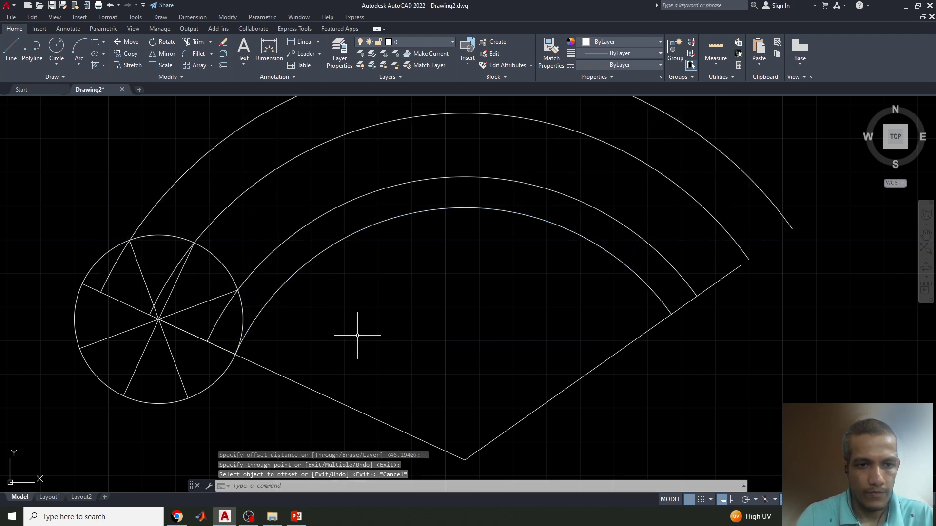
{"action": "key", "text": "Return"}
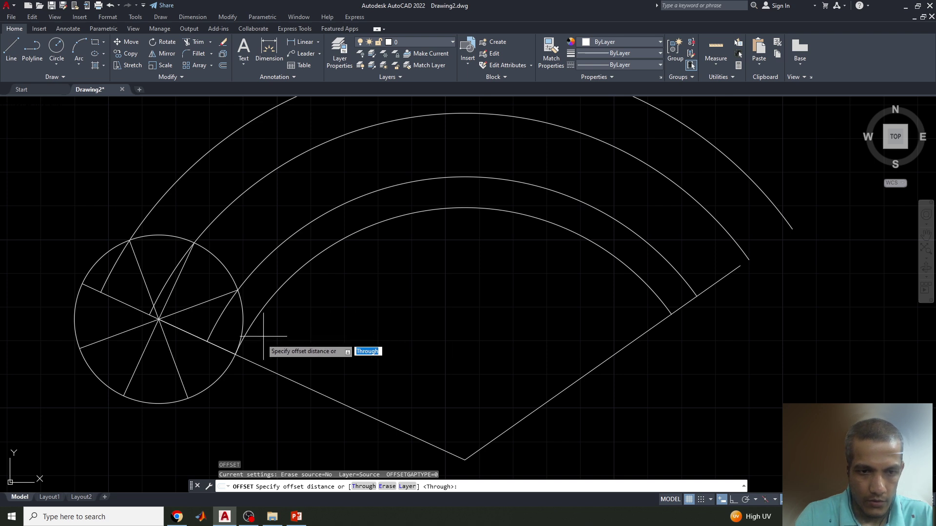
{"action": "left_click", "coordinate": [235, 354]}
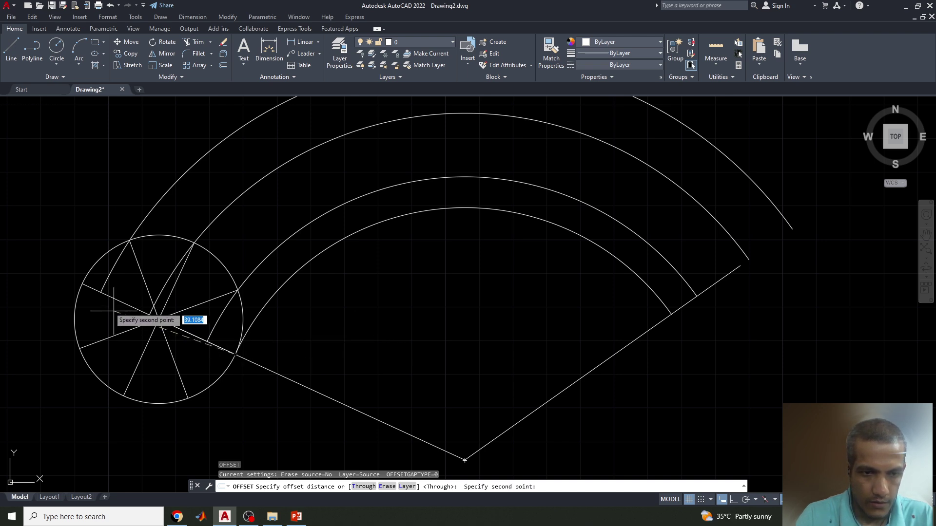
{"action": "left_click", "coordinate": [82, 283]}
{"action": "key", "text": "Escape"}
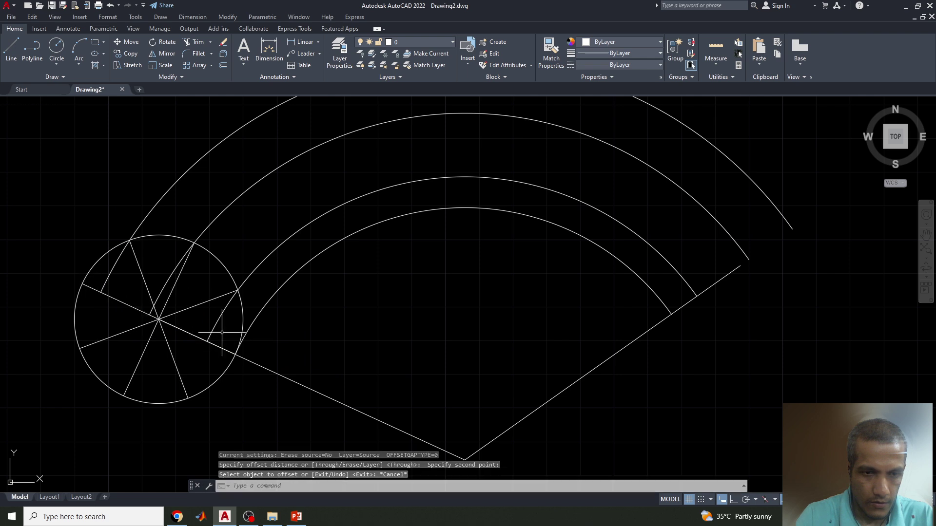
- Offset the directing arc with the Through option to the small circle's spoke end opposite its contact point
{"action": "left_click", "coordinate": [263, 307]}
{"action": "type", "text": "O"}
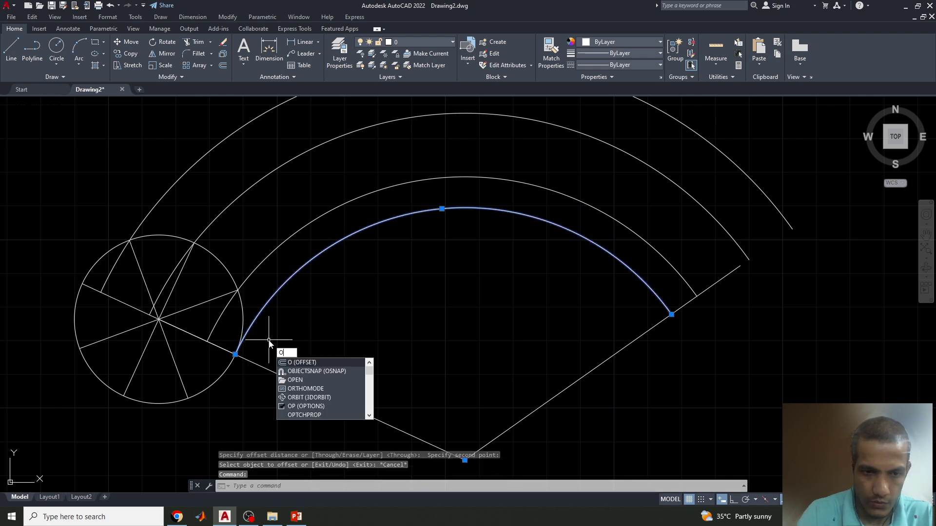
{"action": "key", "text": "Return"}
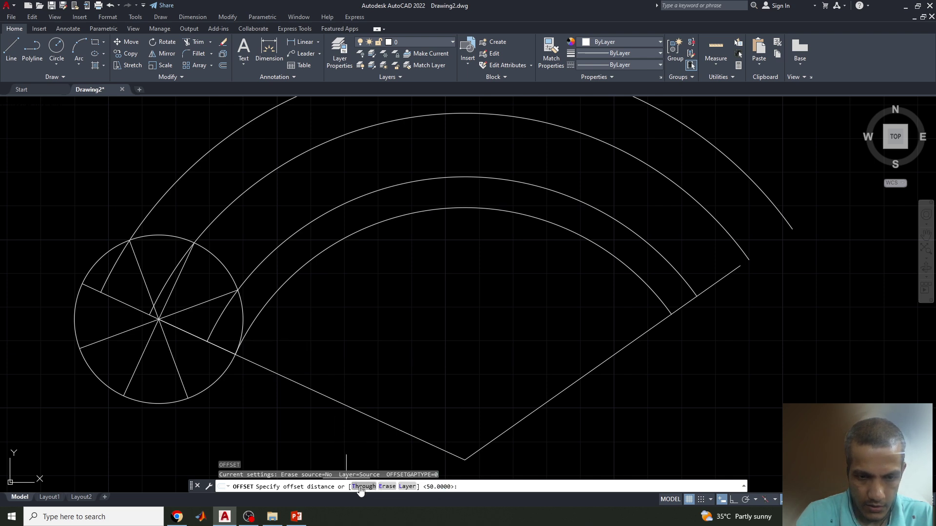
{"action": "type", "text": "T"}
{"action": "key", "text": "Return"}
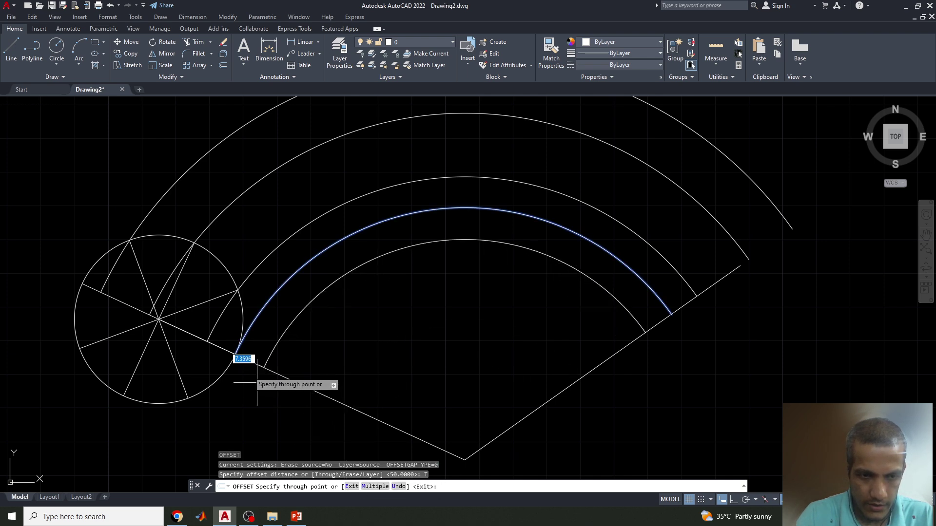
{"action": "left_click", "coordinate": [81, 287]}
{"action": "scroll", "coordinate": [472, 268], "scroll_direction": "down", "scroll_amount": 2}
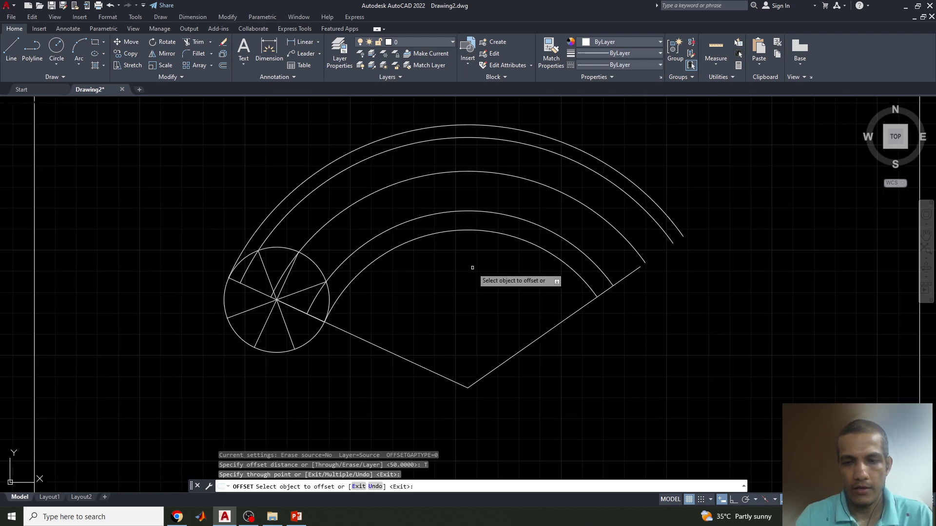
{"action": "key", "text": "Escape"}
- Try to extend the right 100 mm line outward with the Extend command
{"action": "left_click", "coordinate": [635, 267]}
{"action": "left_click", "coordinate": [636, 268]}
{"action": "left_click", "coordinate": [635, 271]}
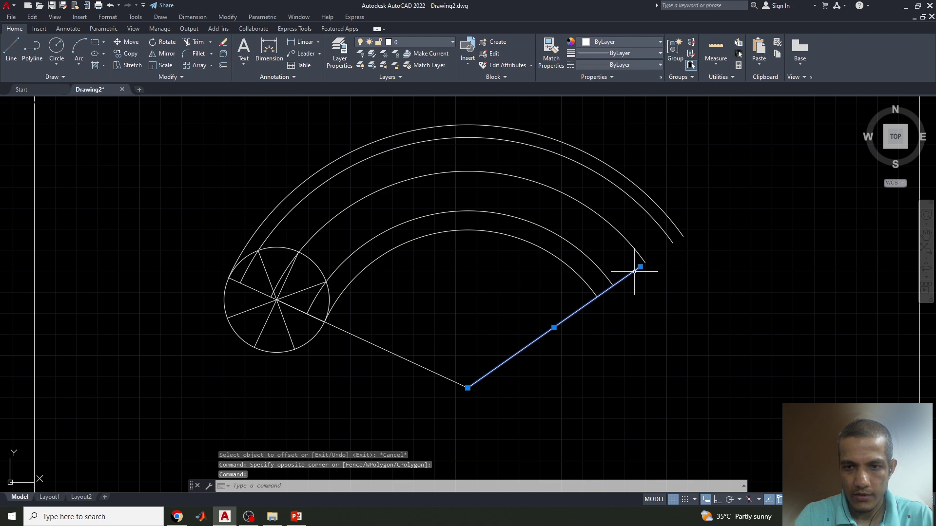
{"action": "type", "text": "ex"}
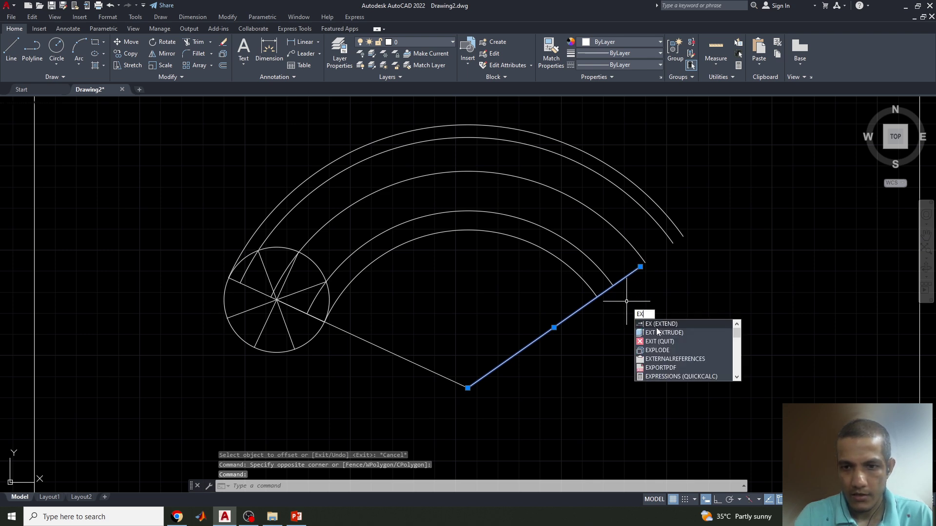
{"action": "key", "text": "Return"}
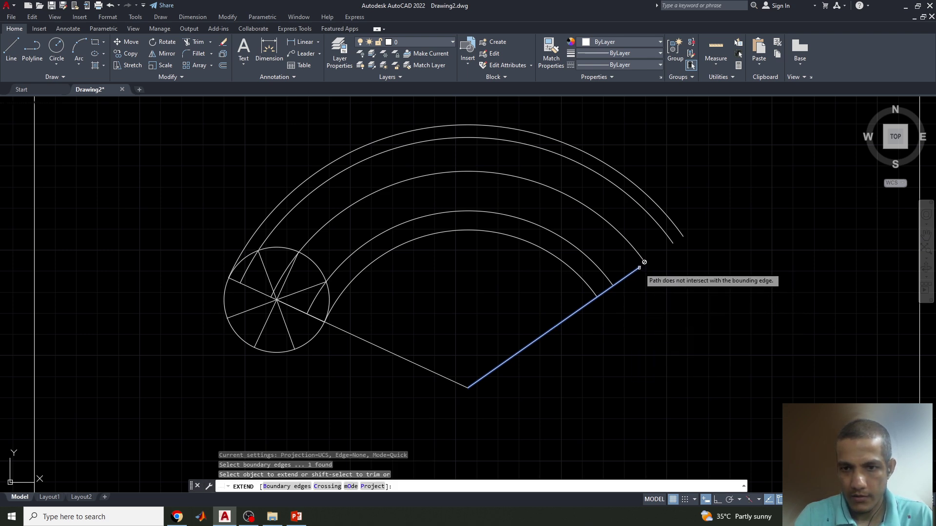
{"action": "left_click", "coordinate": [634, 271]}
{"action": "left_click", "coordinate": [636, 271]}
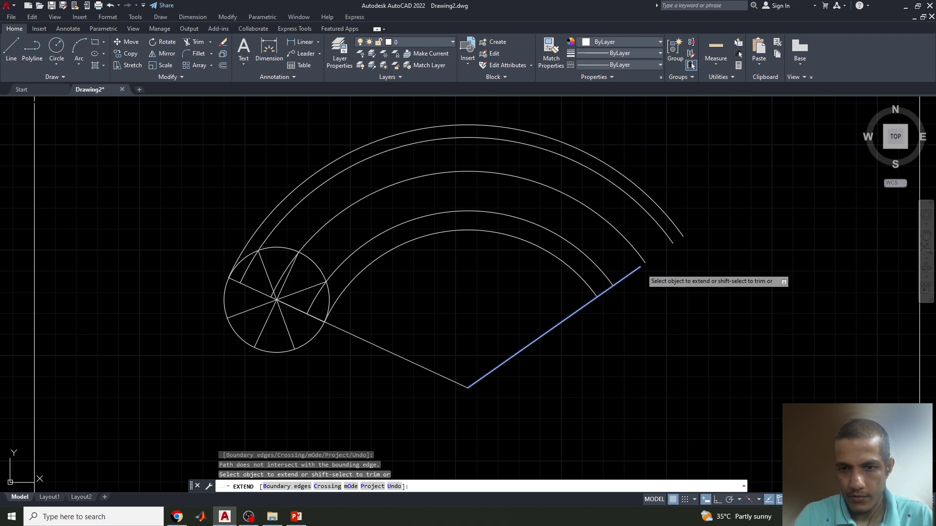
{"action": "key", "text": "Escape"}
- Stretch the outer endpoint of the right 100 mm line to the right end of the outermost arc
{"action": "left_click", "coordinate": [640, 267]}
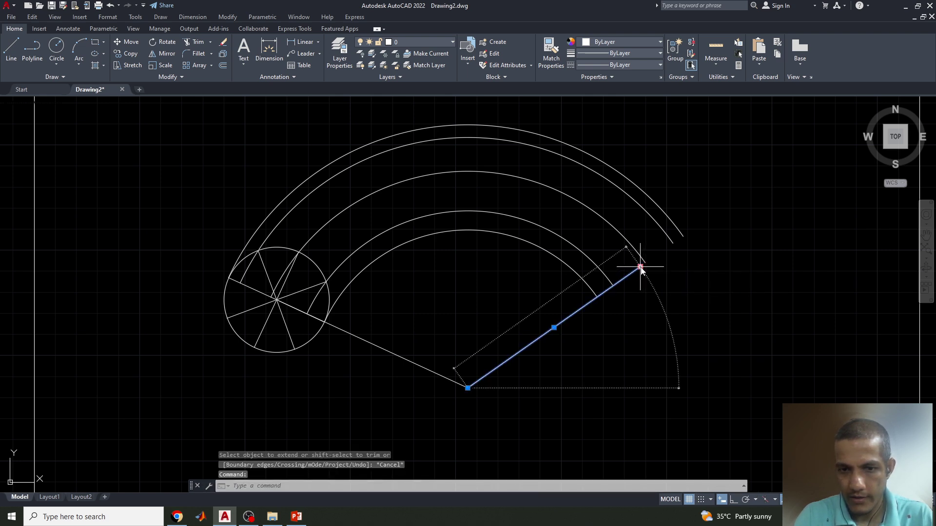
{"action": "left_click", "coordinate": [683, 237]}
{"action": "key", "text": "Escape"}
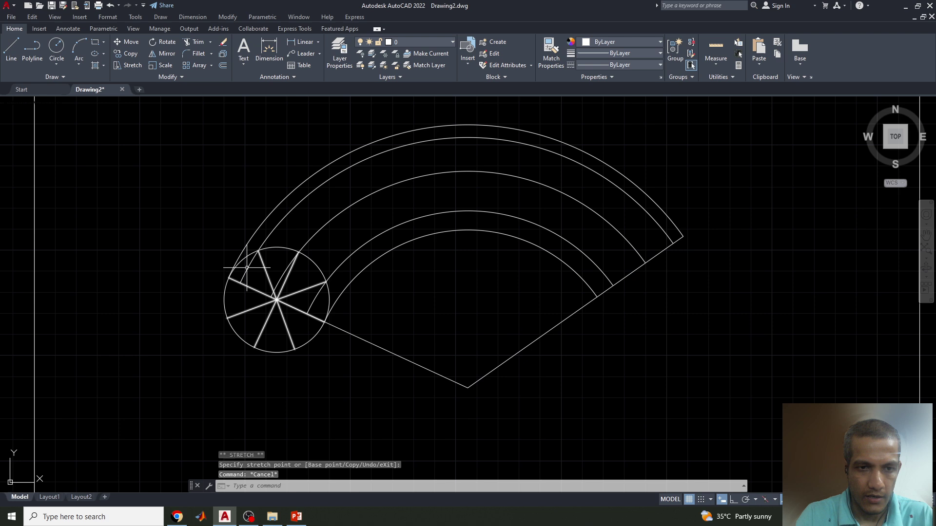
- Extend the left ends of the three offset arcs inside the generating circle to its lower circumference
{"action": "type", "text": "ex"}
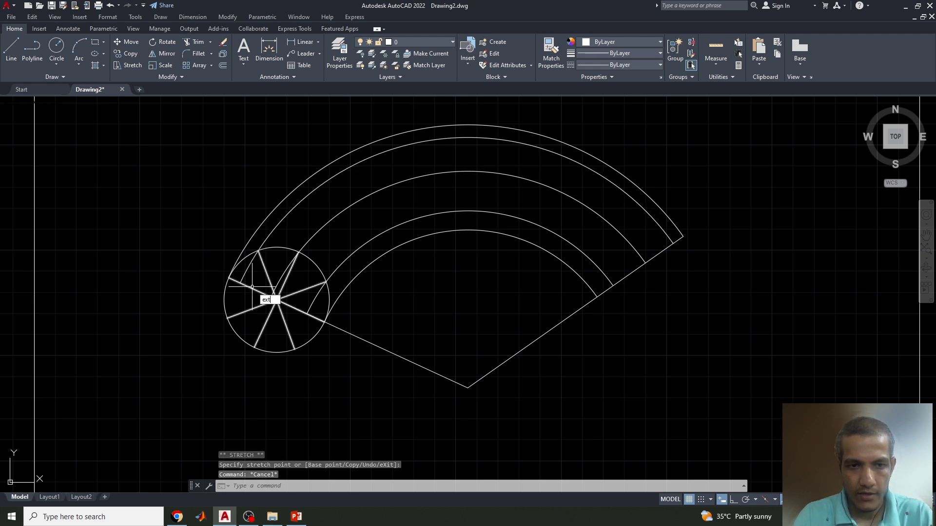
{"action": "type", "text": "t"}
{"action": "left_click", "coordinate": [280, 315]}
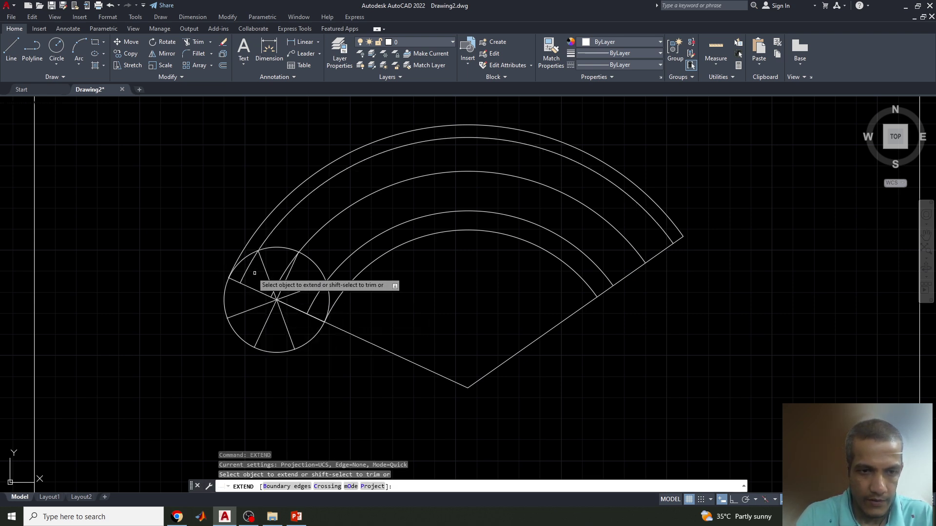
{"action": "left_click", "coordinate": [278, 281]}
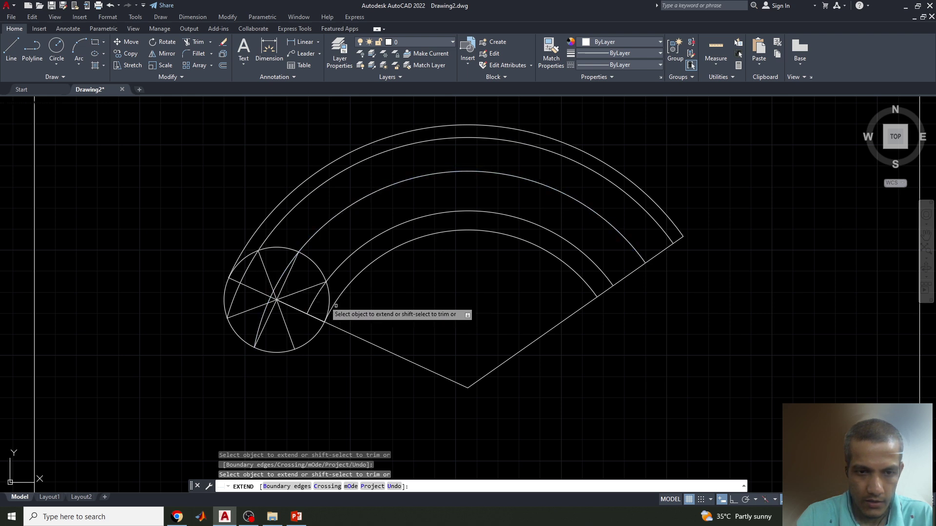
{"action": "left_click", "coordinate": [315, 298]}
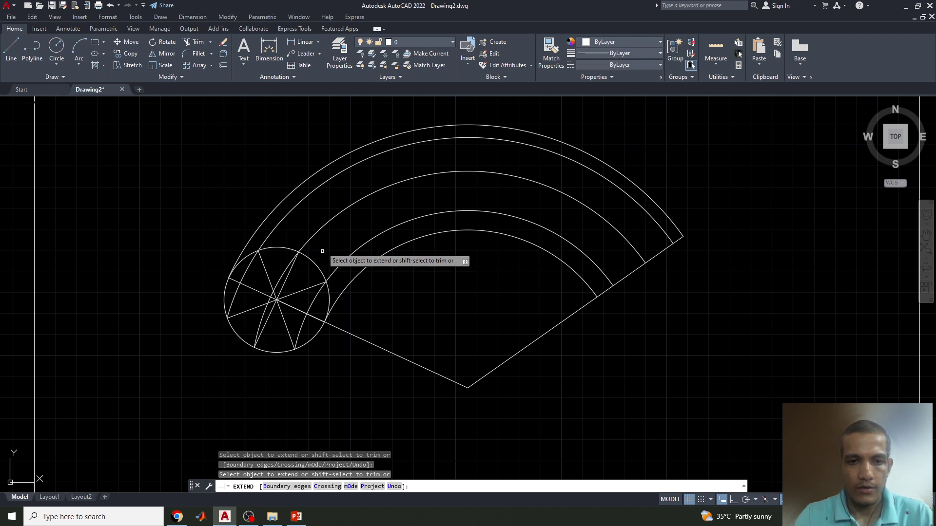
{"action": "key", "text": "Escape"}
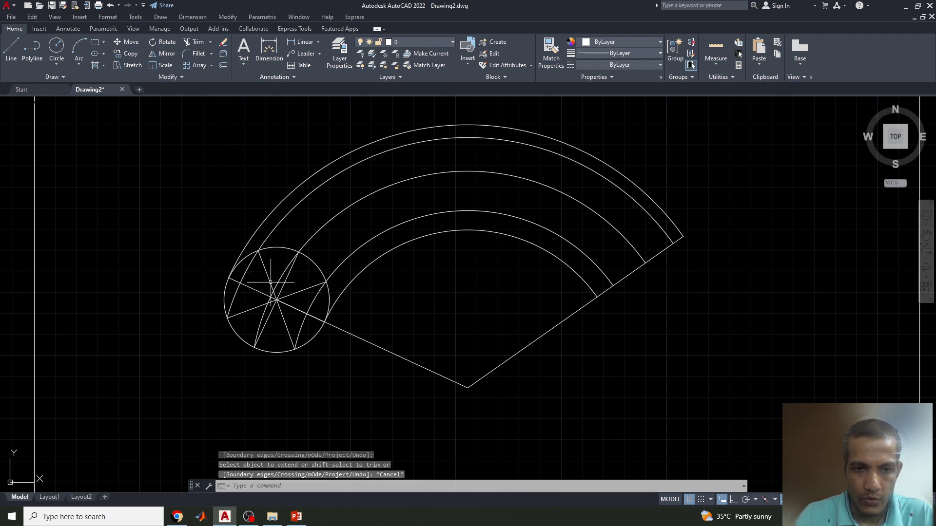
- Offset the directing arc with the Through option to the centre of the generating circle
{"action": "left_click", "coordinate": [382, 253]}
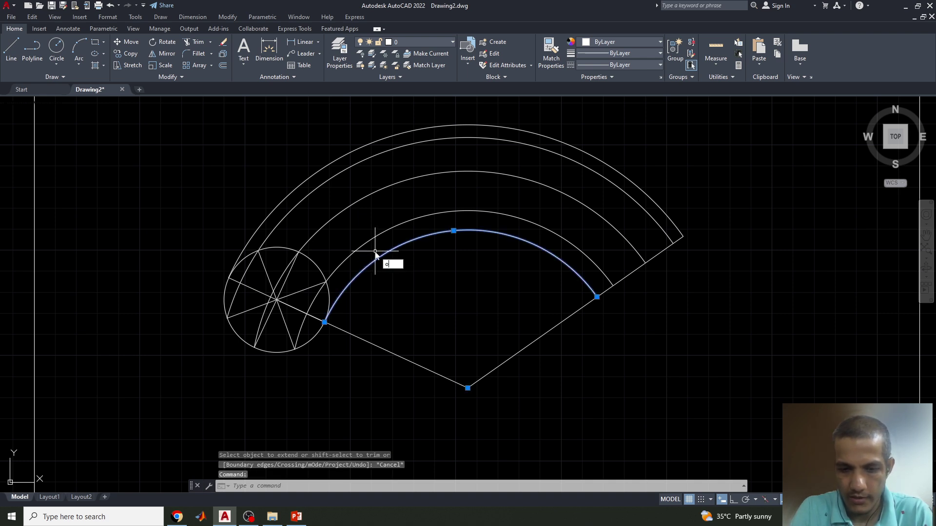
{"action": "key", "text": "Return"}
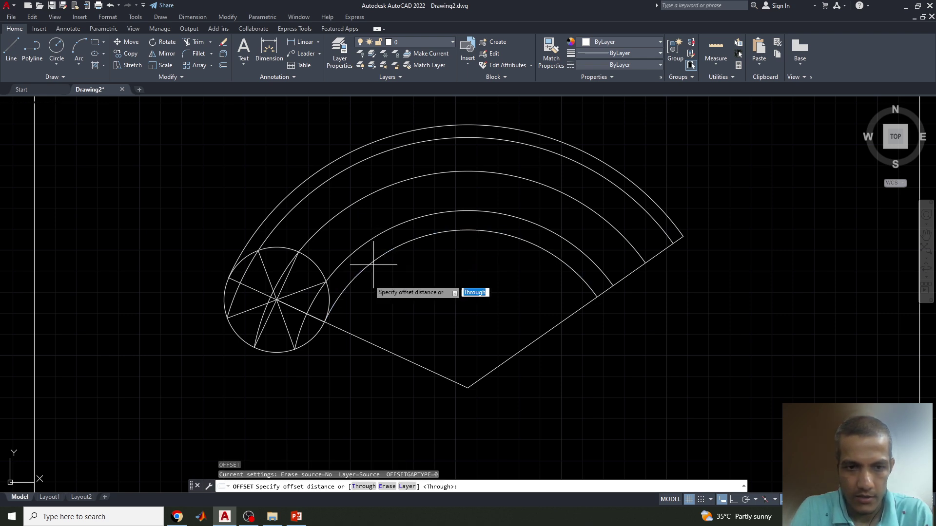
{"action": "type", "text": "t"}
{"action": "key", "text": "Return"}
{"action": "left_click", "coordinate": [329, 314]}
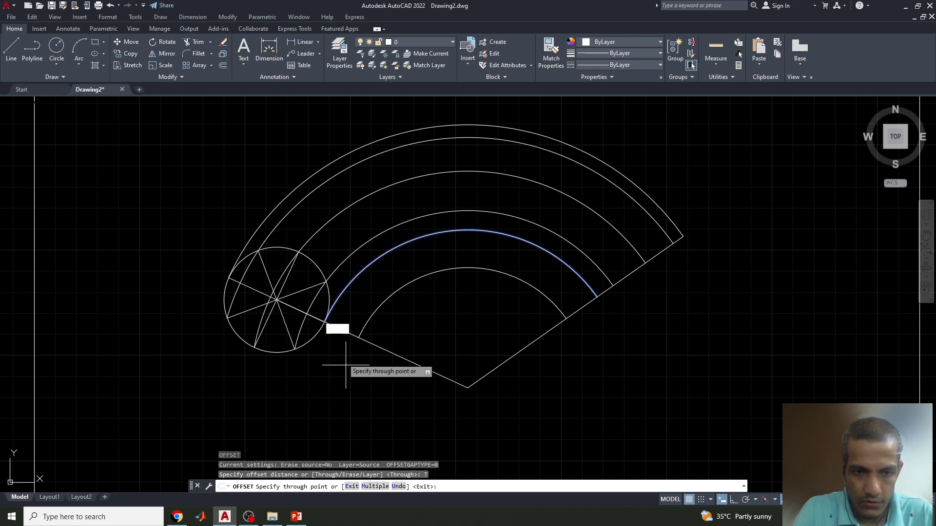
{"action": "left_click", "coordinate": [276, 299]}
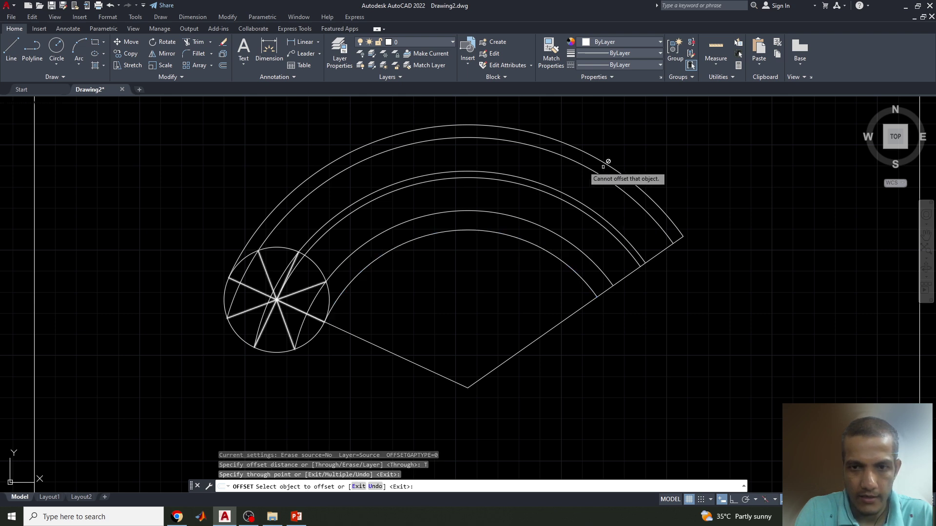
{"action": "key", "text": "Escape"}
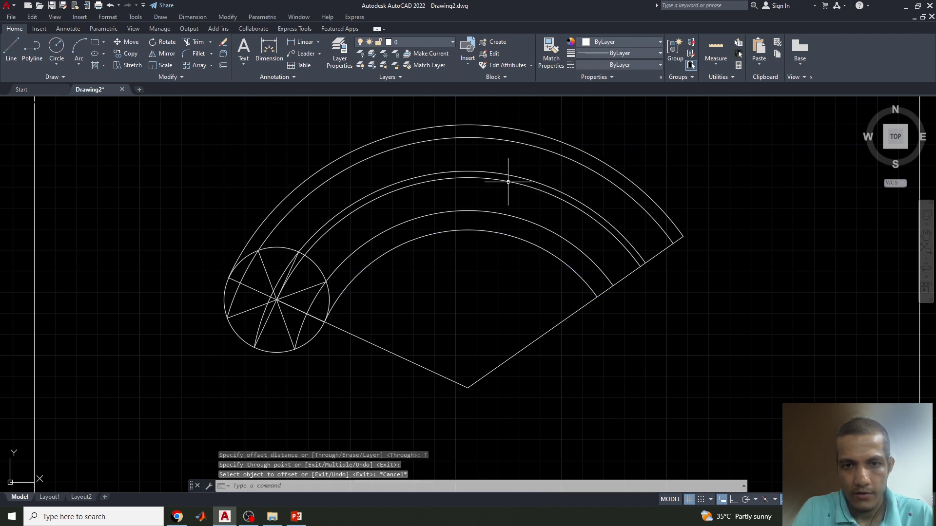
{"action": "left_click", "coordinate": [477, 177]}
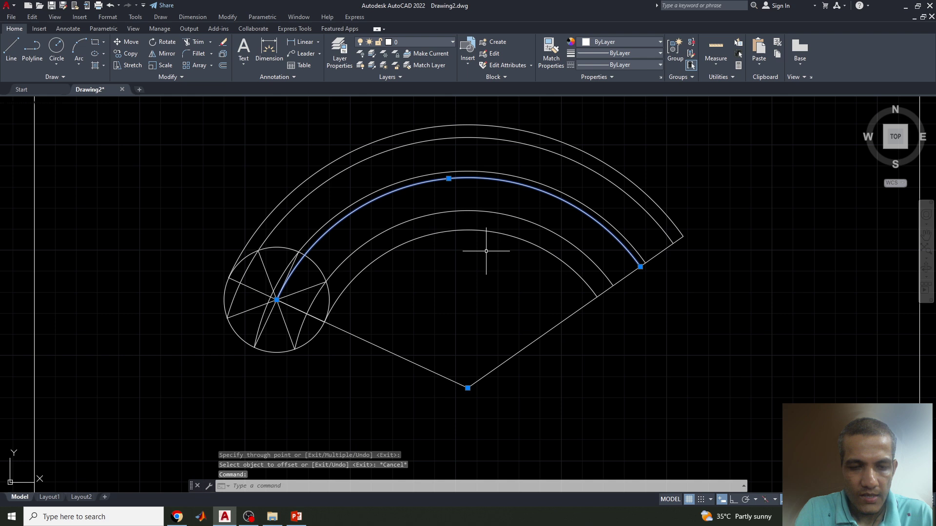
{"action": "key", "text": "Escape"}
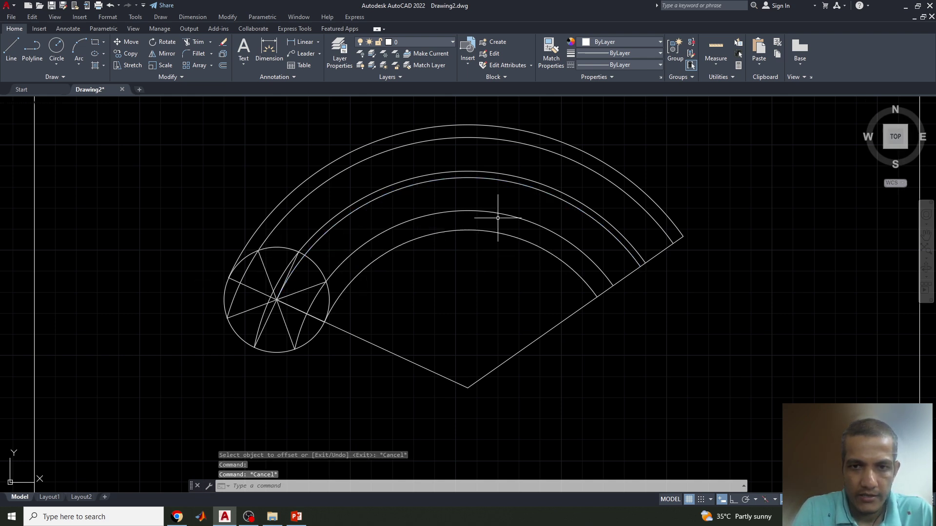
{"action": "left_click", "coordinate": [401, 188]}
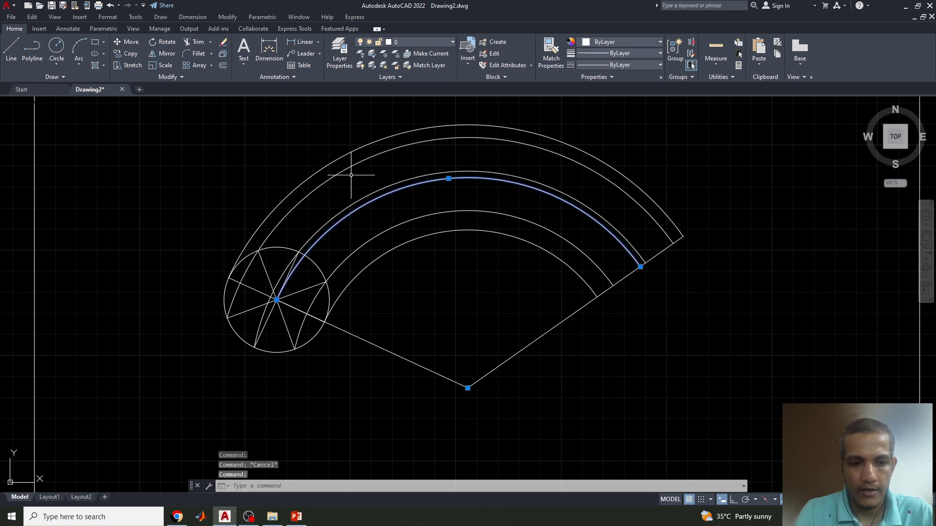
{"action": "key", "text": "Escape"}
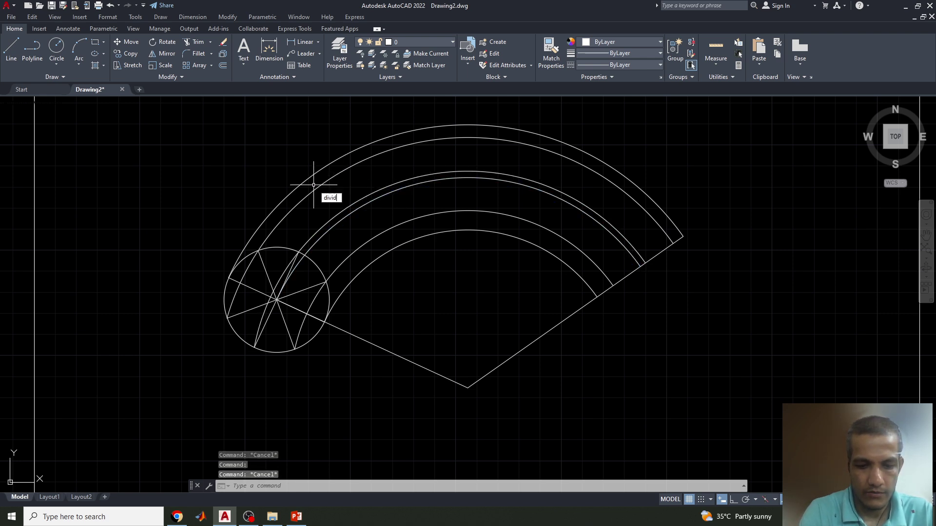
- Divide the arc through the generating circle's centre into 8 segments
{"action": "key", "text": "Return"}
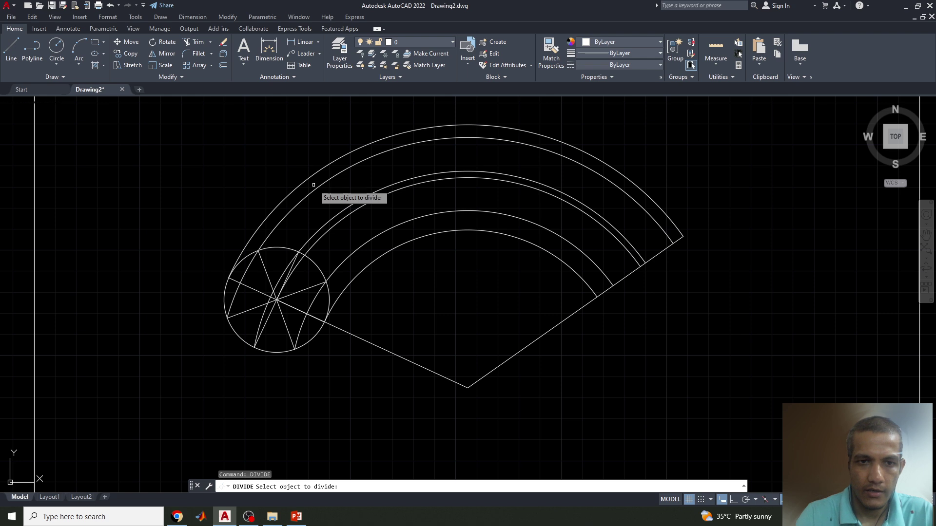
{"action": "left_click", "coordinate": [405, 189]}
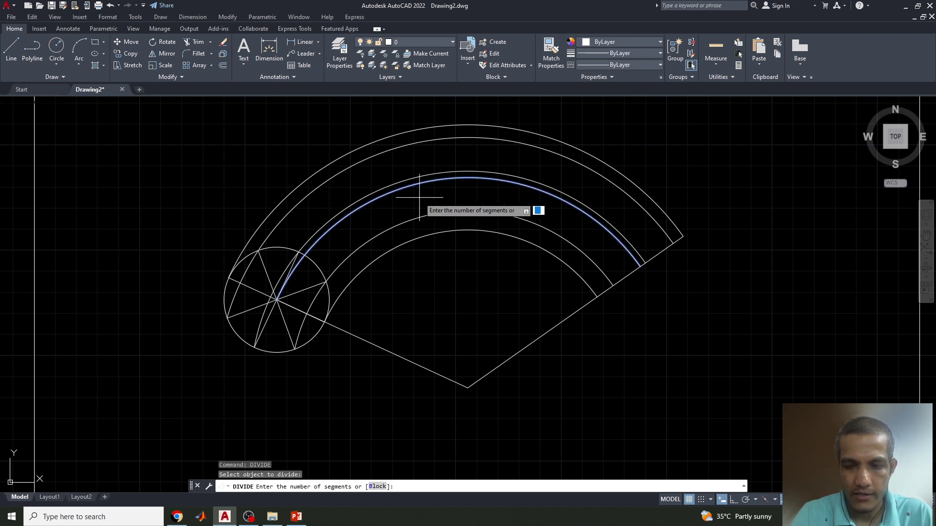
{"action": "key", "text": "Return"}
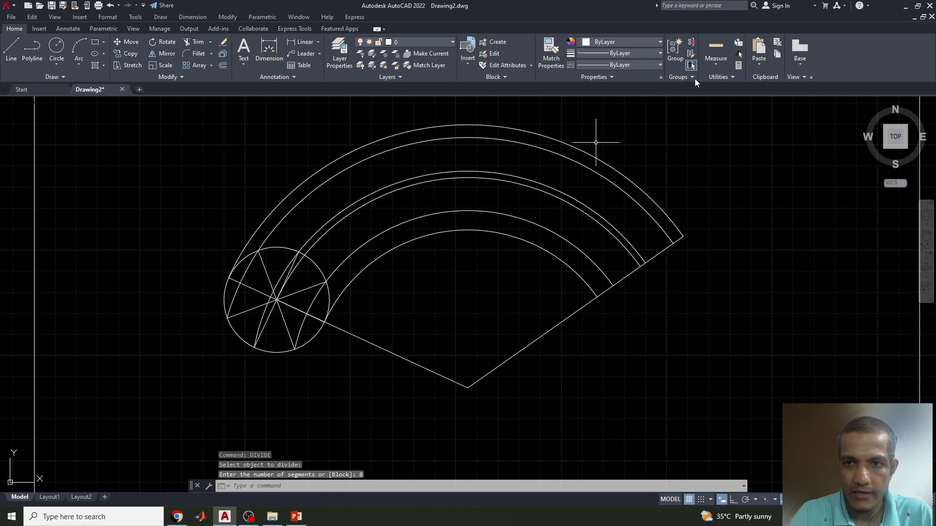
- Set the point style to the circle with a cross through it
{"action": "left_click", "coordinate": [723, 77]}
{"action": "left_click", "coordinate": [724, 100]}
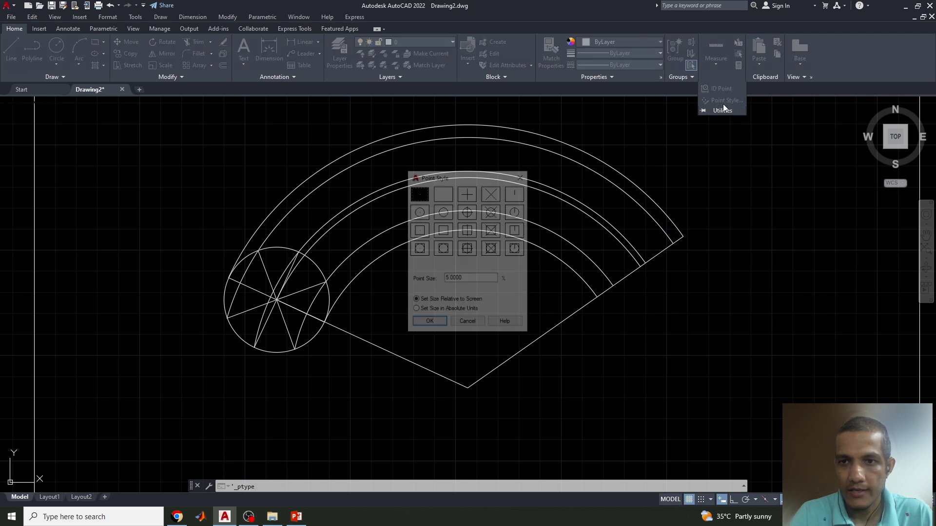
{"action": "left_click", "coordinate": [467, 211]}
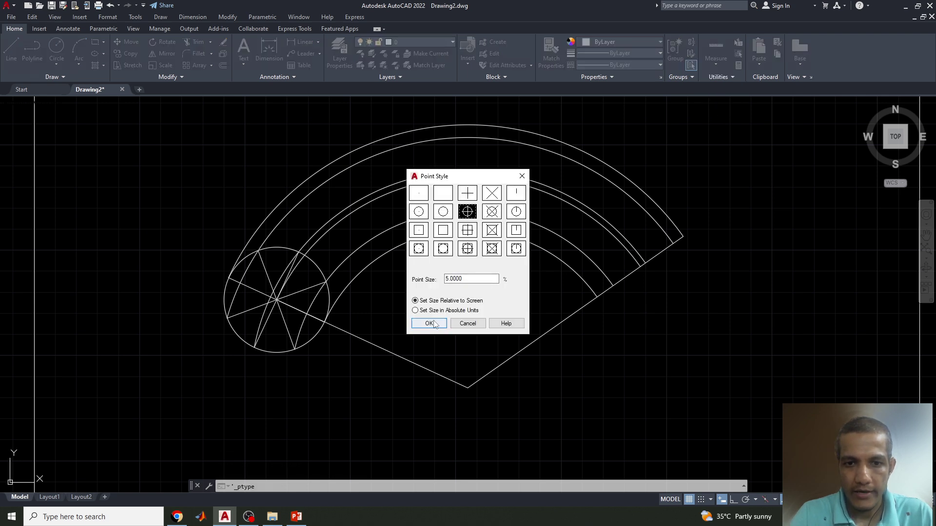
{"action": "left_click", "coordinate": [428, 323]}
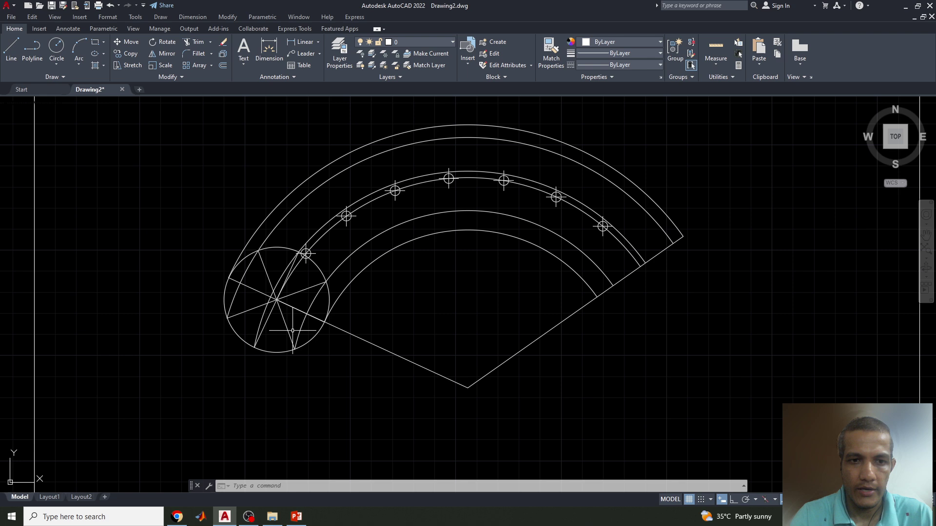
{"action": "scroll", "coordinate": [365, 307], "scroll_direction": "up", "scroll_amount": 4}
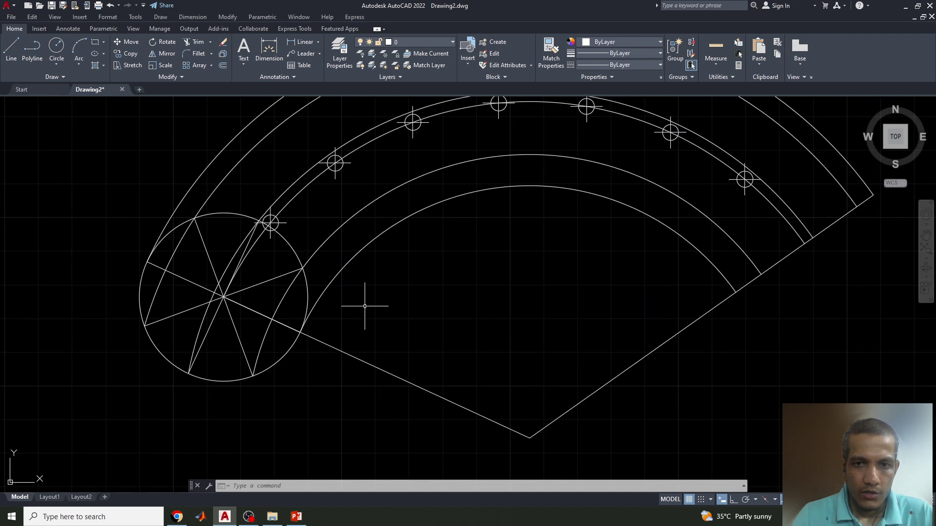
{"action": "scroll", "coordinate": [364, 306], "scroll_direction": "down", "scroll_amount": 2}
{"action": "scroll", "coordinate": [364, 306], "scroll_direction": "down", "scroll_amount": 2}
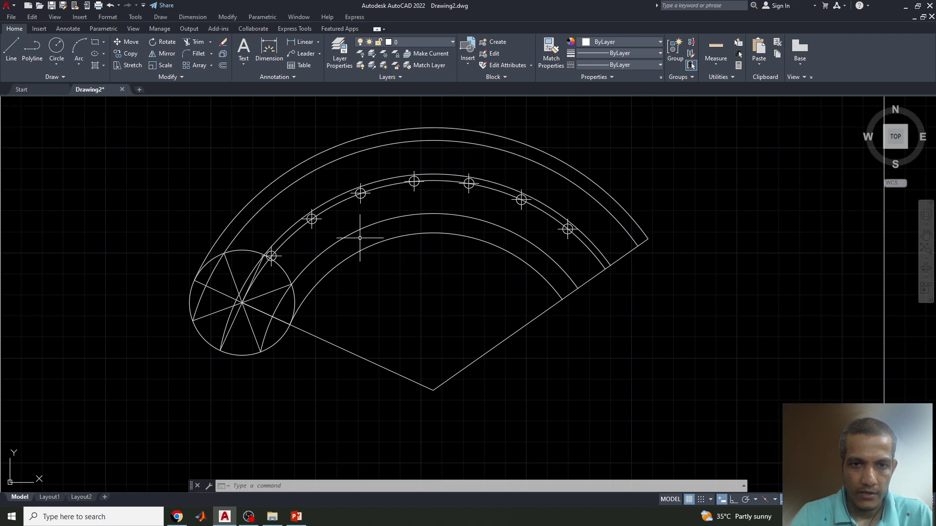
- Add the single-line text label P, 3 high at 0 rotation, where the generating circle meets the directing arc
{"action": "scroll", "coordinate": [359, 238], "scroll_direction": "up", "scroll_amount": 2}
{"action": "scroll", "coordinate": [409, 254], "scroll_direction": "down", "scroll_amount": 2}
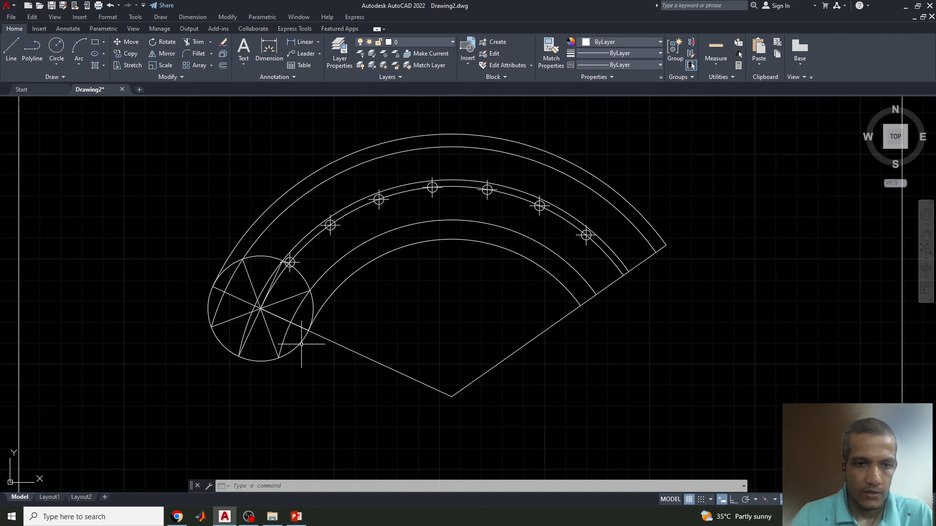
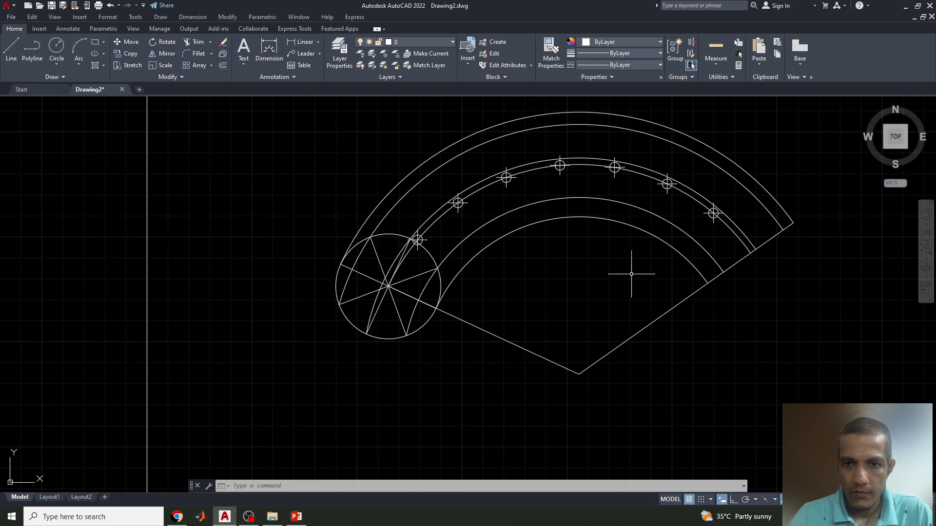
{"action": "scroll", "coordinate": [609, 278], "scroll_direction": "up", "scroll_amount": 2}
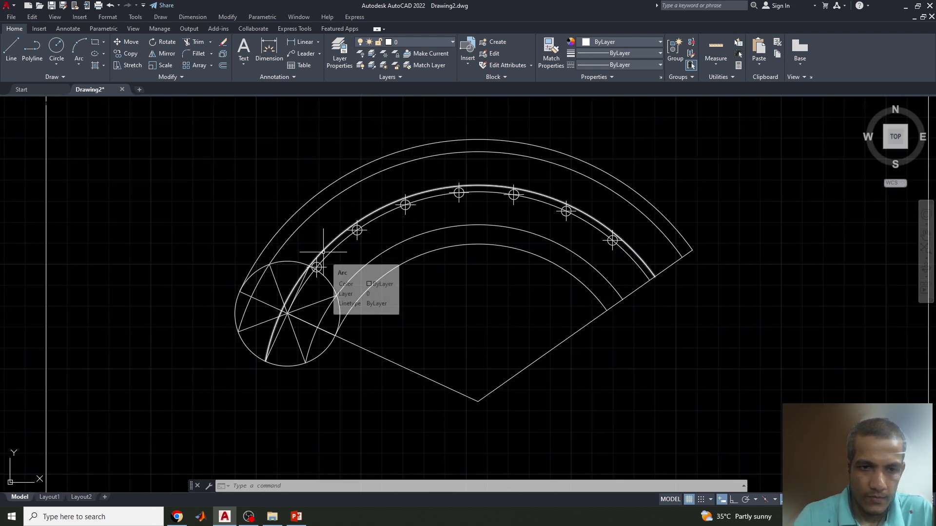
{"action": "scroll", "coordinate": [324, 254], "scroll_direction": "up", "scroll_amount": 2}
{"action": "middle_click_drag", "start_coordinate": [541, 310], "coordinate": [479, 300]}
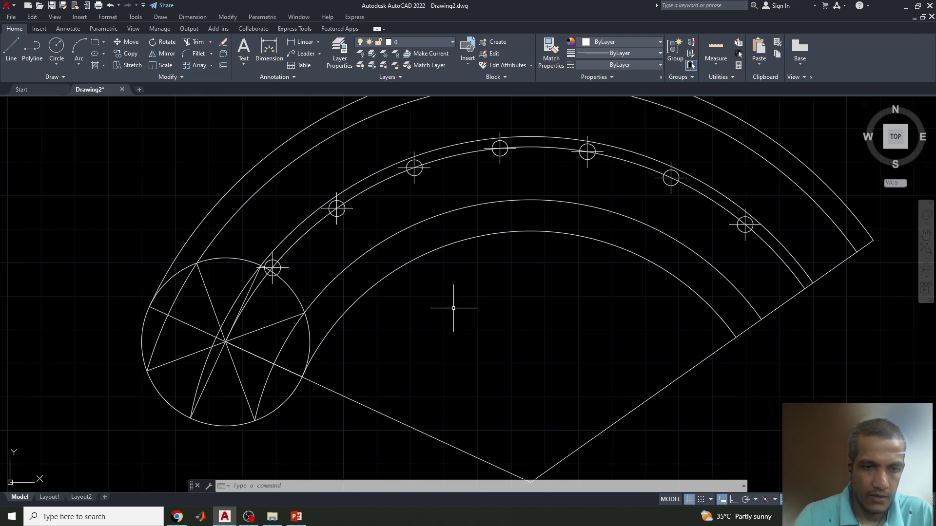
{"action": "left_click", "coordinate": [239, 66]}
{"action": "left_click", "coordinate": [269, 104]}
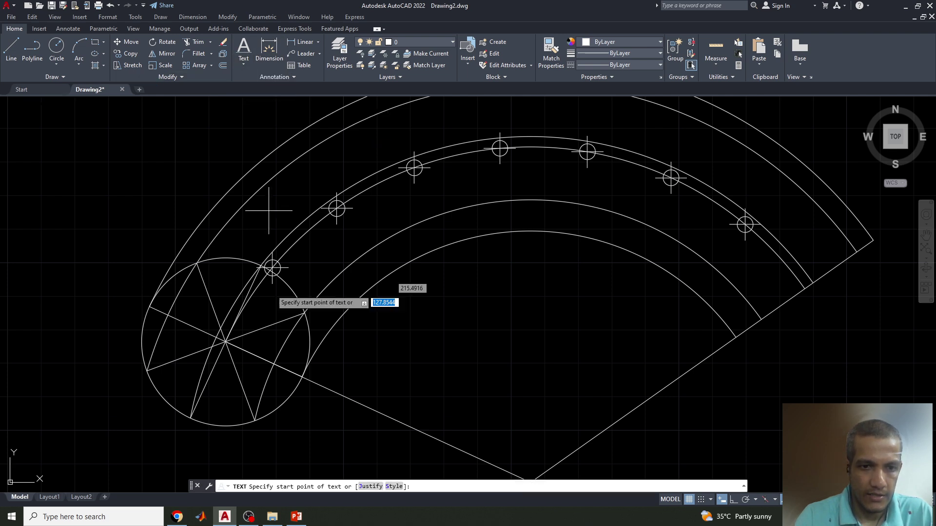
{"action": "left_click", "coordinate": [309, 392]}
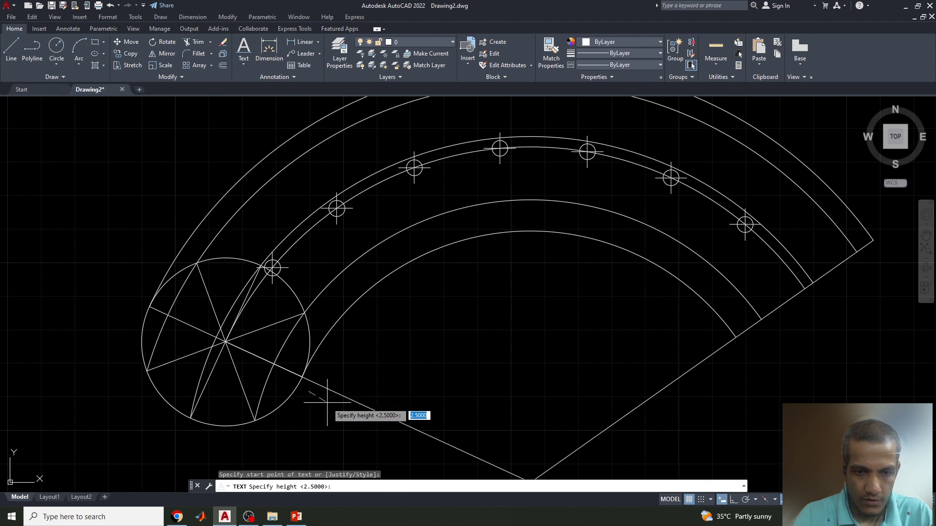
{"action": "type", "text": "3"}
{"action": "key", "text": "Return"}
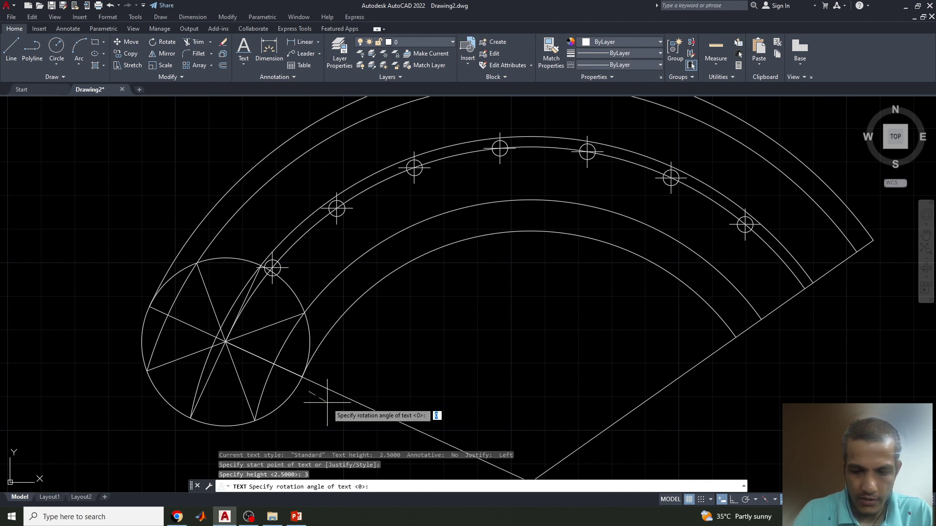
{"action": "key", "text": "Return"}
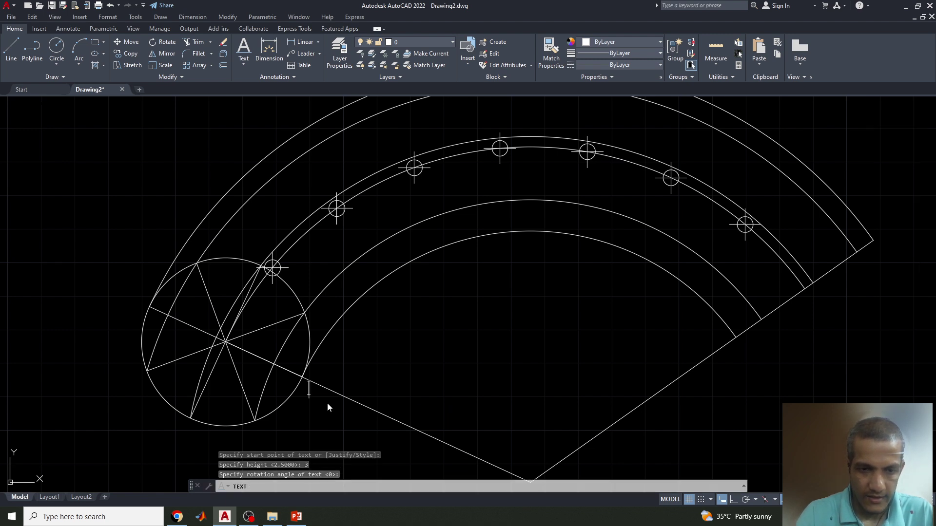
{"action": "type", "text": "P"}
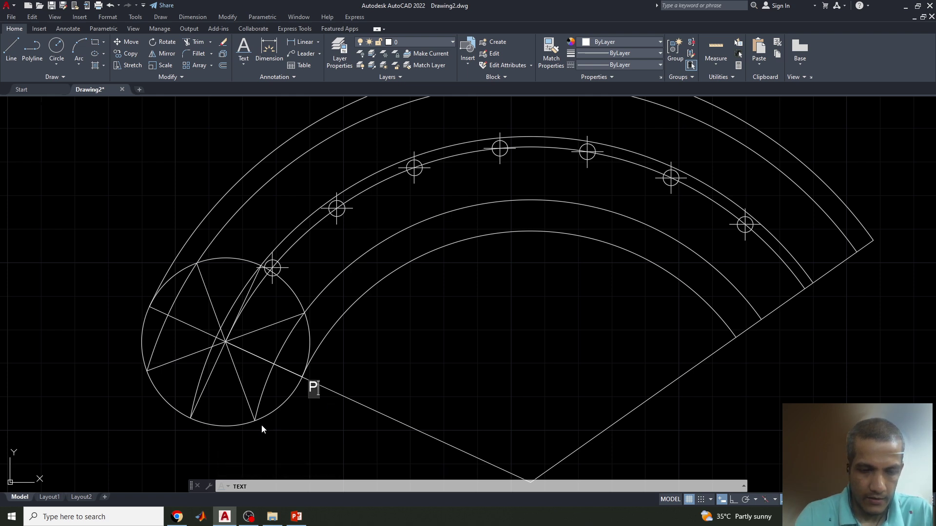
{"action": "key", "text": "Return"}
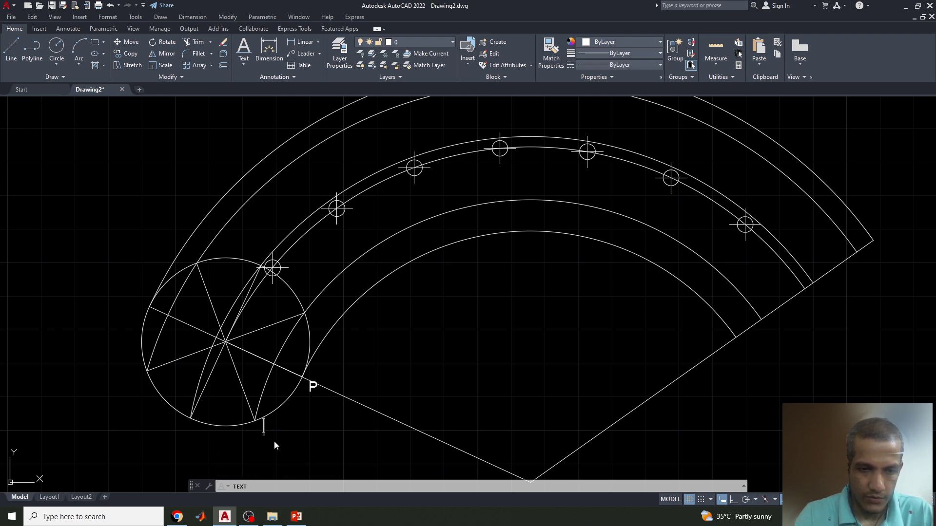
- Label the other division points around the generating circle clockwise from P as 7, 6, 5, 4, 3, 2 and 1
{"action": "type", "text": "7"}
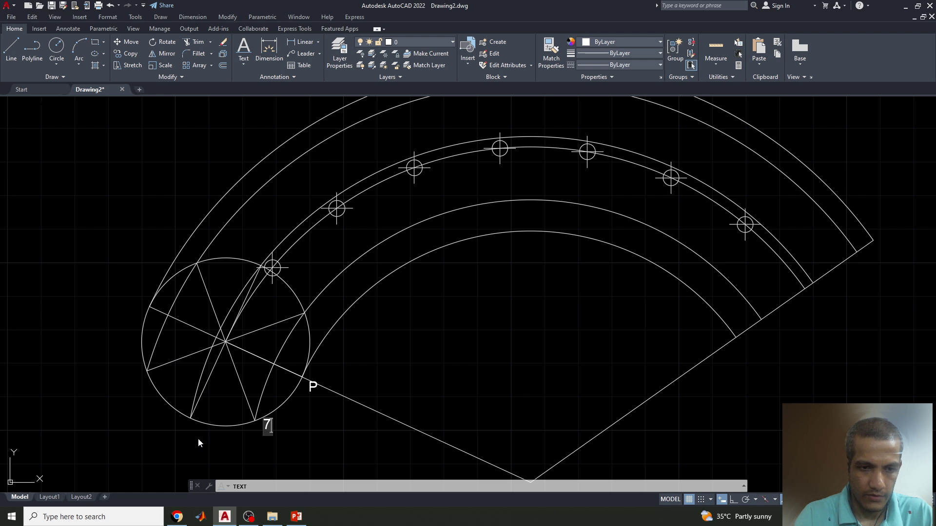
{"action": "type", "text": "6"}
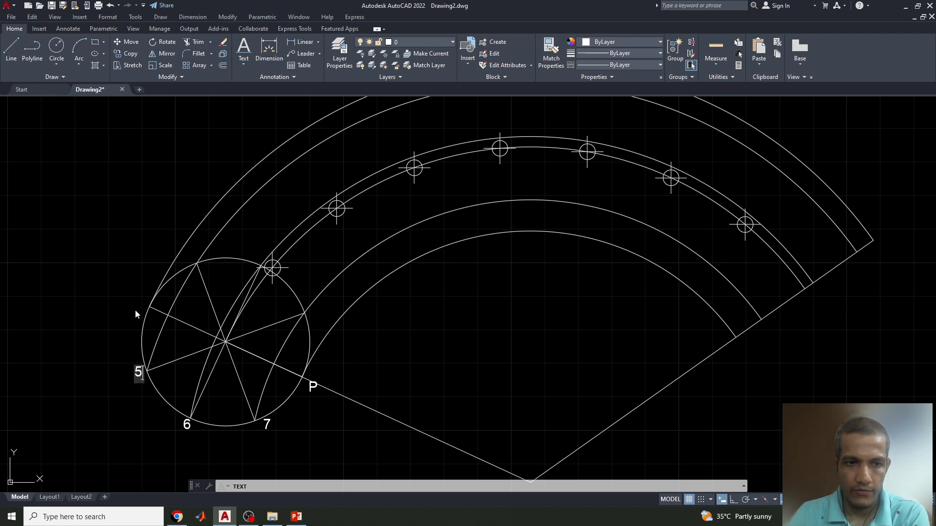
{"action": "type", "text": "4"}
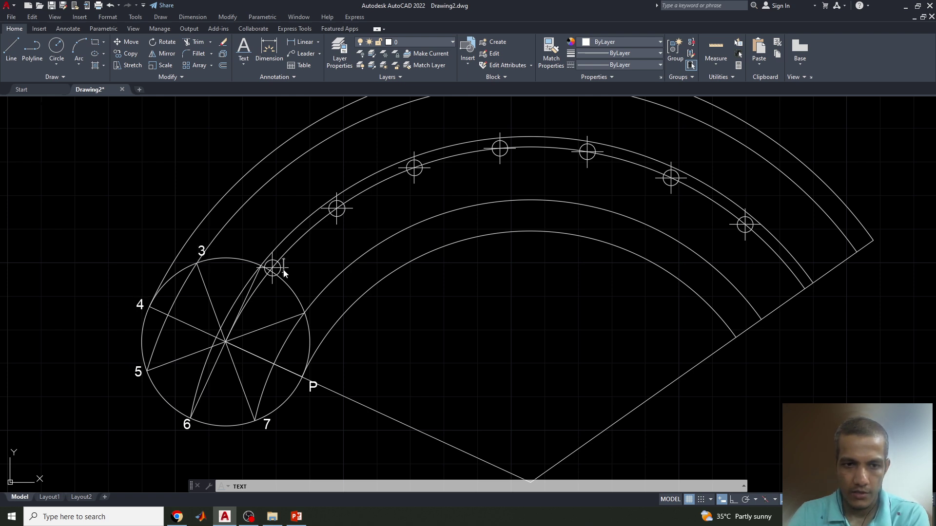
{"action": "type", "text": "2"}
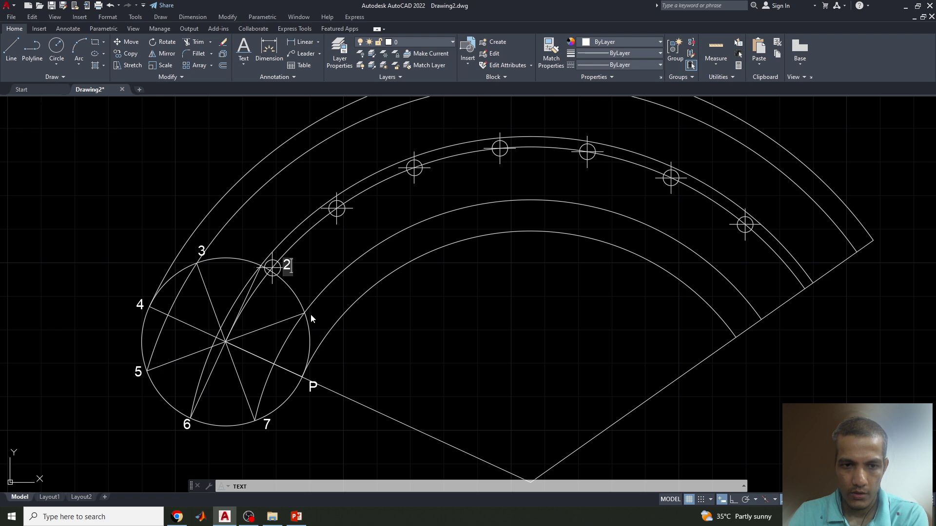
{"action": "type", "text": "1"}
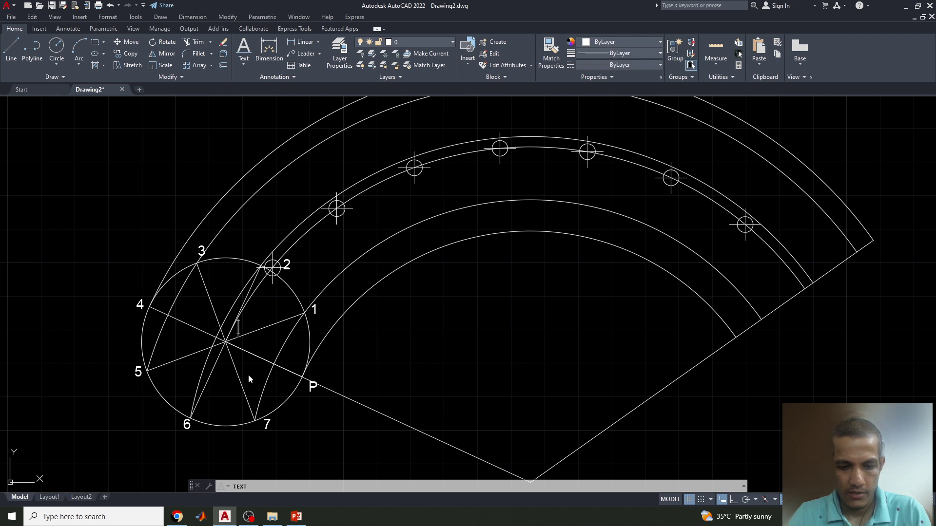
- Label the generating circle's centre C and the first and third division points on the centre arc C1 and C3
{"action": "type", "text": "c"}
{"action": "key", "text": "BackSpace"}
{"action": "type", "text": "C"}
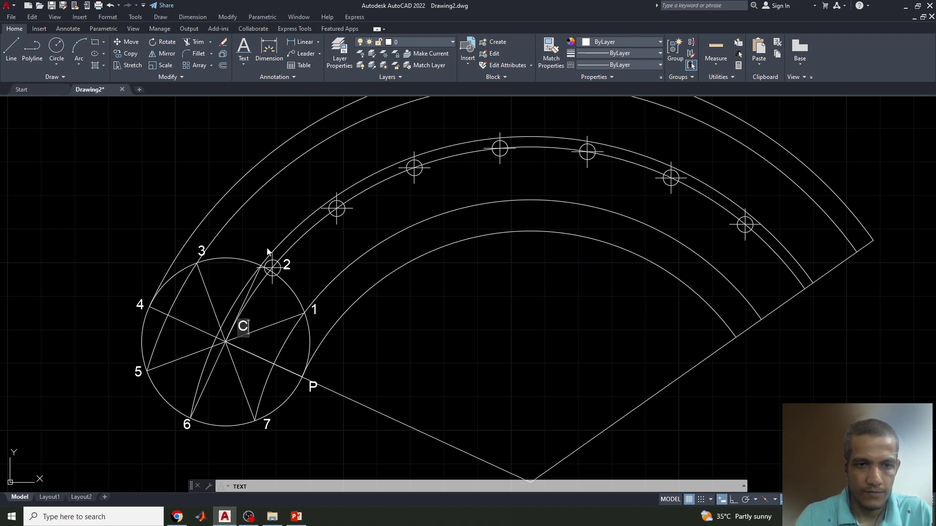
{"action": "left_click", "coordinate": [277, 283]}
{"action": "type", "text": "C1"}
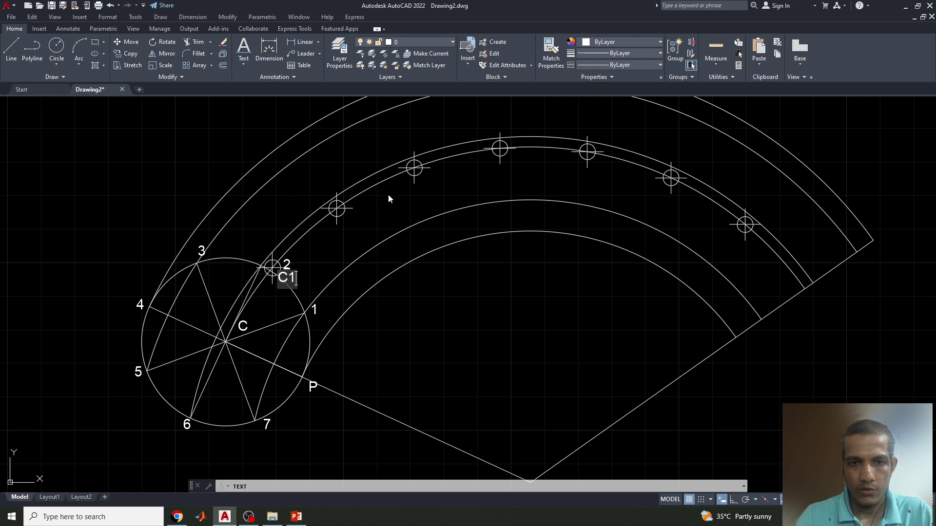
{"action": "left_click", "coordinate": [414, 187]}
{"action": "type", "text": "C3"}
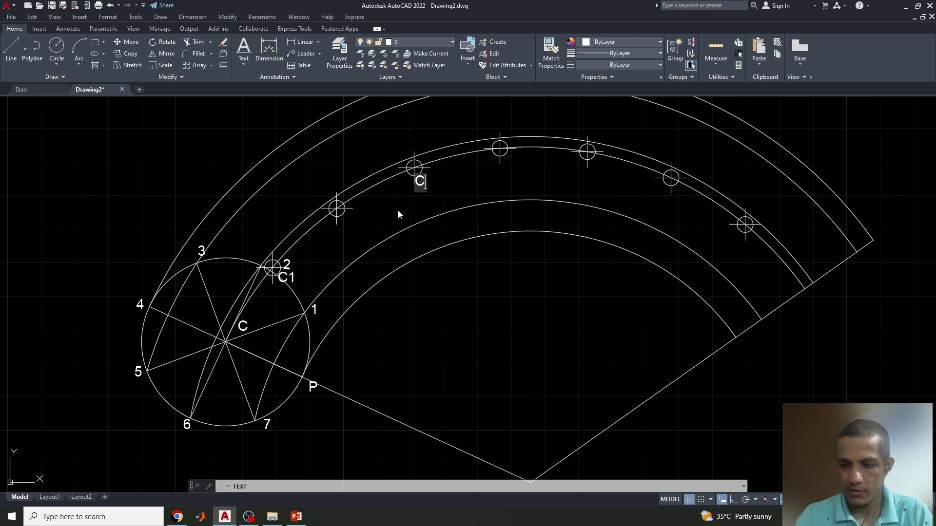
- Label the fifth and seventh division points on the centre arc C5 and C7
{"action": "left_click", "coordinate": [498, 170]}
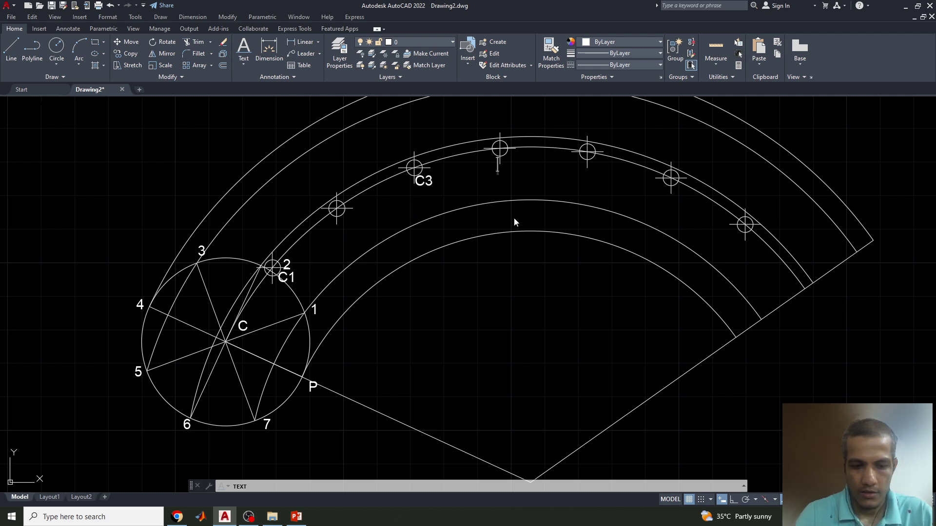
{"action": "type", "text": "C"}
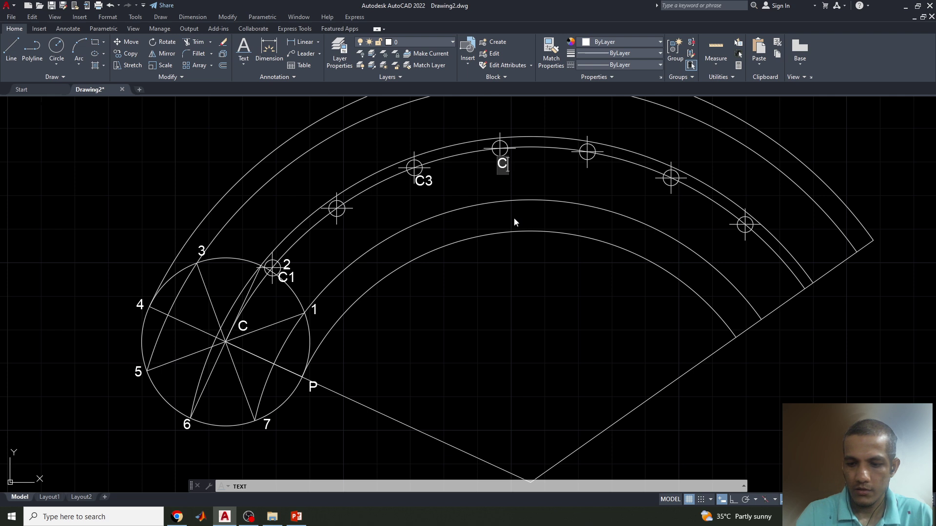
{"action": "key", "text": "BackSpace"}
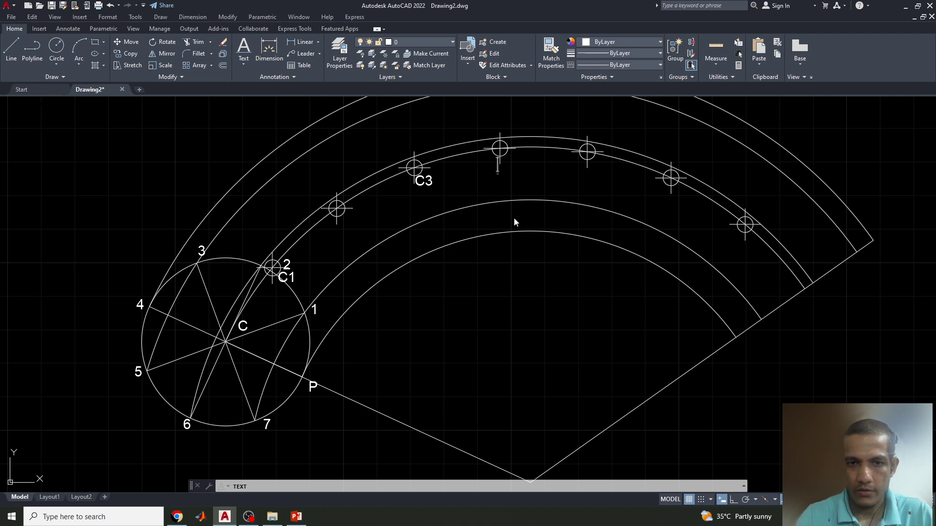
{"action": "left_click", "coordinate": [586, 174]}
{"action": "type", "text": "C5"}
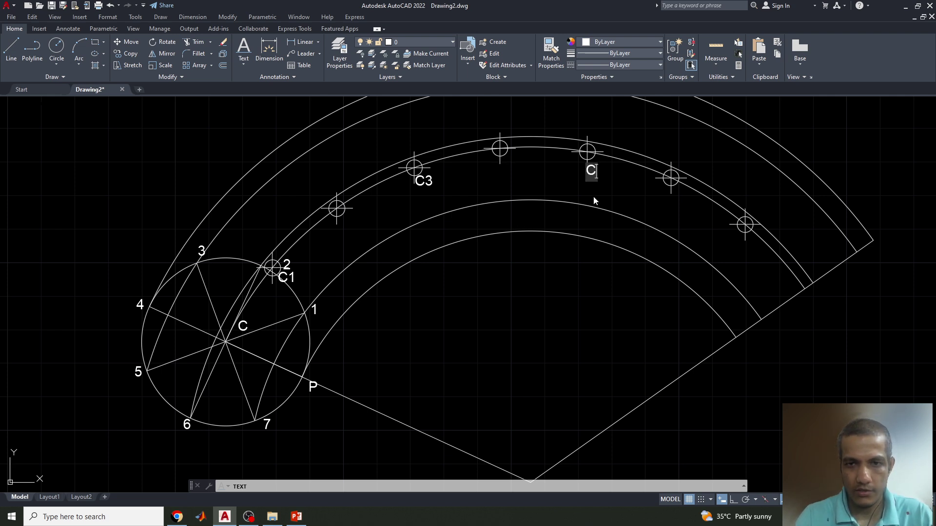
{"action": "left_click", "coordinate": [726, 236]}
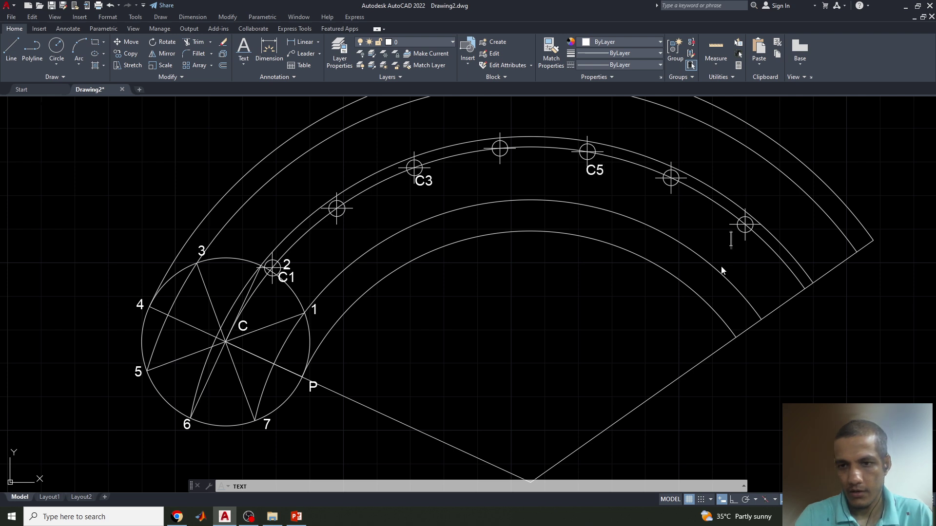
{"action": "type", "text": "C7"}
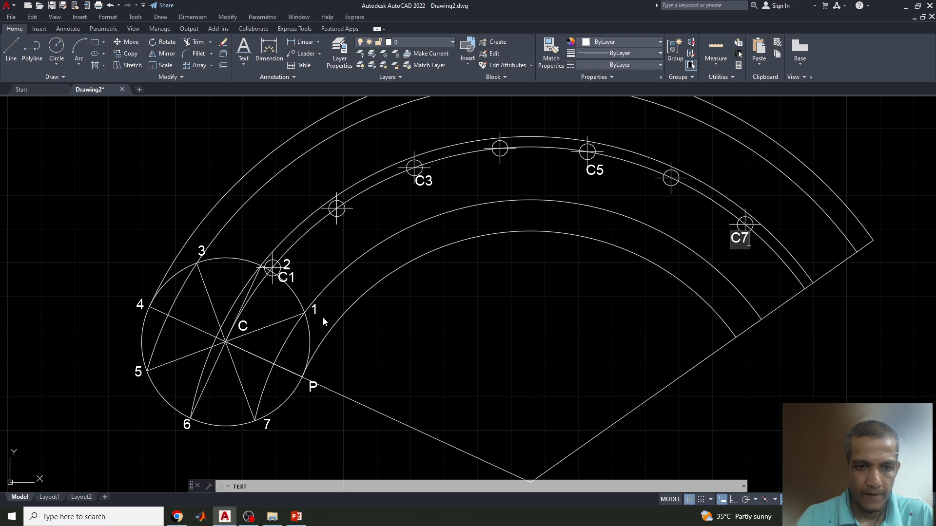
- Label the directing arc's centre O, where the two radial lines meet, and finish the text labels
{"action": "left_click", "coordinate": [536, 476]}
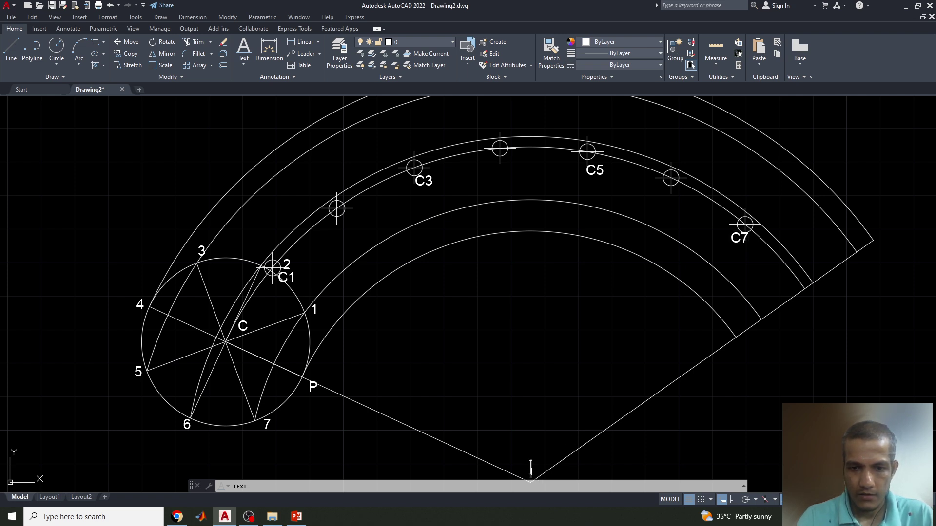
{"action": "type", "text": "O"}
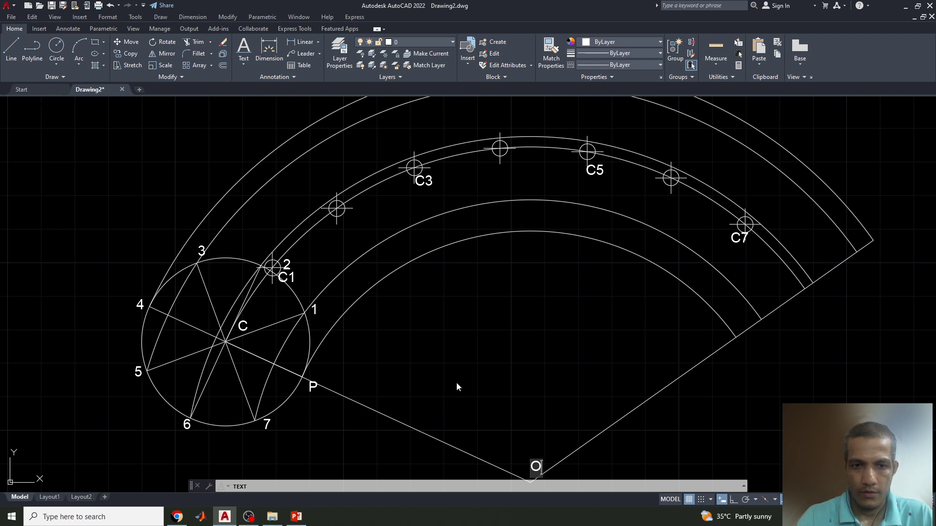
{"action": "middle_click_drag", "start_coordinate": [456, 382], "coordinate": [429, 377]}
{"action": "scroll", "coordinate": [453, 369], "scroll_direction": "down", "scroll_amount": 2}
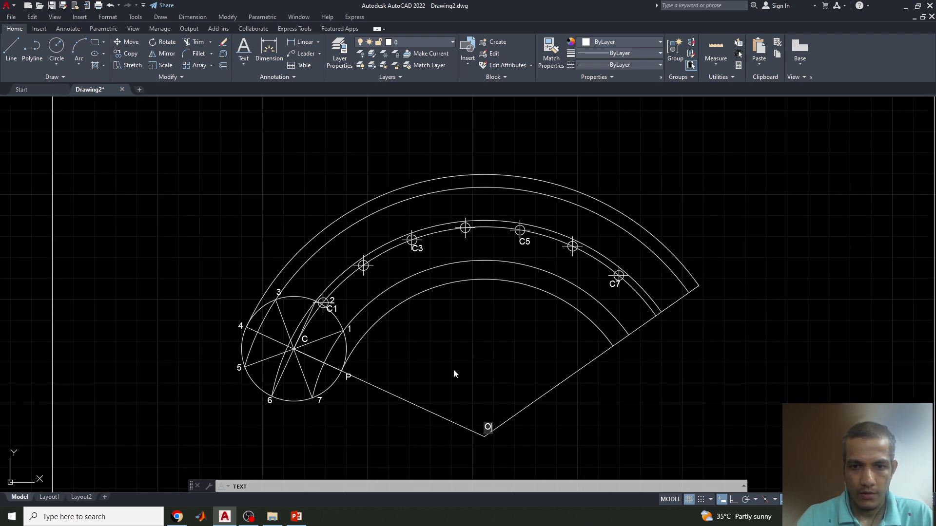
{"action": "left_click", "coordinate": [589, 411]}
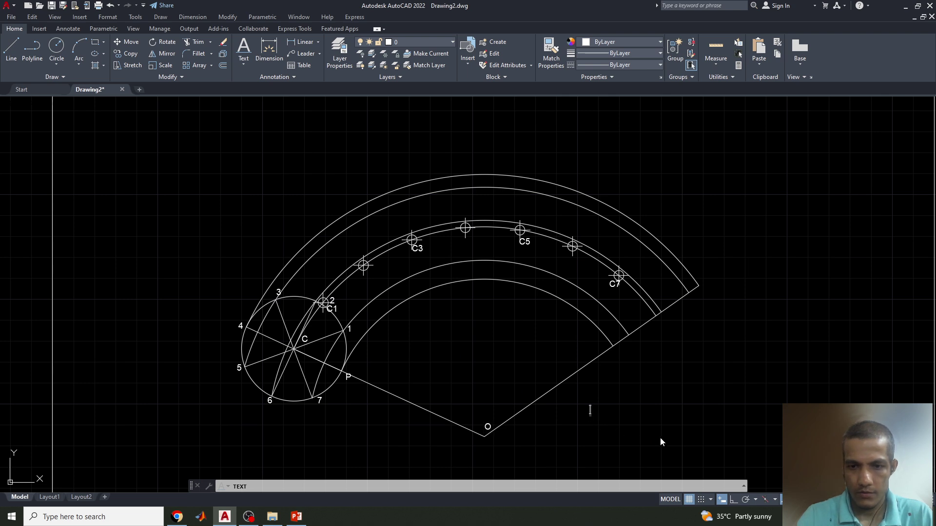
{"action": "key", "text": "Return"}
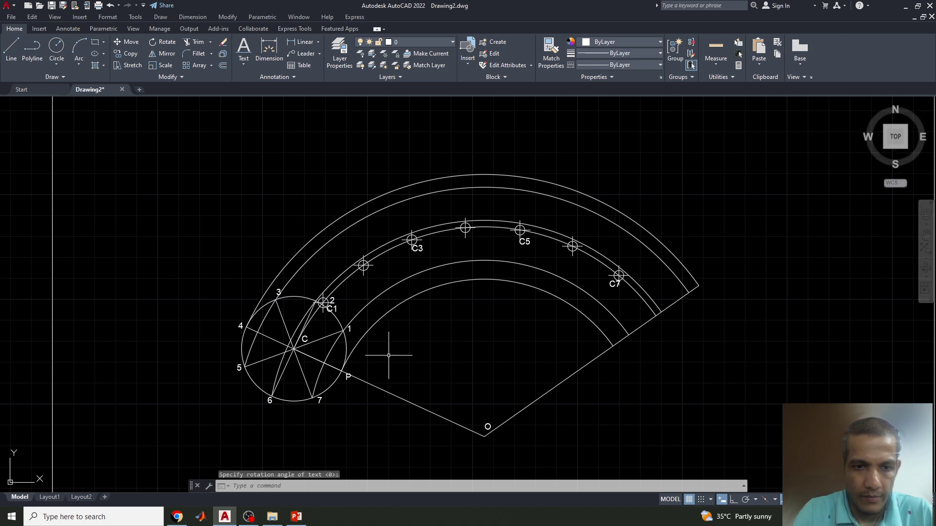
- Move the generating circle by its centre from C to division point C1
{"action": "left_click", "coordinate": [241, 348]}
{"action": "scroll", "coordinate": [382, 372], "scroll_direction": "up", "scroll_amount": 1}
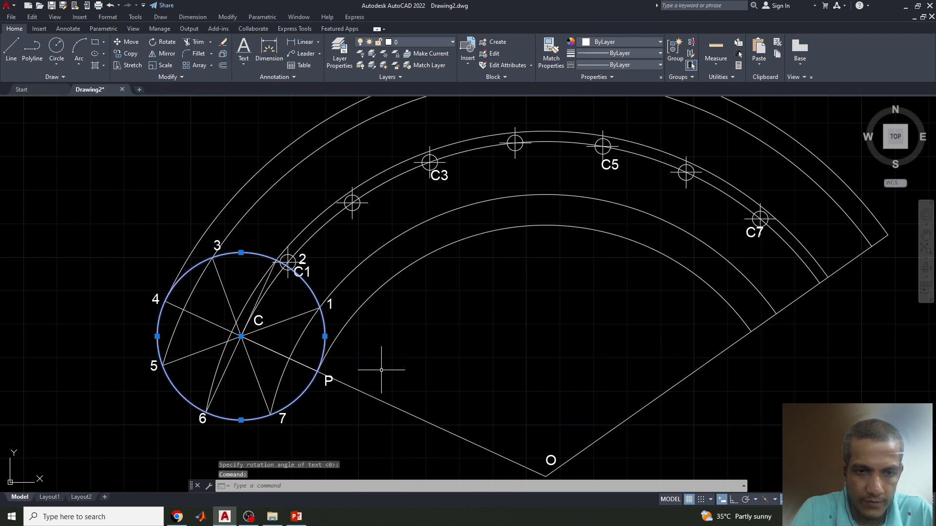
{"action": "left_click", "coordinate": [240, 337]}
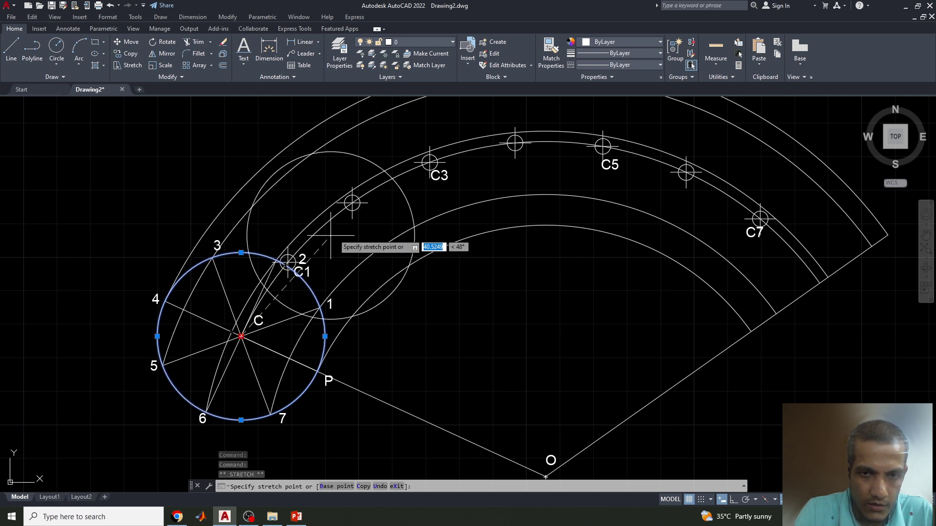
{"action": "left_click", "coordinate": [287, 262]}
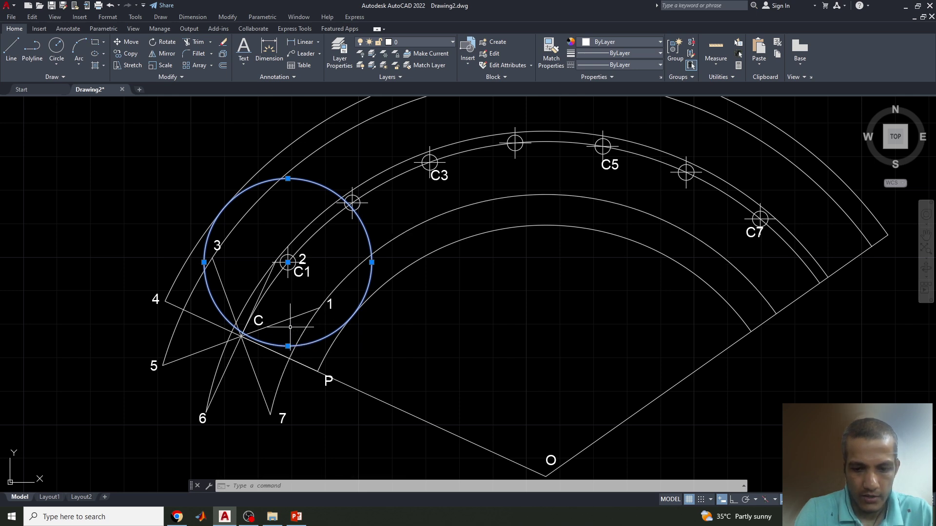
{"action": "key", "text": "Escape"}
- Place a point where the circle centred at C1 crosses the arc through points 1 and 7
{"action": "type", "text": "po"}
{"action": "key", "text": "Return"}
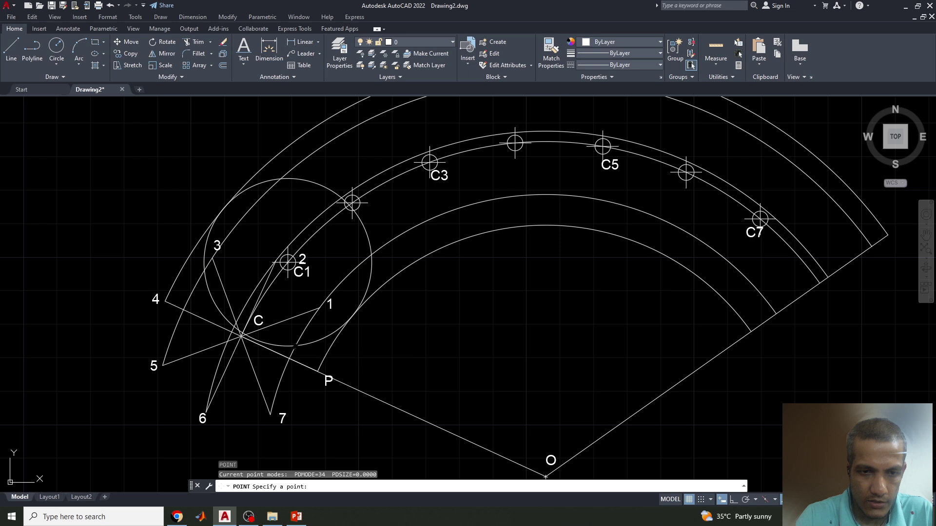
{"action": "left_click", "coordinate": [295, 345]}
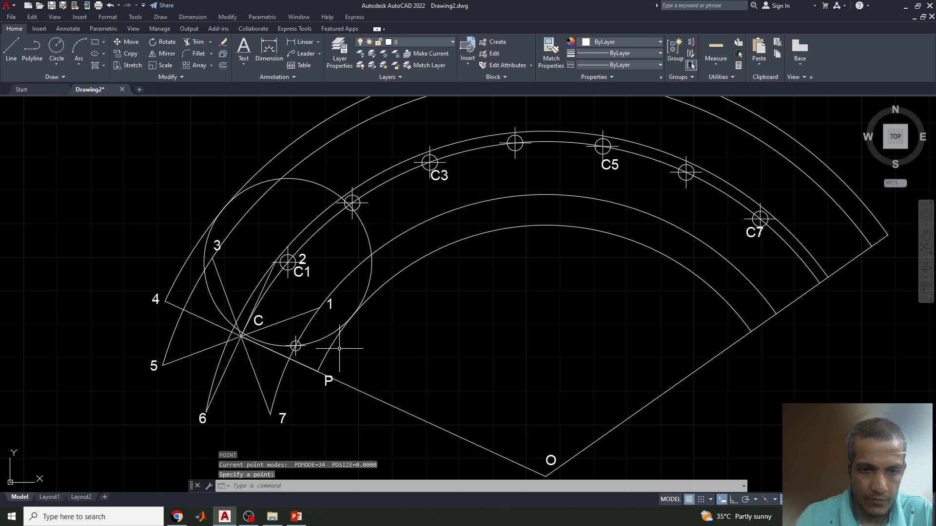
- Move the generating circle to the division point between C1 and C3, and place a point where it crosses the arc through 2 and 6
{"action": "left_click", "coordinate": [360, 224]}
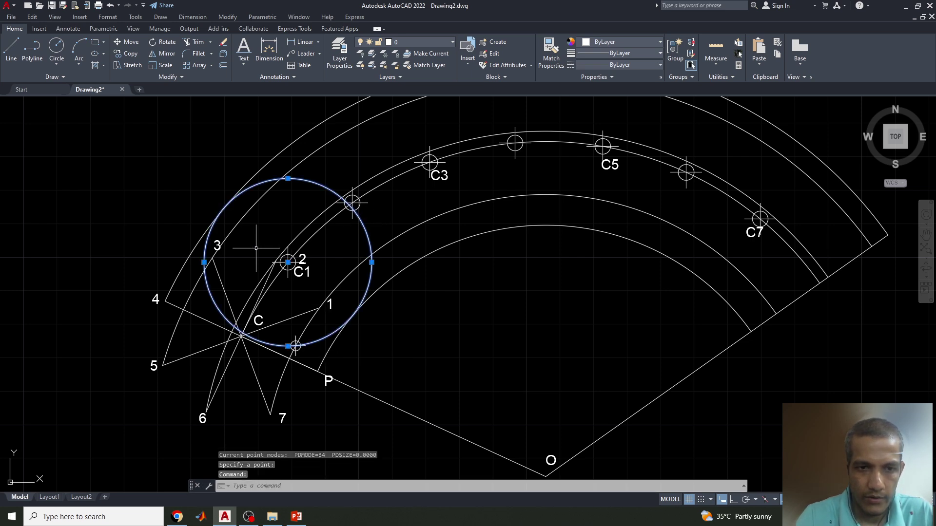
{"action": "left_click", "coordinate": [288, 262]}
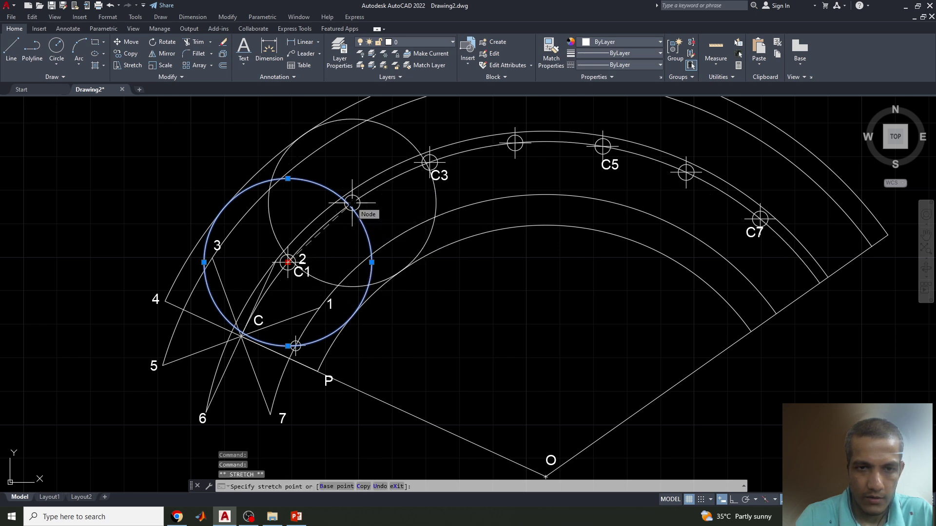
{"action": "left_click", "coordinate": [352, 203]}
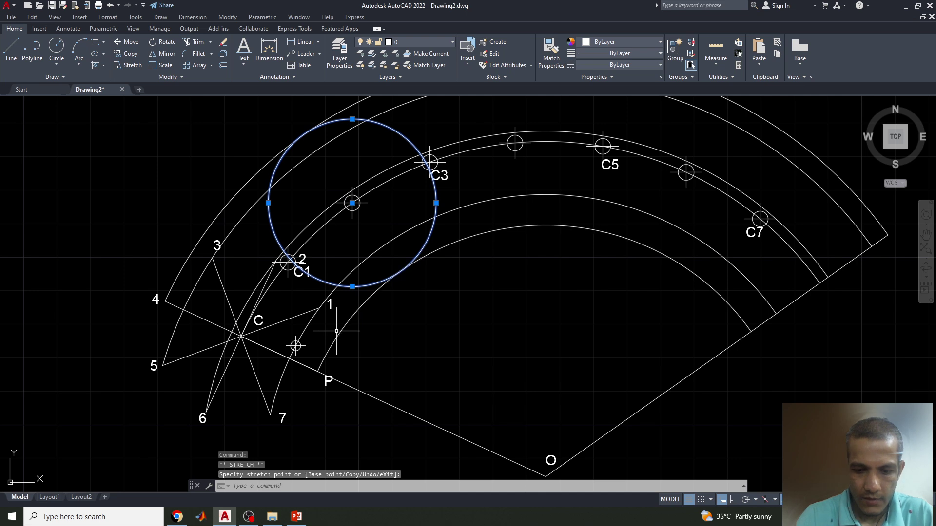
{"action": "type", "text": "po"}
{"action": "key", "text": "Return"}
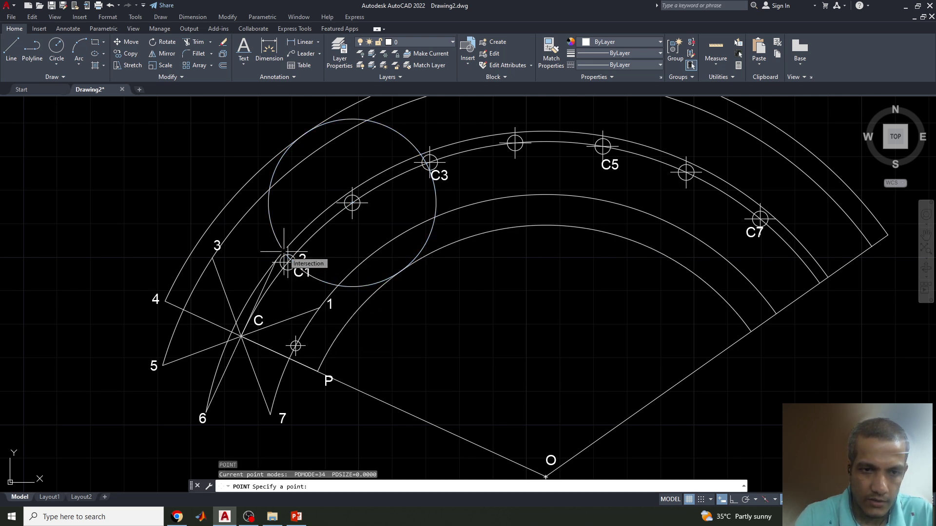
{"action": "left_click", "coordinate": [284, 252]}
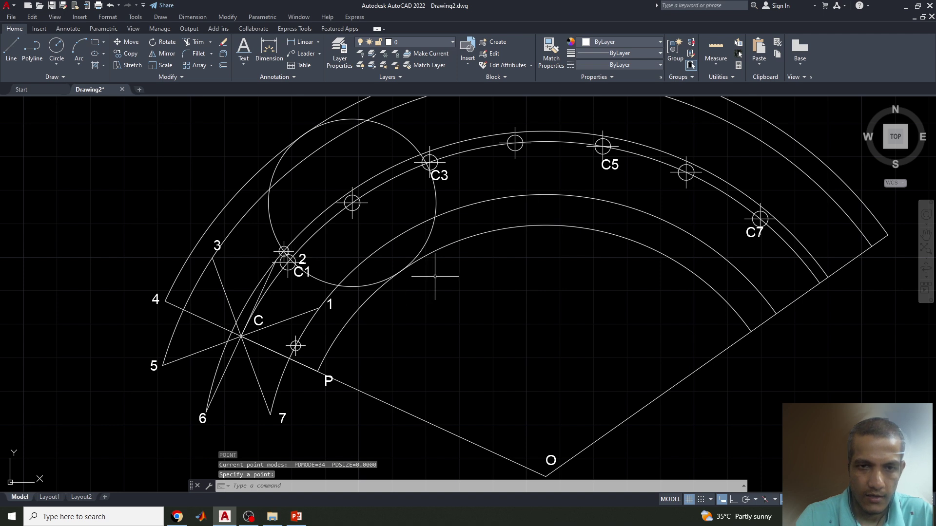
- Move the generating circle to C3 and place a point where it crosses the arc through 3 and 5 on the C1 side
{"action": "left_click", "coordinate": [435, 204]}
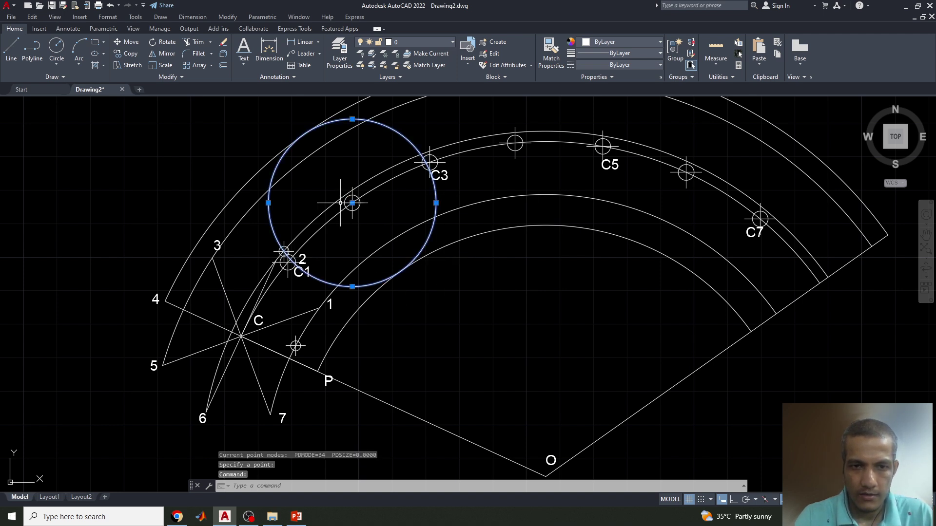
{"action": "left_click", "coordinate": [352, 203]}
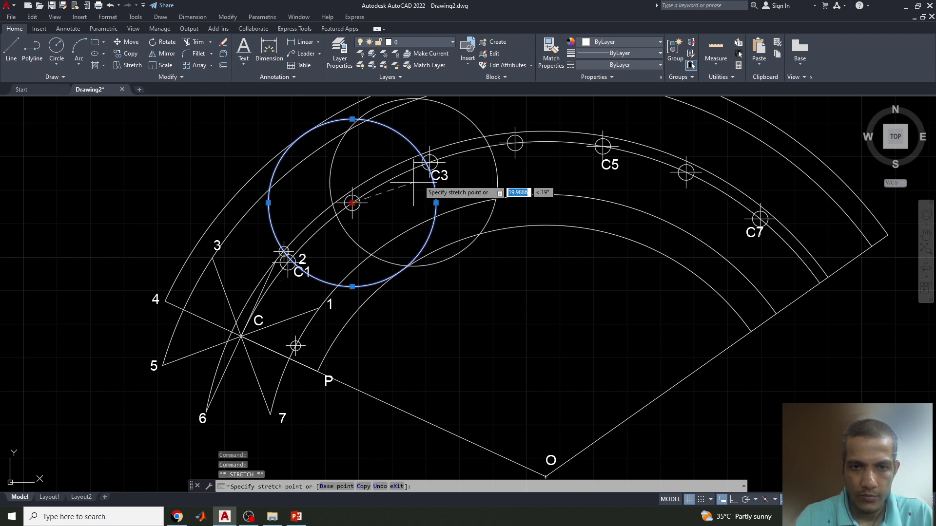
{"action": "left_click", "coordinate": [430, 162]}
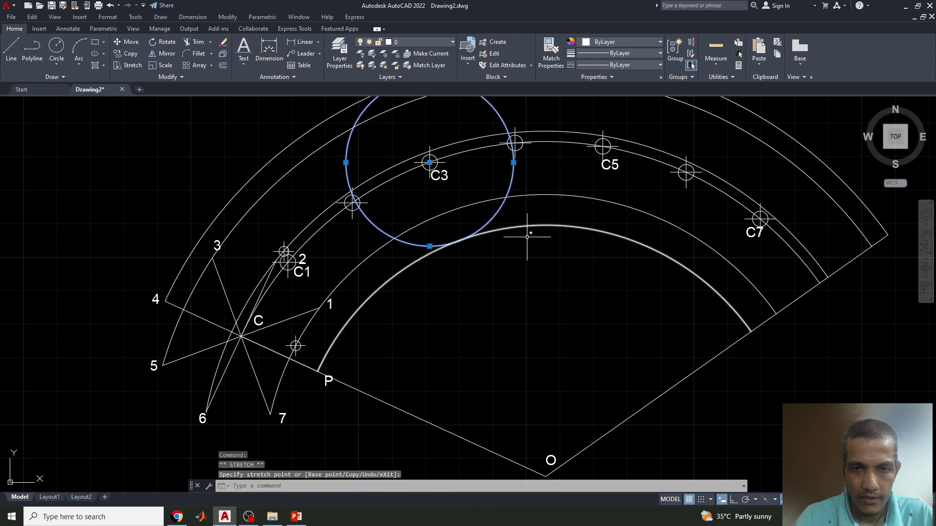
{"action": "middle_click_drag", "start_coordinate": [527, 237], "coordinate": [509, 290]}
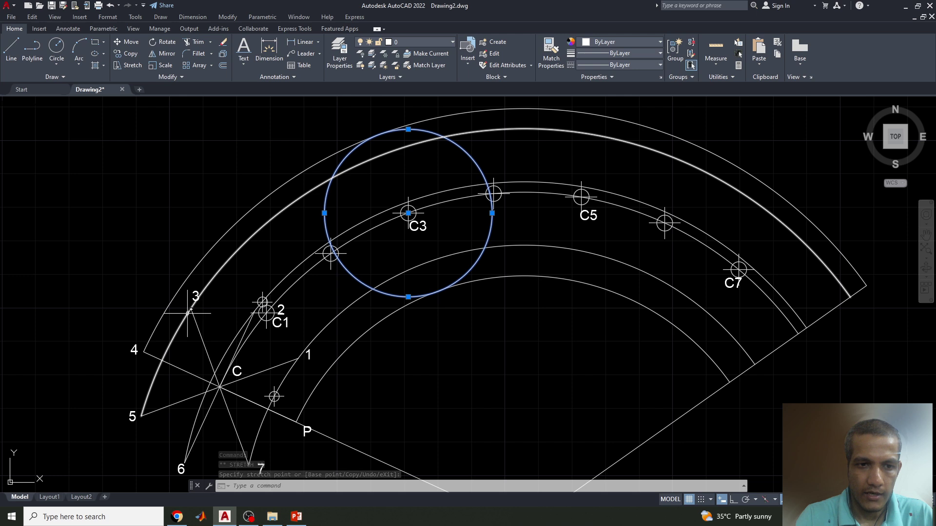
{"action": "type", "text": "po"}
{"action": "key", "text": "Return"}
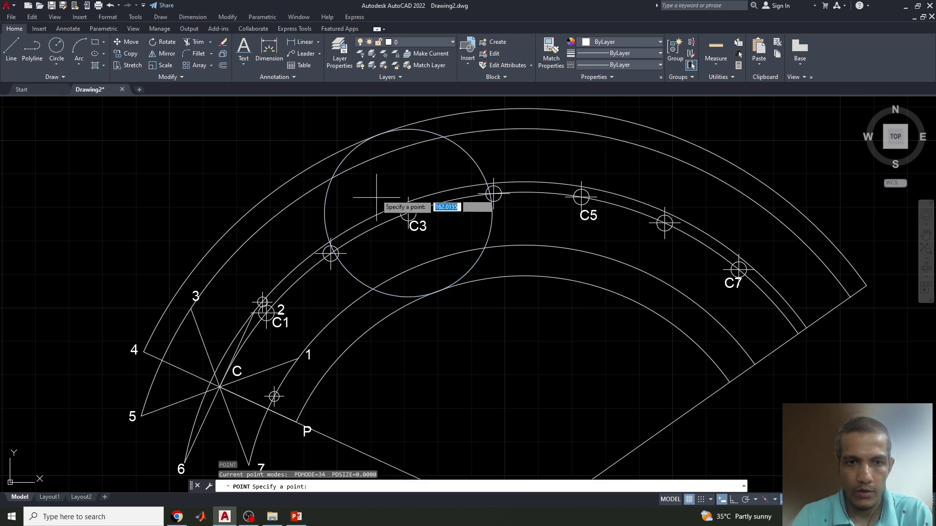
{"action": "left_click", "coordinate": [332, 178]}
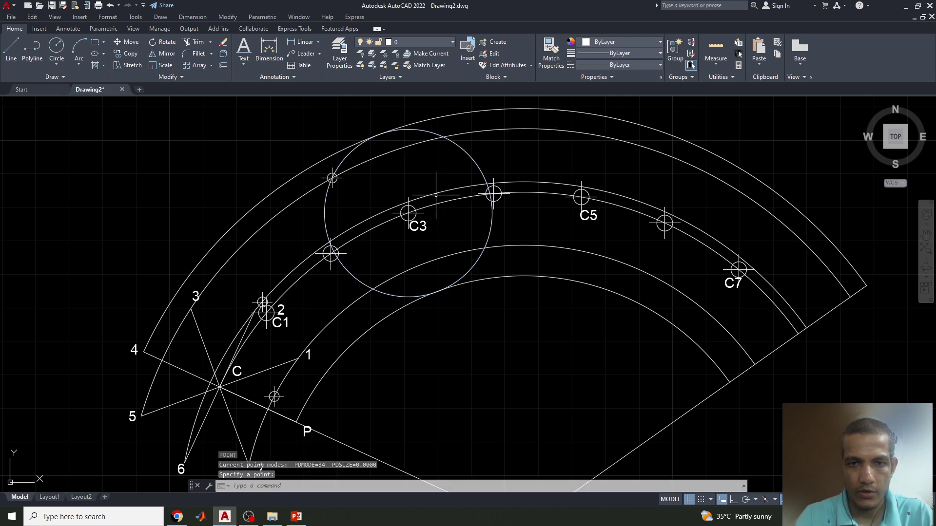
- Move the generating circle to the division point between C3 and C5, and place a point where it meets the outermost arc through 4
{"action": "left_click", "coordinate": [481, 170]}
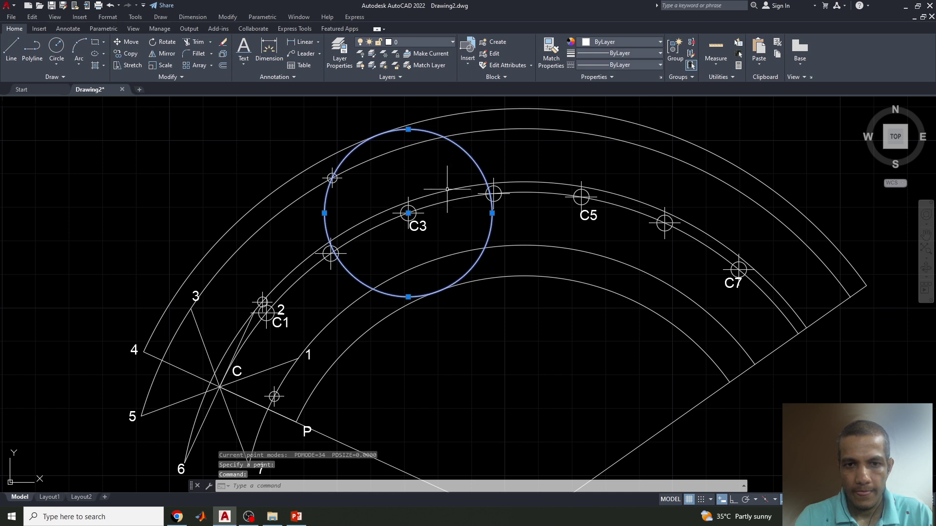
{"action": "left_click", "coordinate": [407, 213]}
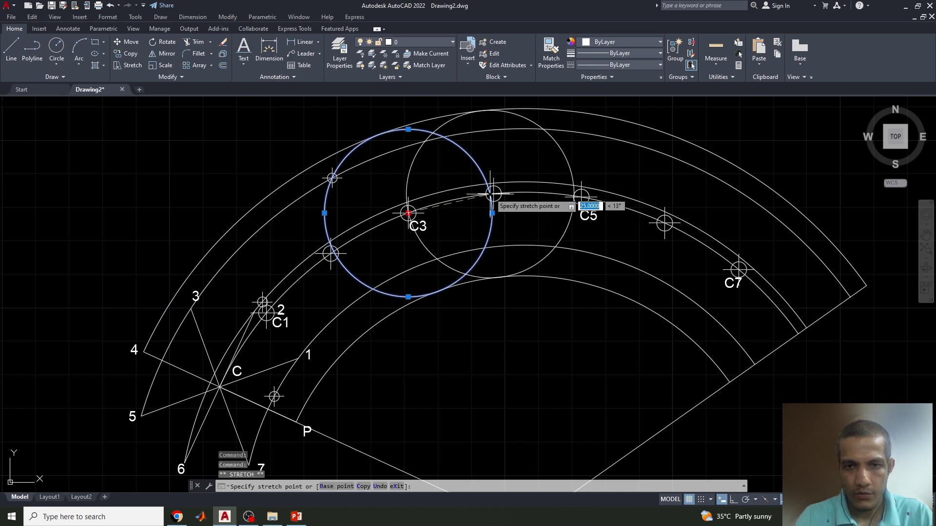
{"action": "left_click", "coordinate": [492, 193]}
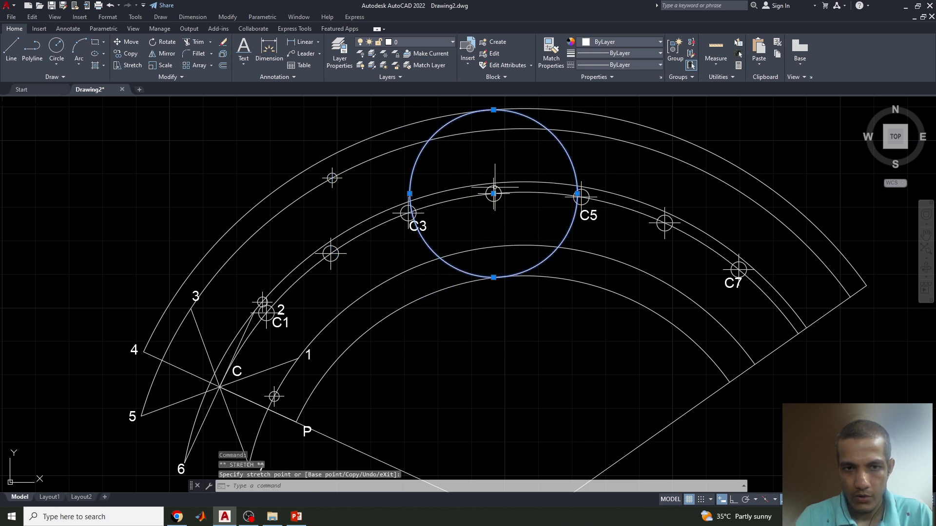
{"action": "type", "text": "po"}
{"action": "key", "text": "Return"}
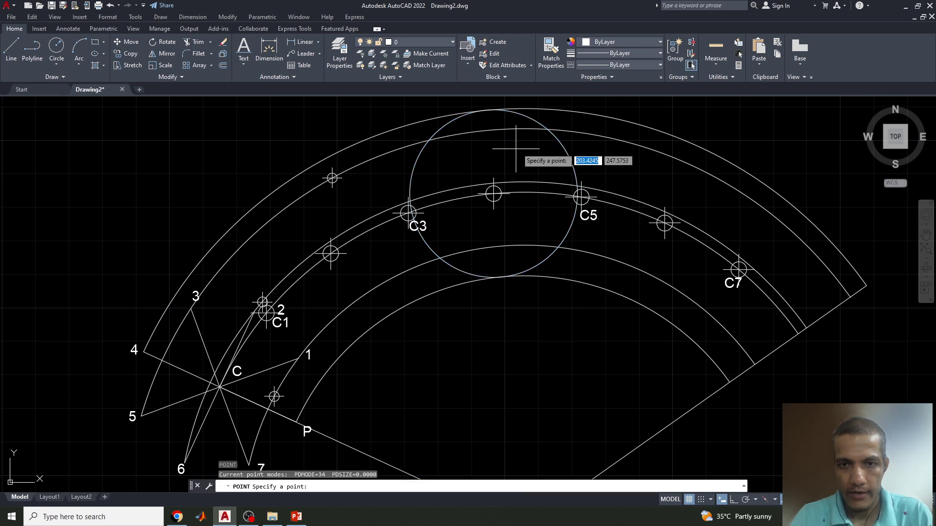
{"action": "left_click", "coordinate": [485, 111]}
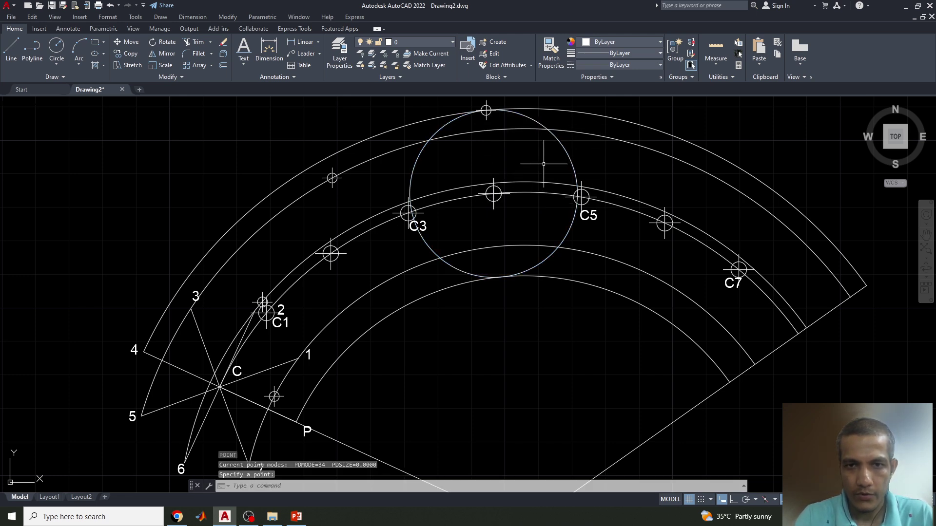
- Move the generating circle to C5 and place a point where it crosses the arc through 3 and 5 on the C7 side
{"action": "left_click", "coordinate": [570, 159]}
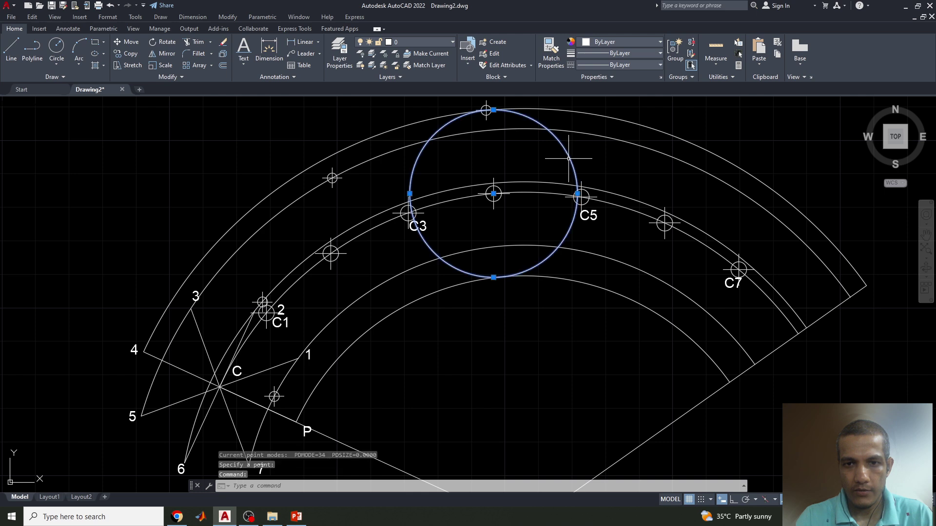
{"action": "left_click", "coordinate": [494, 193]}
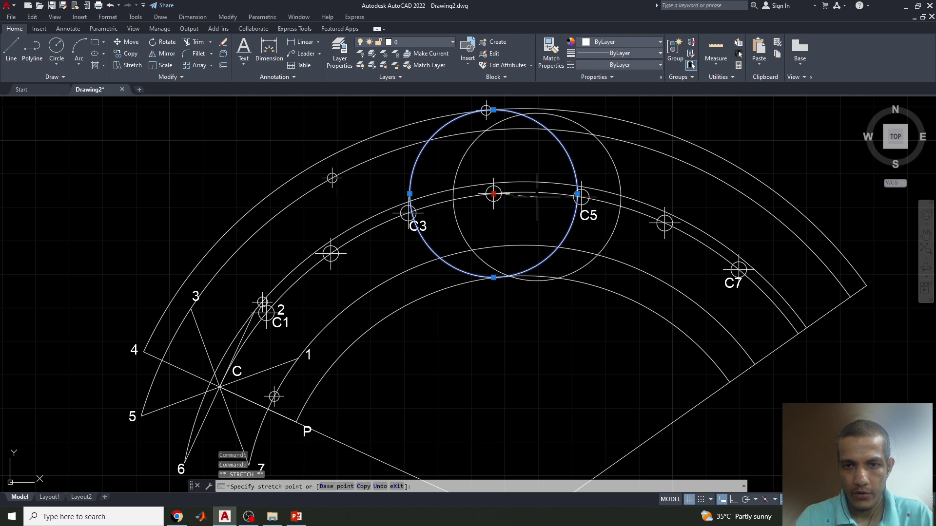
{"action": "left_click", "coordinate": [581, 197]}
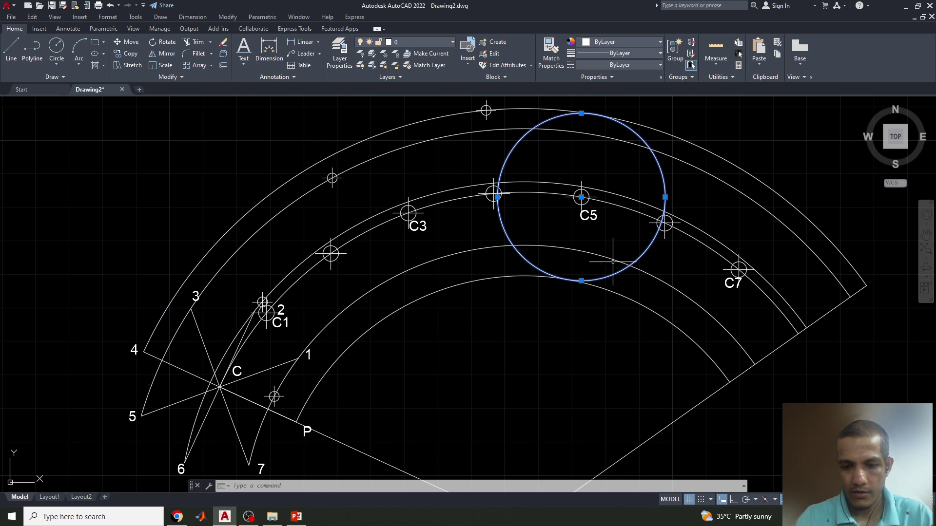
{"action": "type", "text": "po"}
{"action": "key", "text": "Return"}
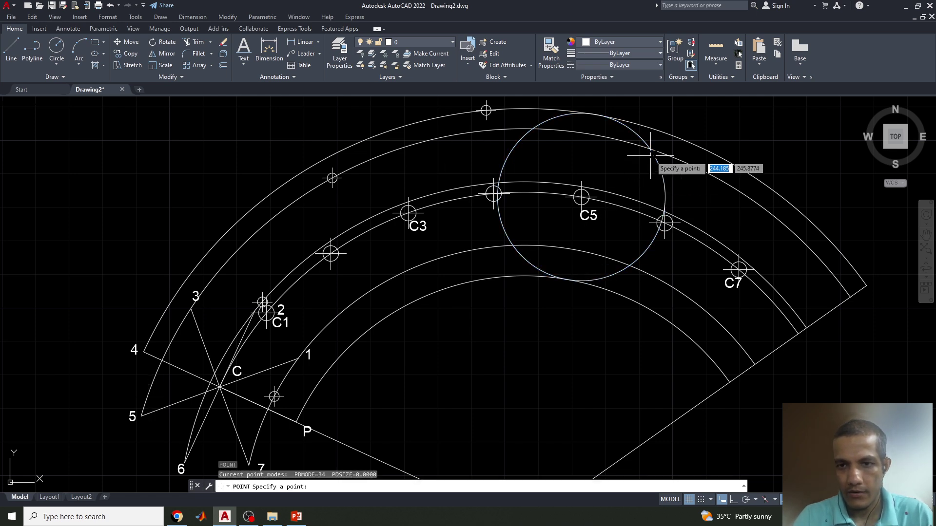
{"action": "left_click", "coordinate": [649, 149]}
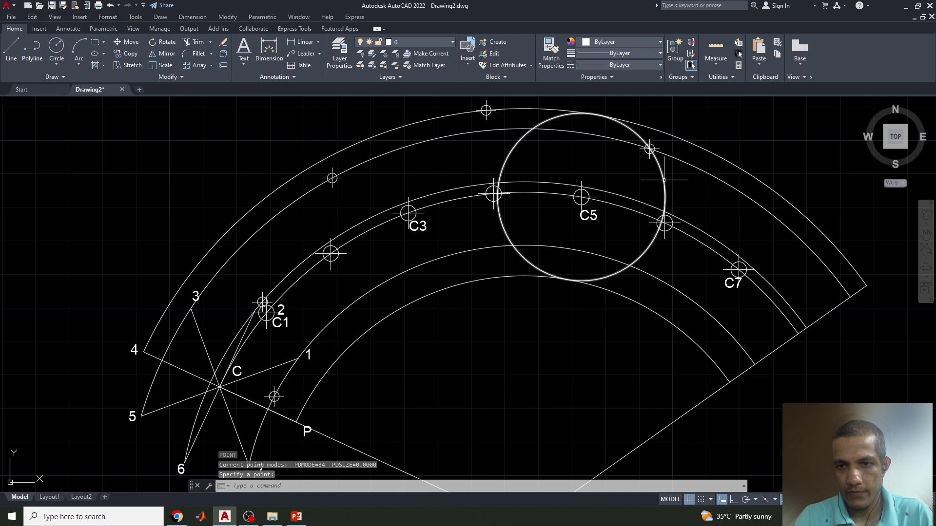
- Move the generating circle to the division point between C5 and C7, and place a point where it crosses the arc through 2 and 6 near C7
{"action": "left_click", "coordinate": [664, 183]}
{"action": "left_click", "coordinate": [580, 197]}
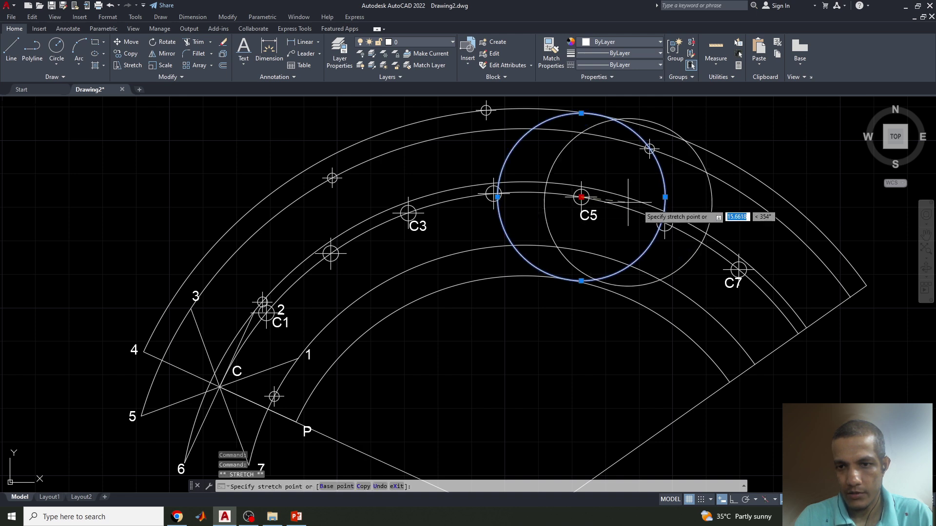
{"action": "left_click", "coordinate": [664, 223]}
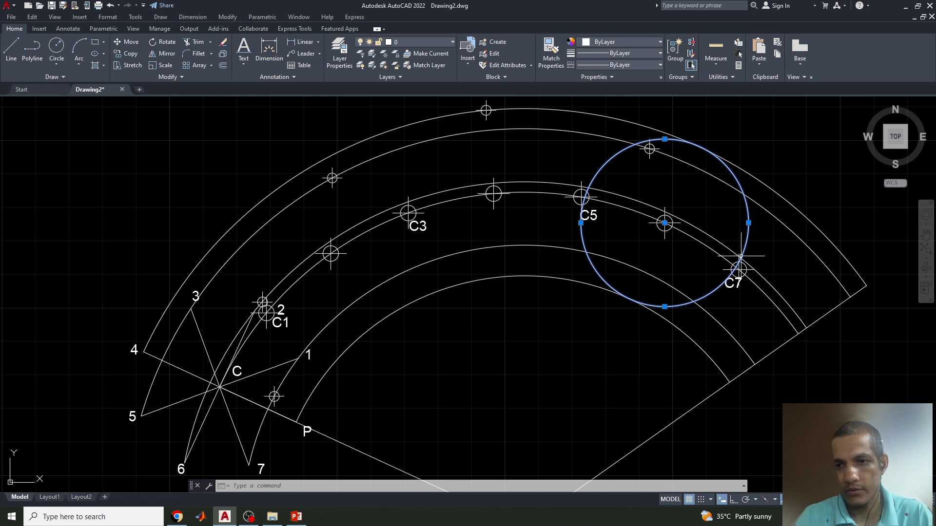
{"action": "type", "text": "po"}
{"action": "key", "text": "Return"}
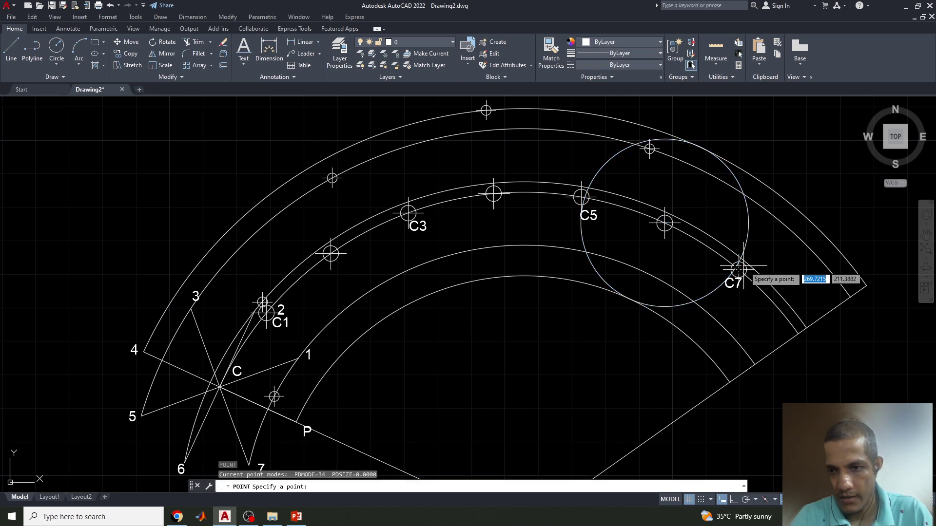
{"action": "left_click", "coordinate": [741, 258]}
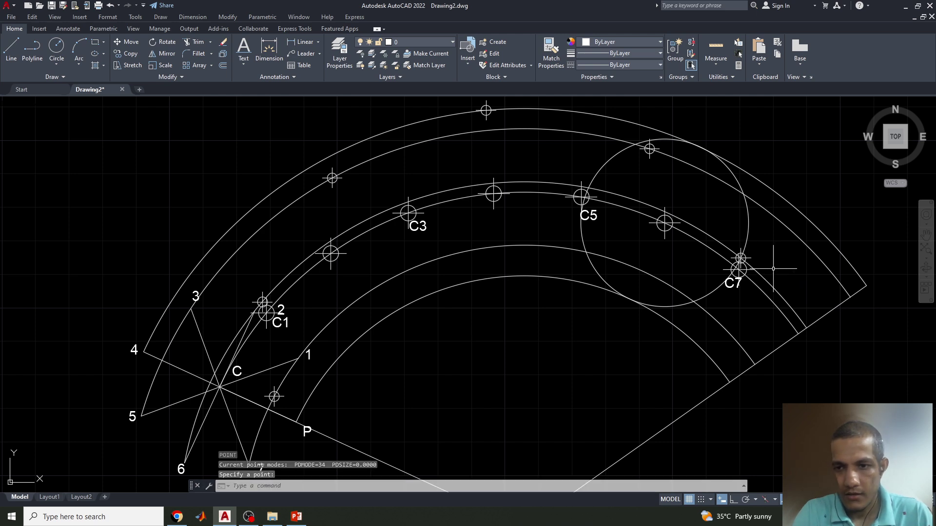
- Move the generating circle to C7 and place a point where it crosses the arc through 1 and 7 near the far radial line
{"action": "key", "text": "Escape"}
{"action": "left_click", "coordinate": [746, 219]}
{"action": "left_click", "coordinate": [664, 223]}
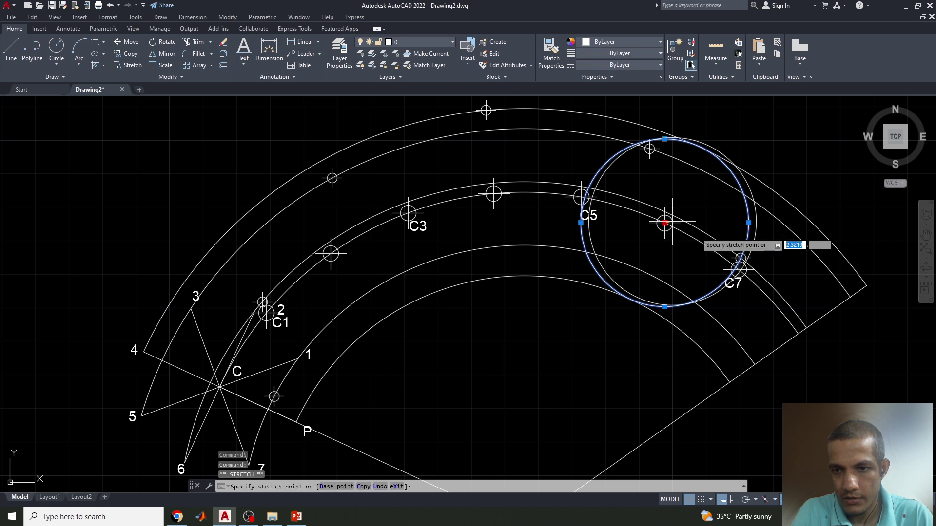
{"action": "left_click", "coordinate": [738, 270]}
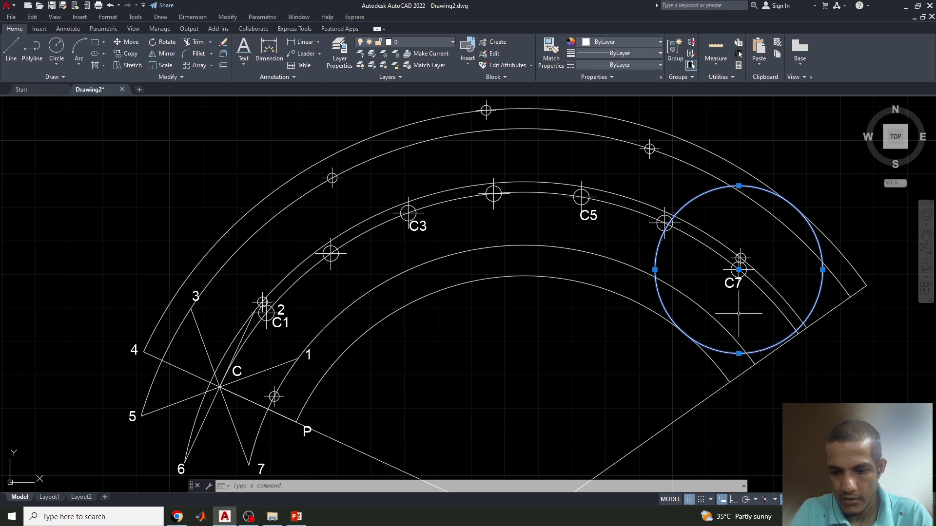
{"action": "key", "text": "Return"}
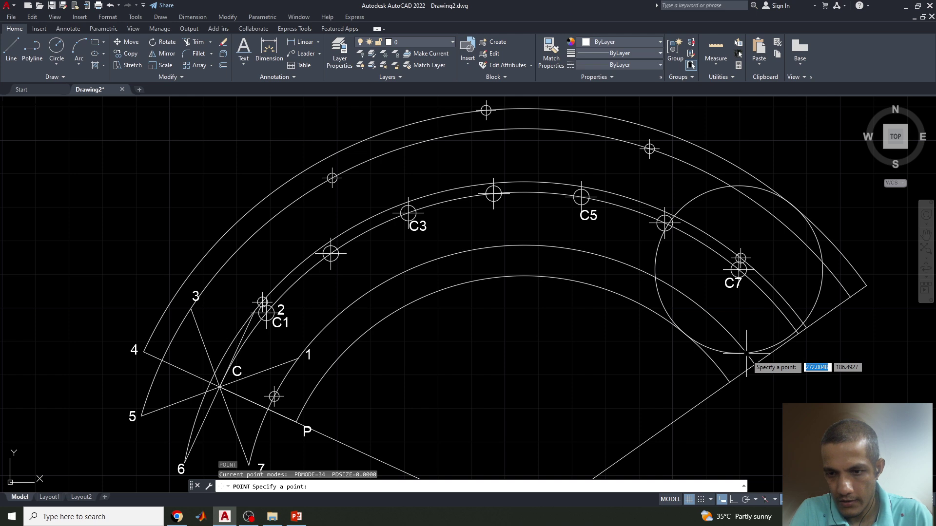
{"action": "left_click", "coordinate": [747, 353]}
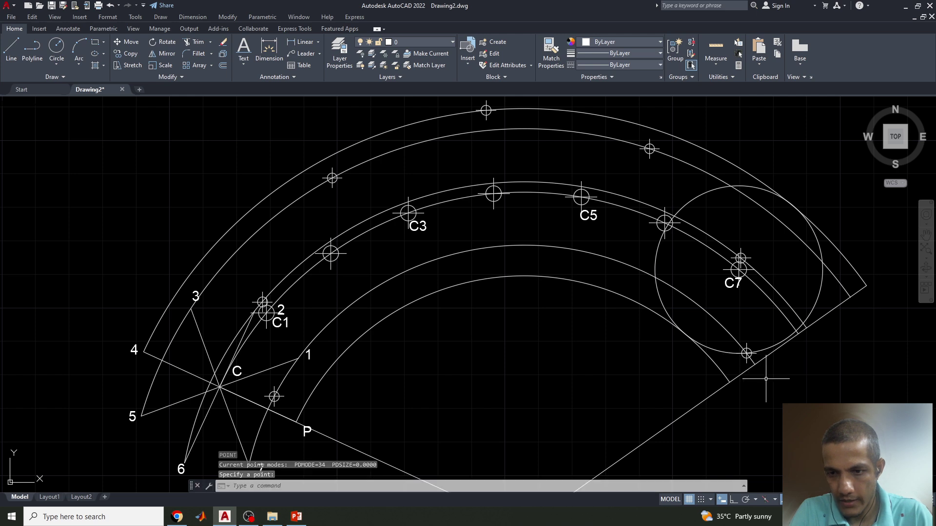
- Place a point at the directing arc's end opposite P, and move the generating circle to the centre arc's endpoint on that radial line
{"action": "key", "text": "Return"}
{"action": "left_click", "coordinate": [729, 383]}
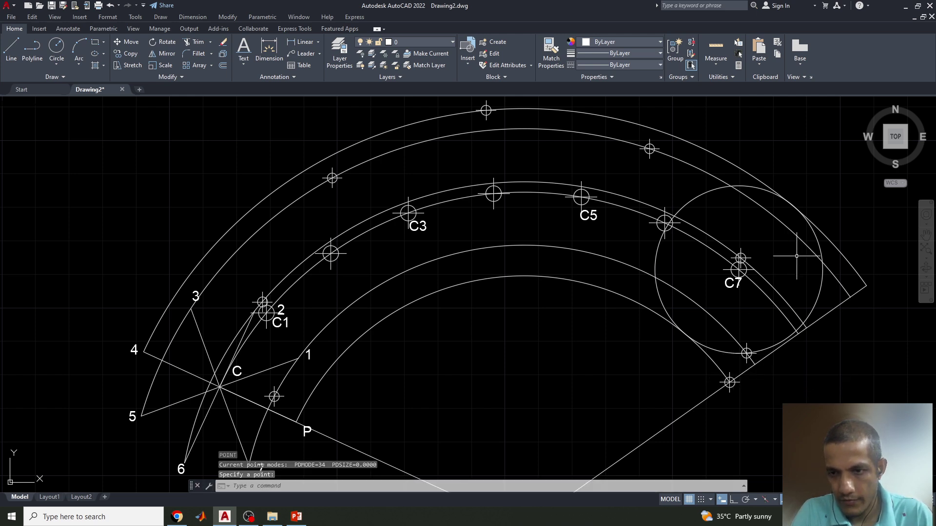
{"action": "left_click", "coordinate": [820, 282]}
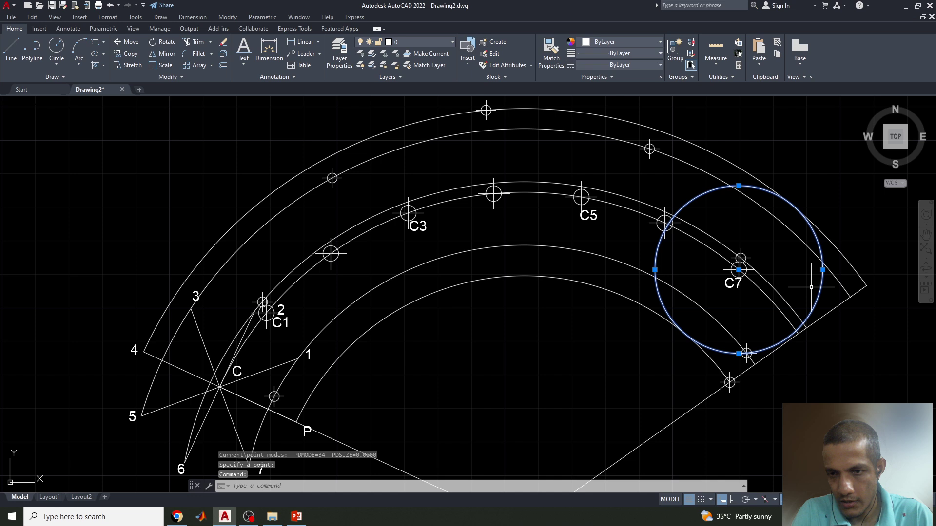
{"action": "left_click", "coordinate": [739, 270]}
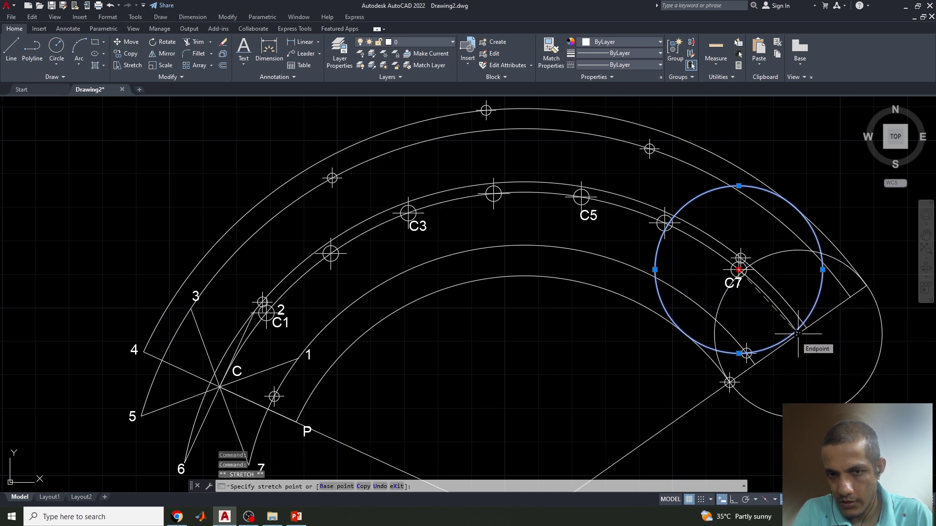
{"action": "left_click", "coordinate": [797, 333]}
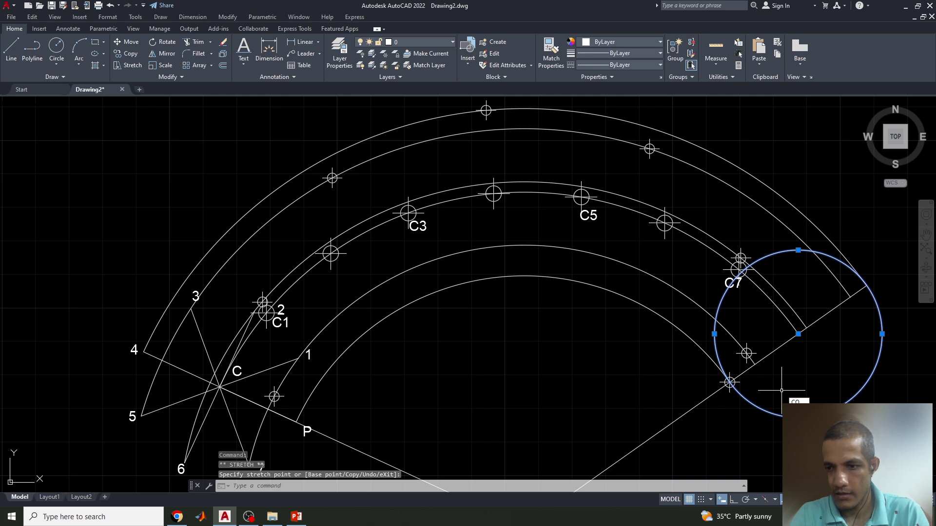
- Copy the generating circle from its centre on the far radial line to the original centre C
{"action": "key", "text": "Return"}
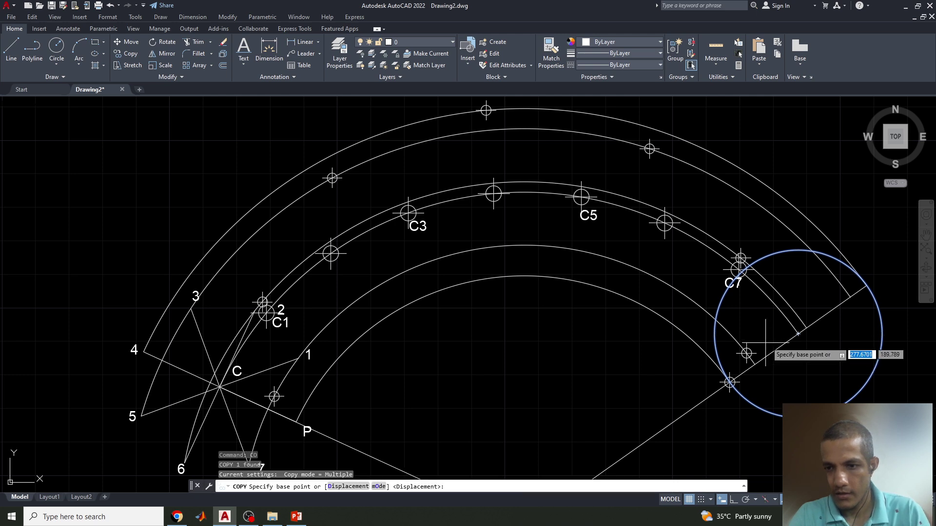
{"action": "left_click", "coordinate": [798, 334]}
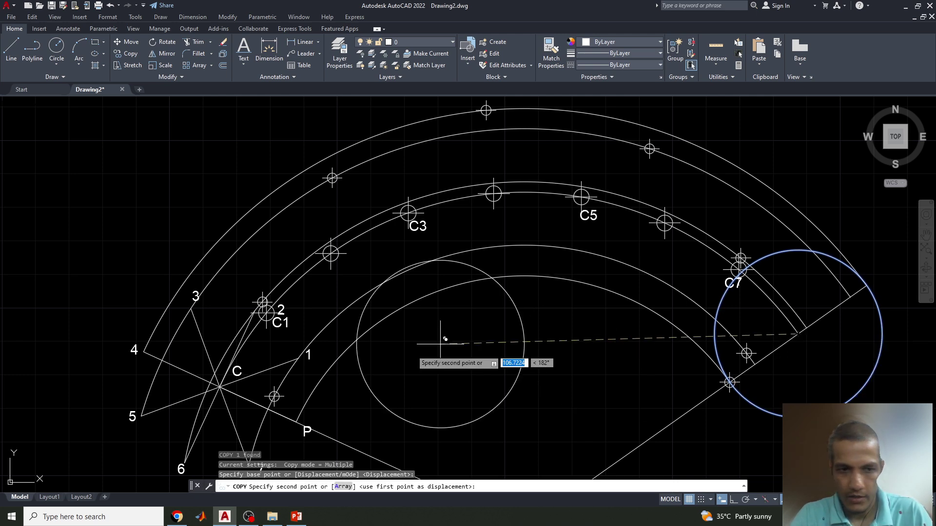
{"action": "left_click", "coordinate": [220, 387]}
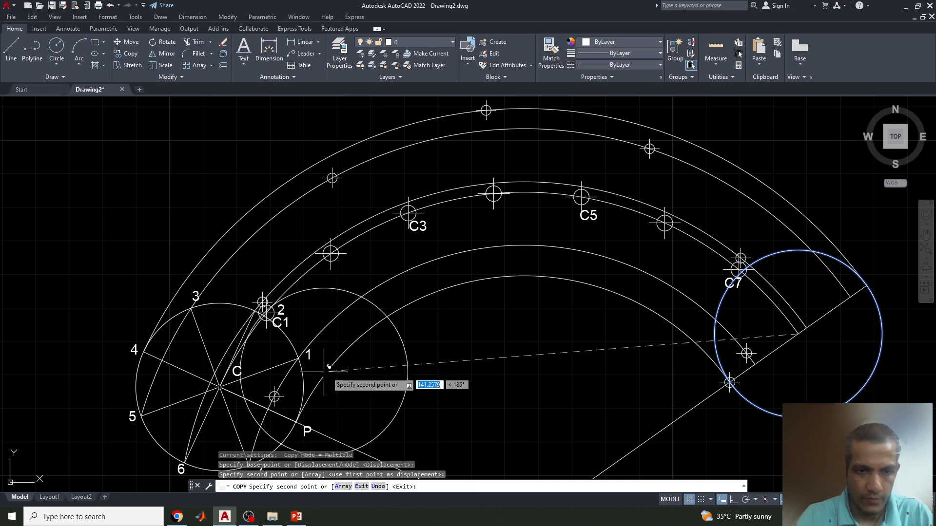
{"action": "key", "text": "Return"}
- Place a point at P, where the generating circle meets the directing arc
{"action": "scroll", "coordinate": [522, 377], "scroll_direction": "down", "scroll_amount": 2}
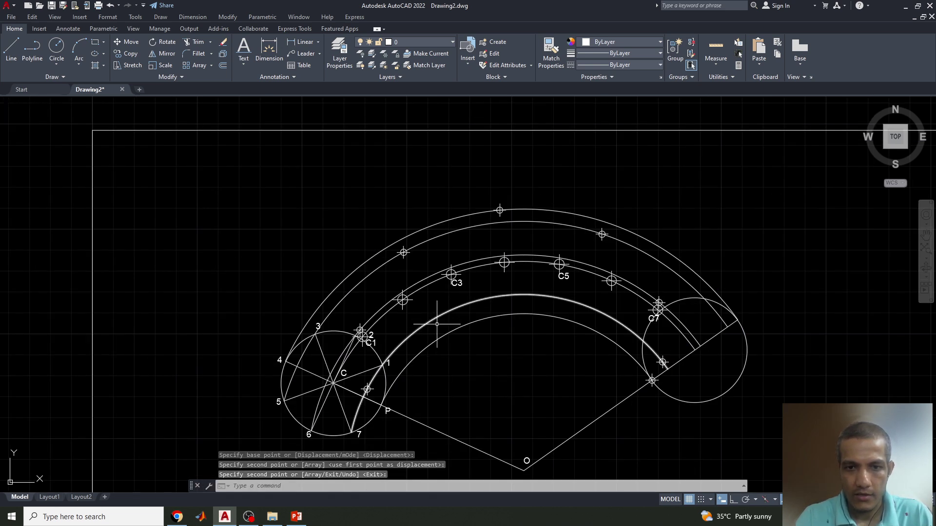
{"action": "middle_click_drag", "start_coordinate": [463, 368], "coordinate": [421, 315]}
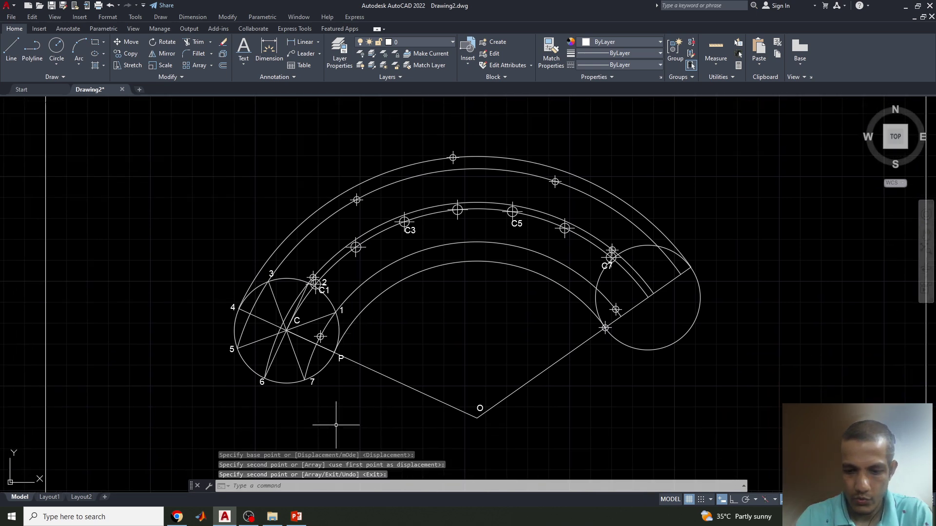
{"action": "type", "text": "po"}
{"action": "key", "text": "Return"}
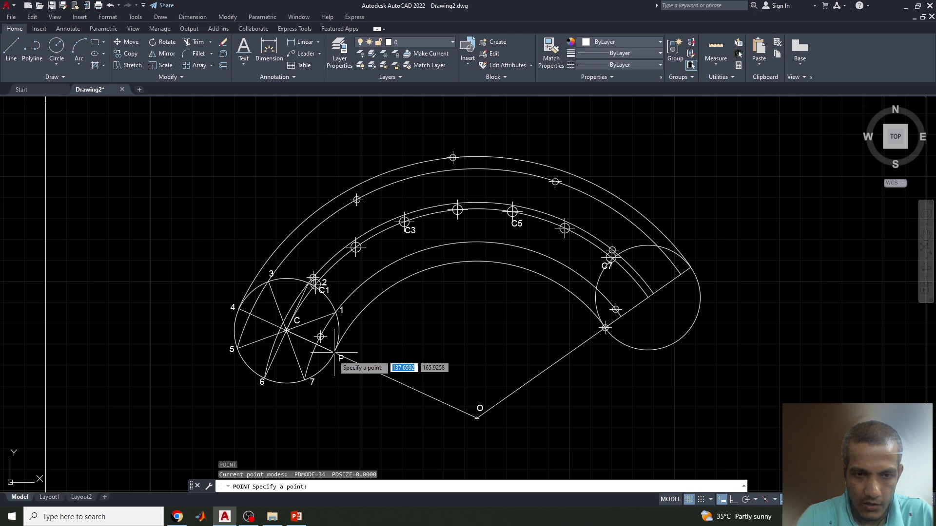
- Set the current object colour to Red and the current lineweight to 0.30 mm
{"action": "left_click", "coordinate": [621, 42]}
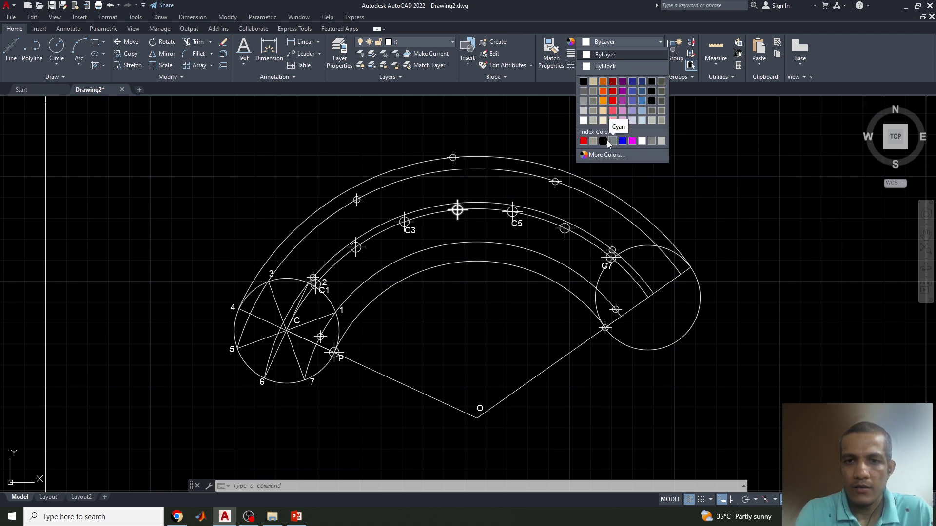
{"action": "left_click", "coordinate": [583, 141]}
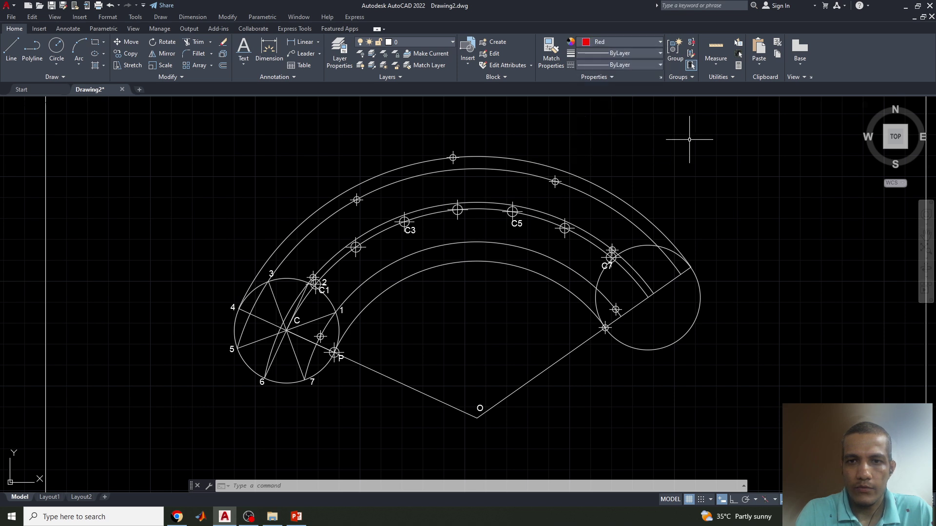
{"action": "left_click", "coordinate": [643, 62]}
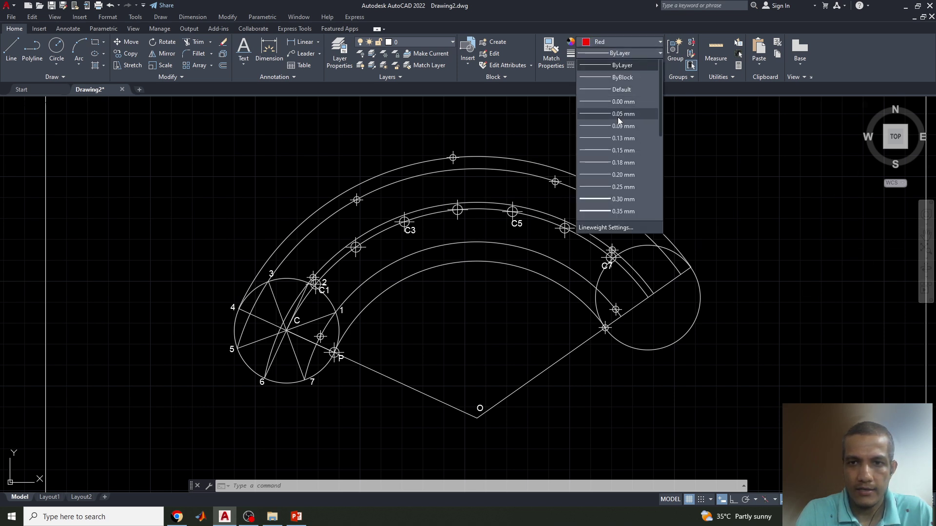
{"action": "left_click", "coordinate": [605, 199]}
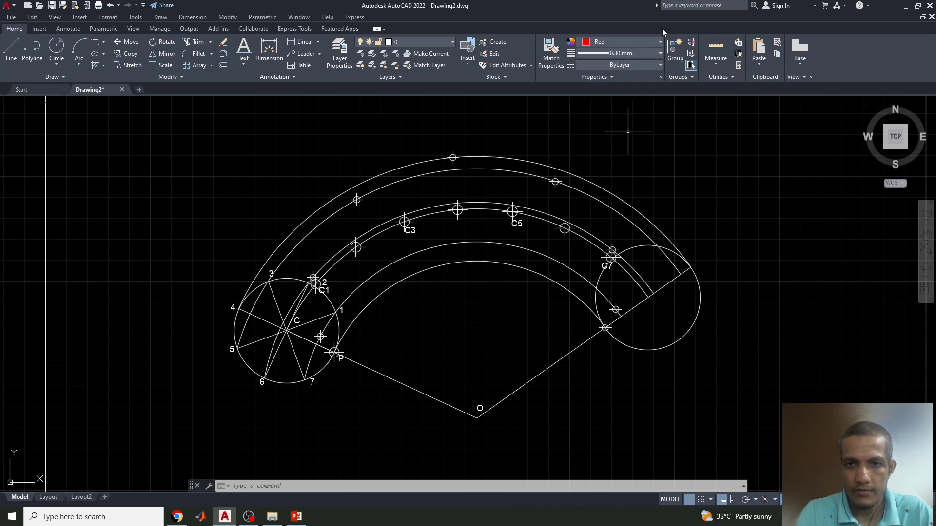
{"action": "left_click", "coordinate": [651, 55]}
{"action": "scroll", "coordinate": [633, 175], "scroll_direction": "down", "scroll_amount": 3}
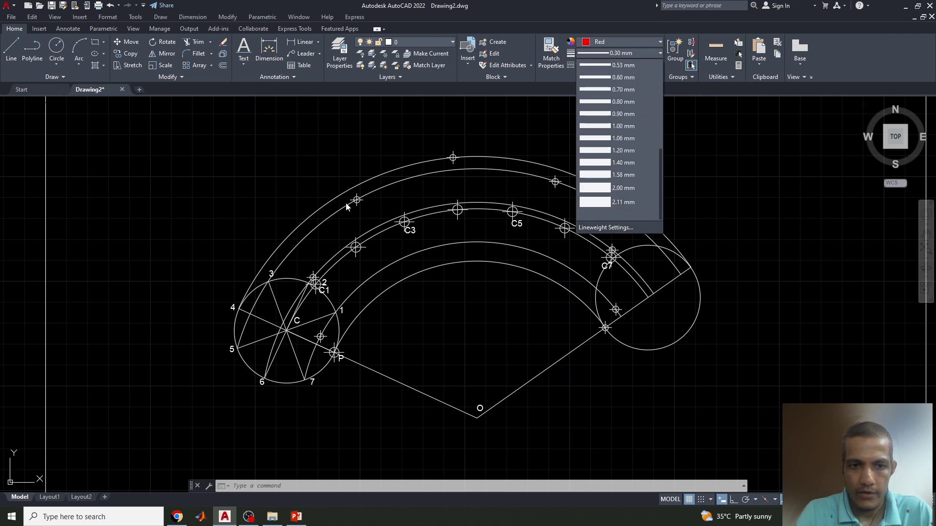
- Start a fit-point spline at P and run it through the first two curve points, up to the one beside C1
{"action": "left_click", "coordinate": [52, 78]}
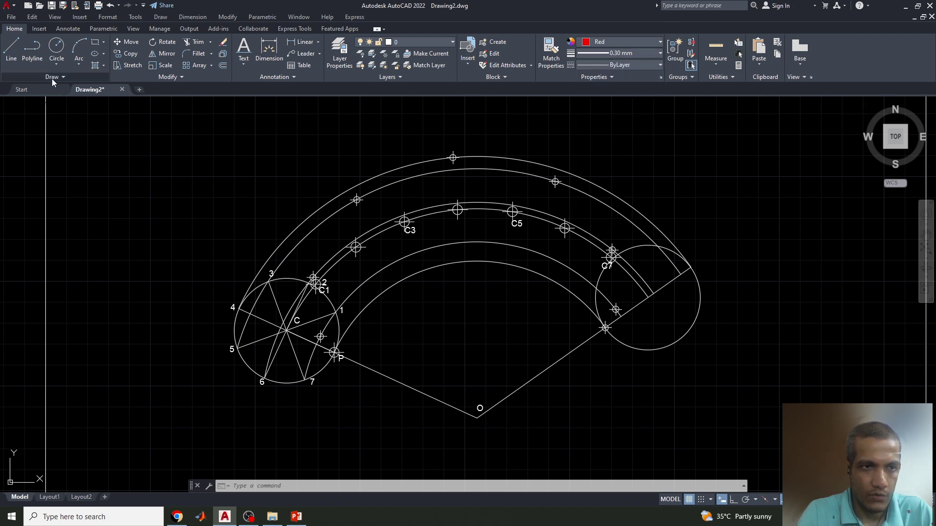
{"action": "left_click", "coordinate": [26, 77]}
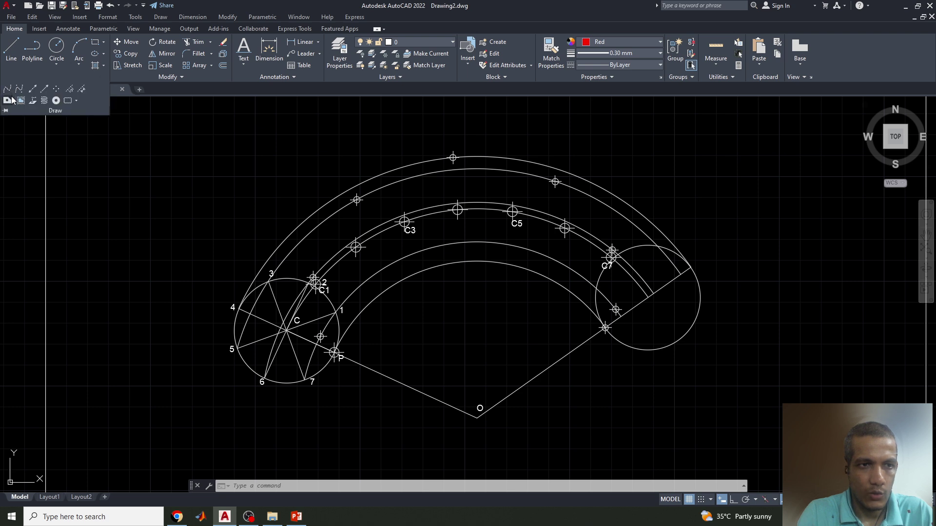
{"action": "left_click", "coordinate": [8, 93]}
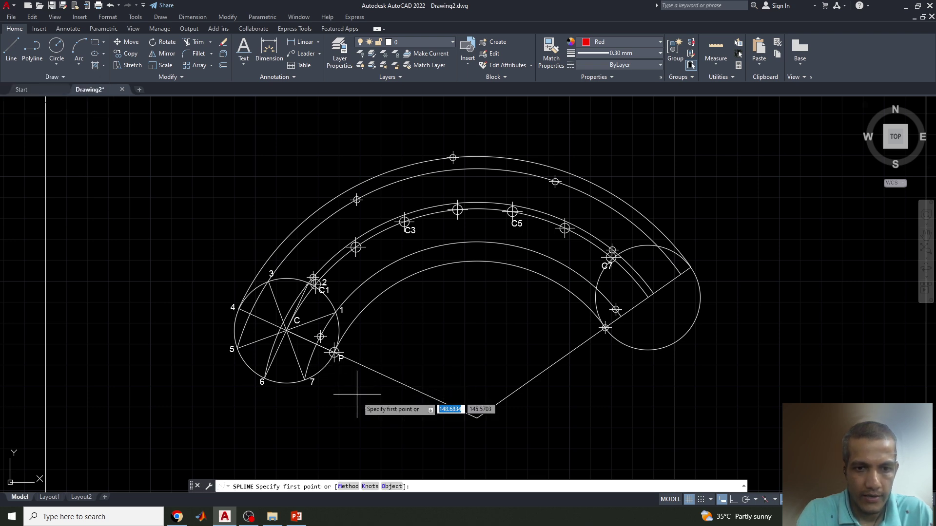
{"action": "scroll", "coordinate": [352, 383], "scroll_direction": "up", "scroll_amount": 2}
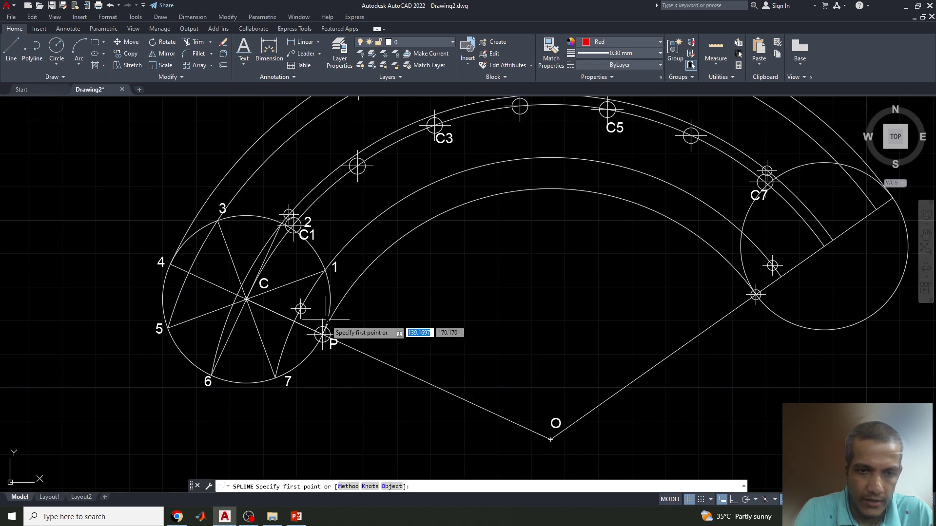
{"action": "scroll", "coordinate": [325, 326], "scroll_direction": "up", "scroll_amount": 2}
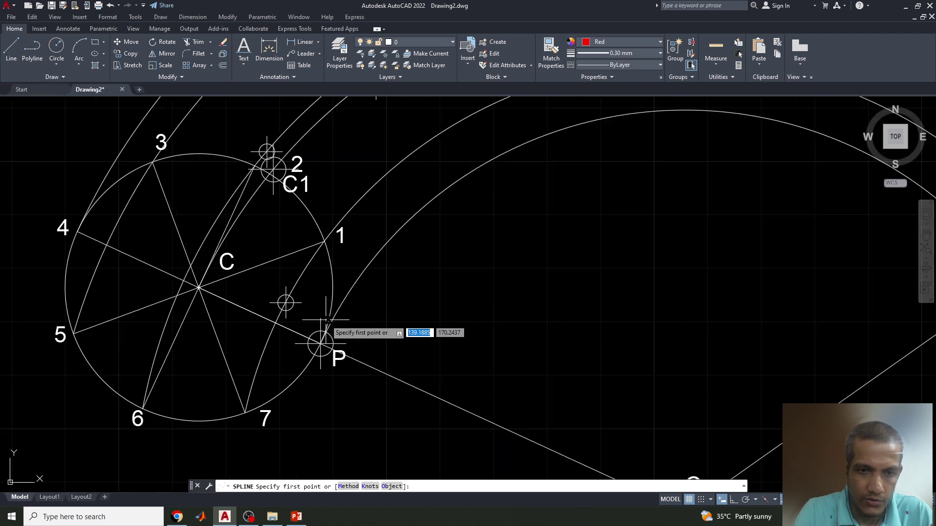
{"action": "left_click", "coordinate": [320, 343]}
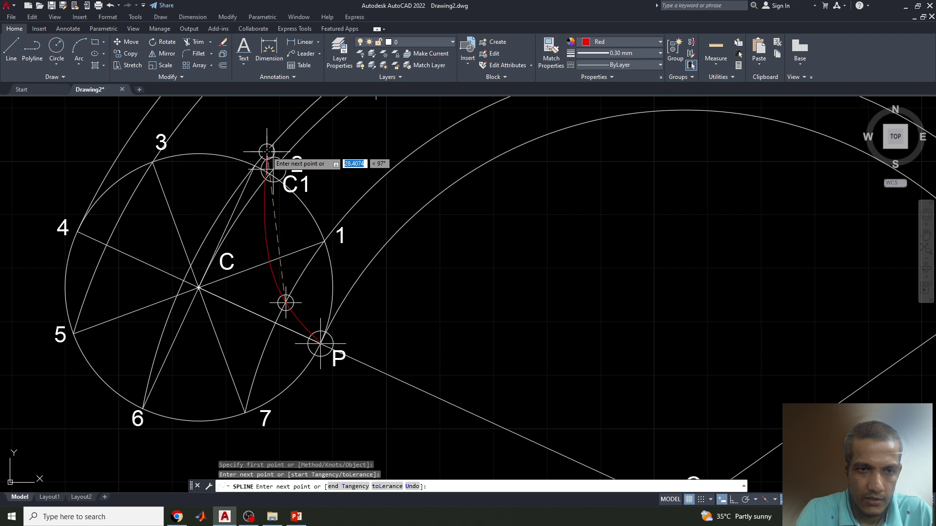
{"action": "left_click", "coordinate": [267, 151]}
- Continue the spline through the curve points on the two outer arcs and on to the curve point beside C7
{"action": "scroll", "coordinate": [267, 152], "scroll_direction": "down", "scroll_amount": 4}
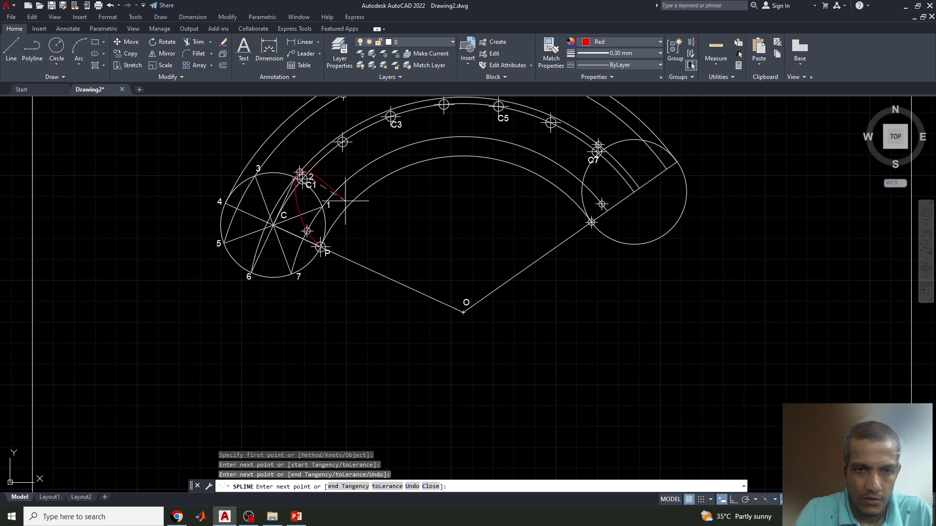
{"action": "middle_click_drag", "start_coordinate": [315, 193], "coordinate": [277, 319]}
{"action": "scroll", "coordinate": [267, 253], "scroll_direction": "up", "scroll_amount": 3}
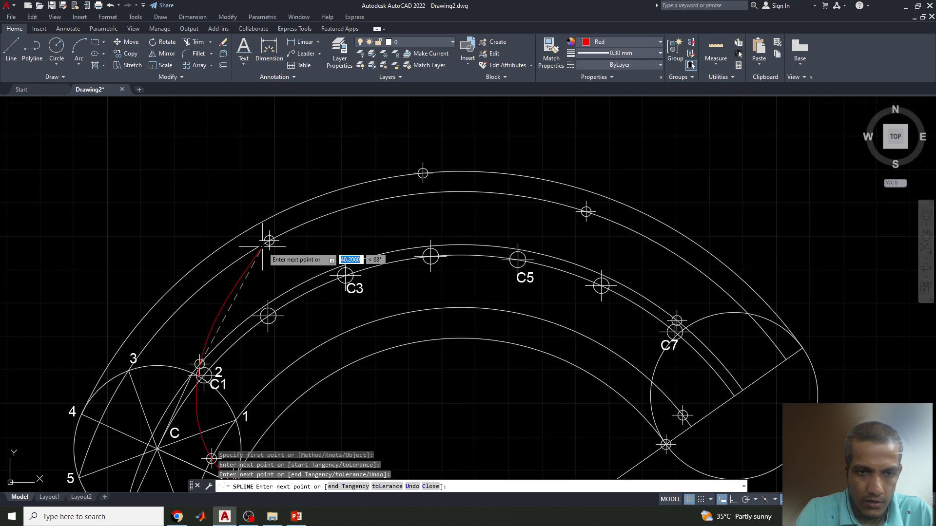
{"action": "left_click", "coordinate": [269, 240]}
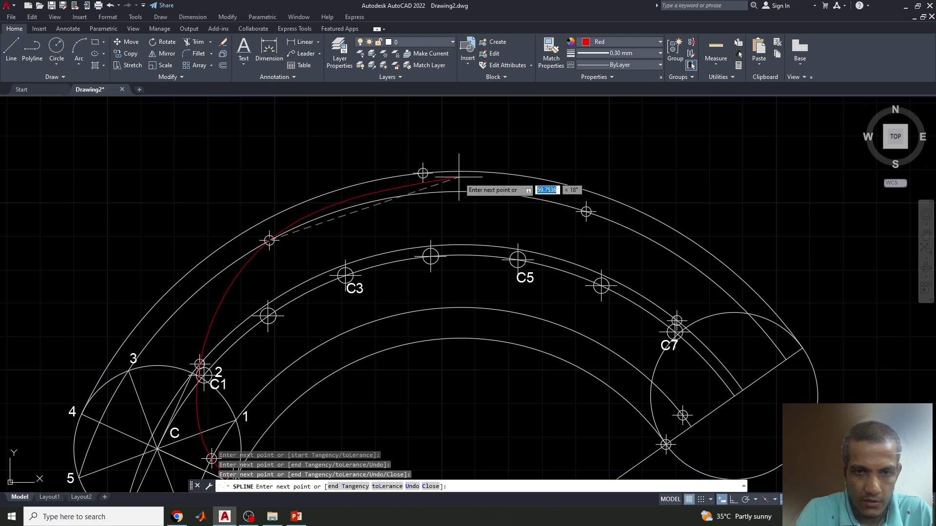
{"action": "left_click", "coordinate": [422, 173]}
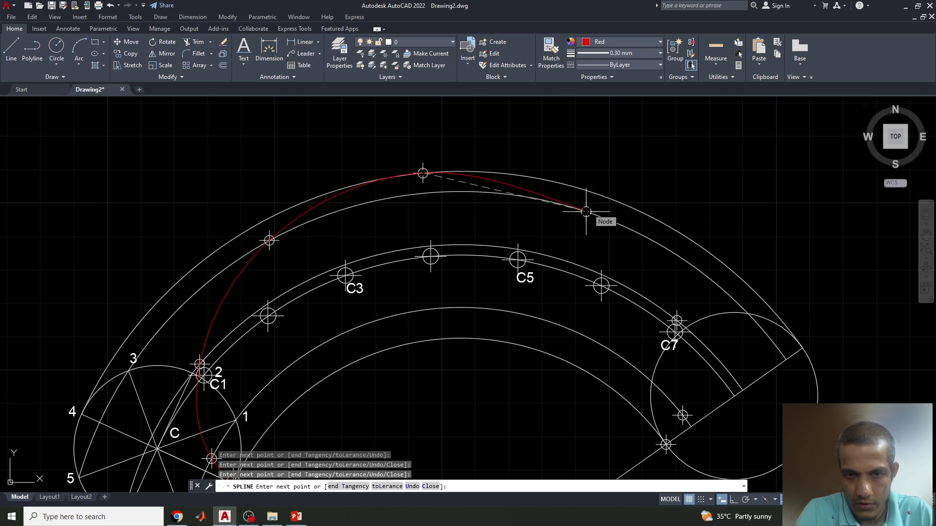
{"action": "left_click", "coordinate": [586, 211]}
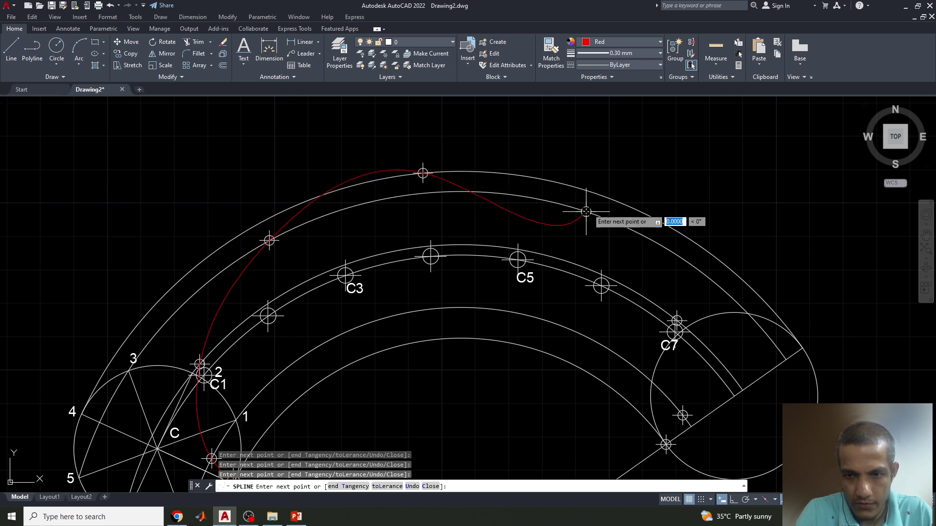
{"action": "left_click", "coordinate": [677, 320]}
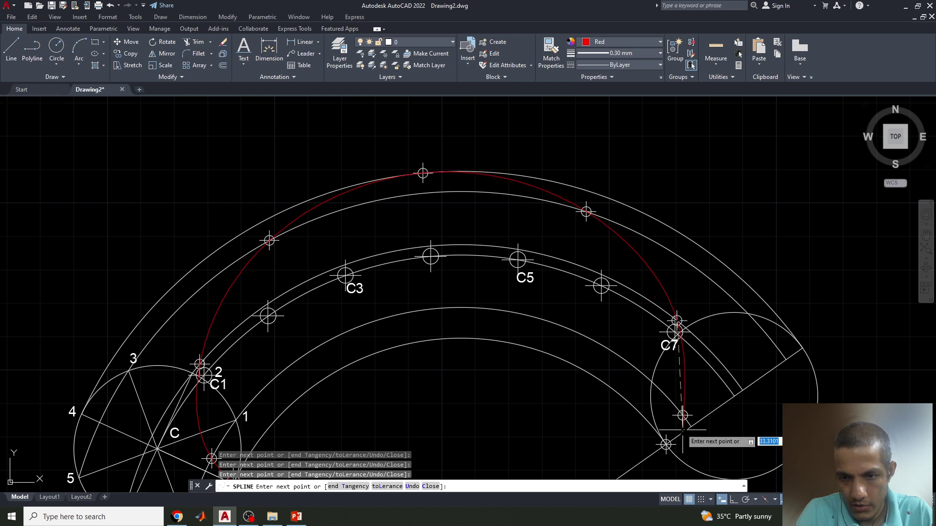
- Extend the spline through the last curve point below C7 and end it at the directing arc's endpoint opposite P
{"action": "scroll", "coordinate": [683, 415], "scroll_direction": "down", "scroll_amount": 3}
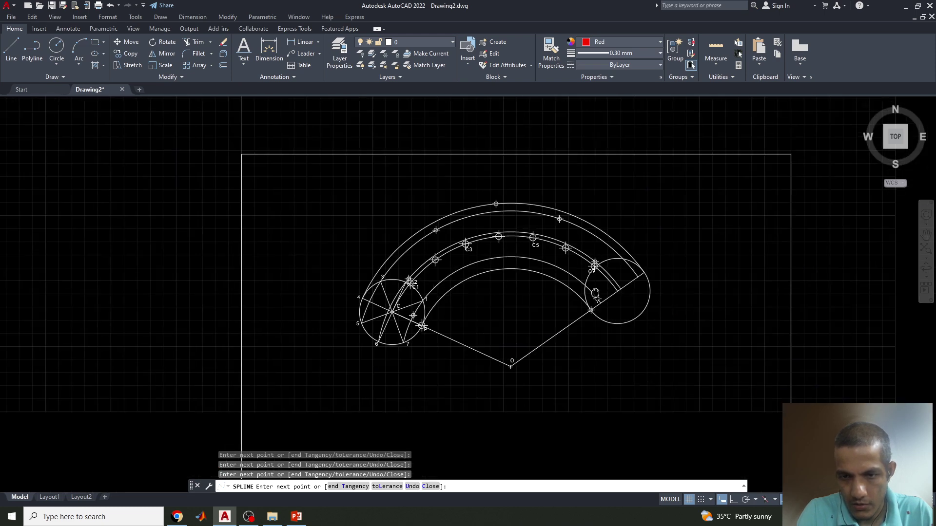
{"action": "scroll", "coordinate": [540, 250], "scroll_direction": "up", "scroll_amount": 5}
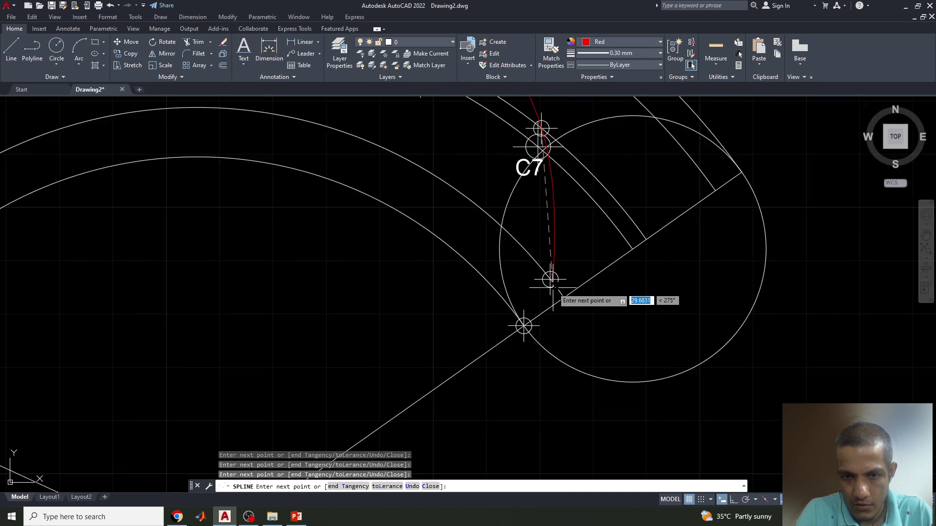
{"action": "left_click", "coordinate": [550, 279]}
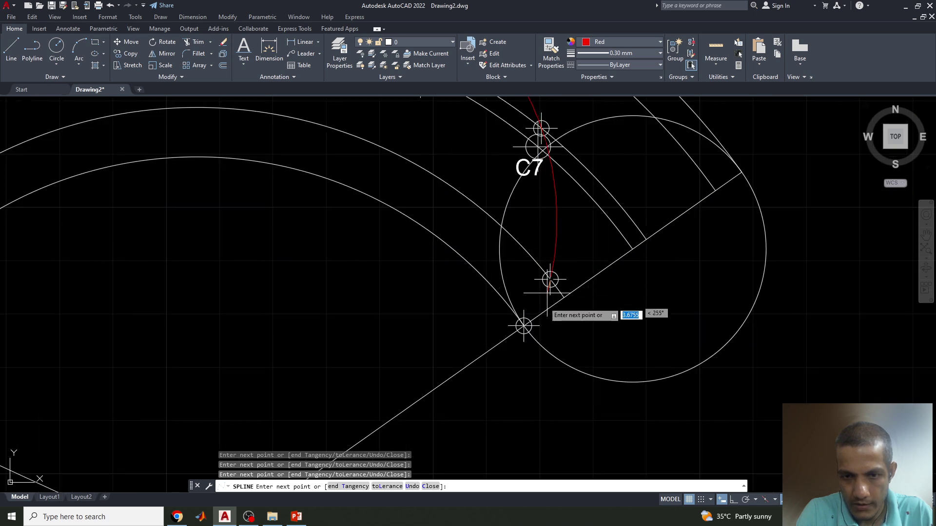
{"action": "left_click", "coordinate": [523, 326]}
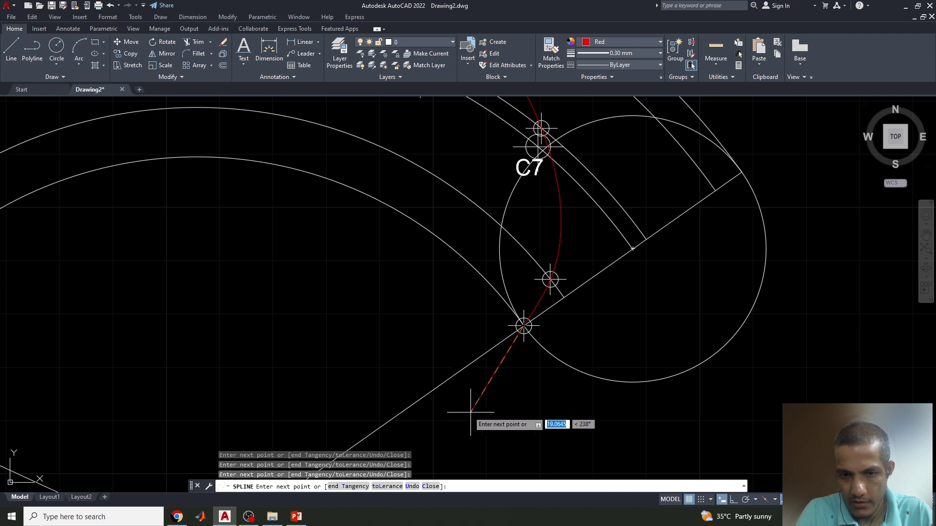
{"action": "key", "text": "Return"}
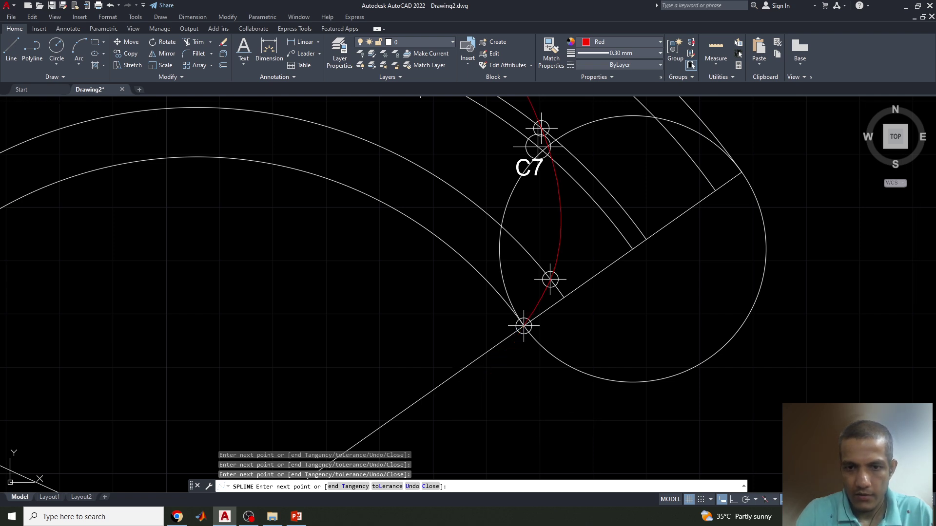
- Select the finished epicycloid spline and set its lineweight to 0.30 mm
{"action": "scroll", "coordinate": [339, 330], "scroll_direction": "down", "scroll_amount": 2}
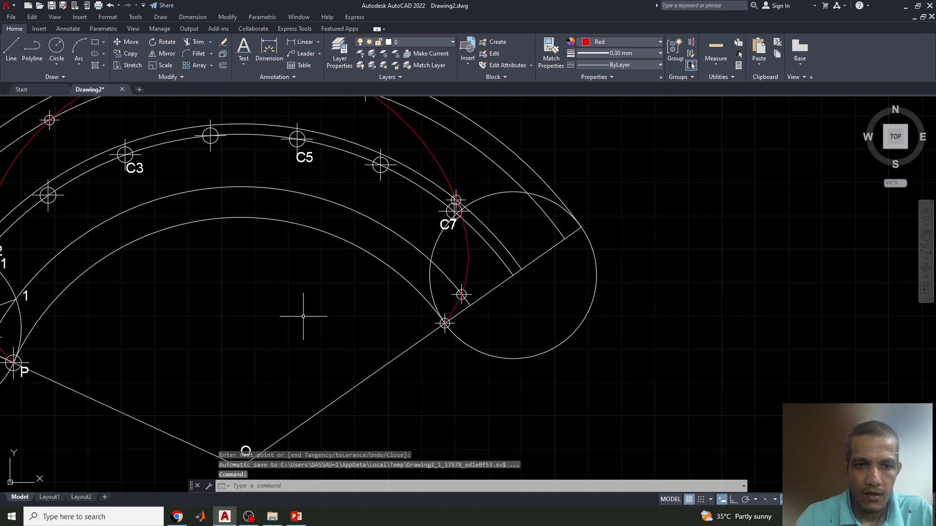
{"action": "scroll", "coordinate": [303, 316], "scroll_direction": "down", "scroll_amount": 2}
{"action": "middle_click_drag", "start_coordinate": [359, 324], "coordinate": [588, 335]}
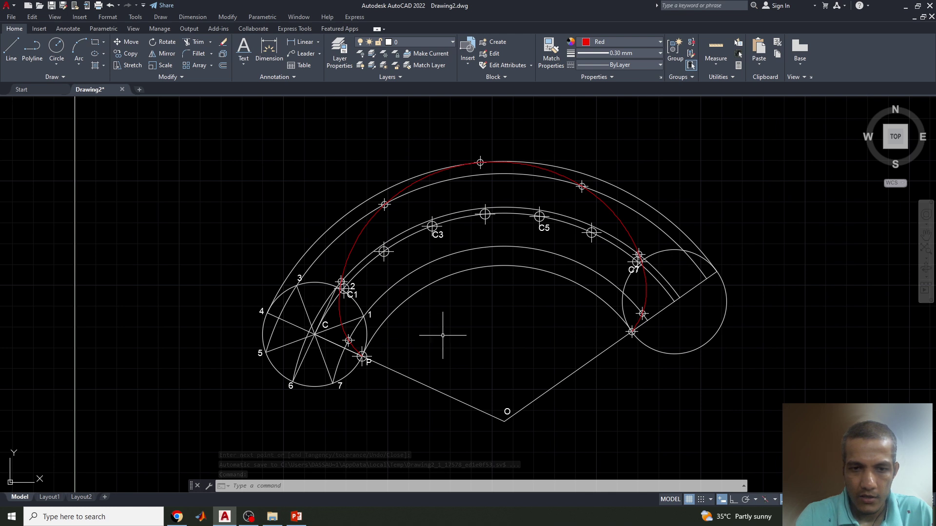
{"action": "scroll", "coordinate": [424, 330], "scroll_direction": "up", "scroll_amount": 2}
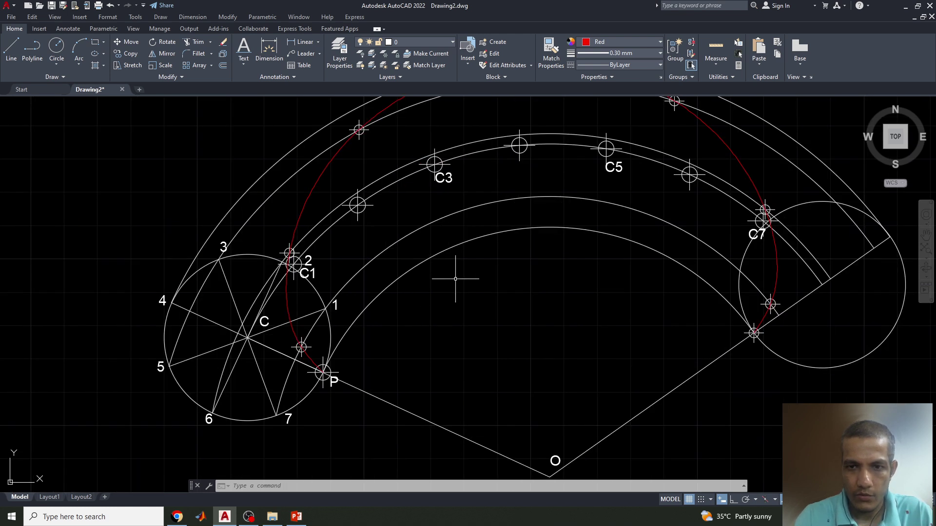
{"action": "scroll", "coordinate": [512, 293], "scroll_direction": "down", "scroll_amount": 2}
{"action": "middle_click_drag", "start_coordinate": [550, 317], "coordinate": [415, 321]}
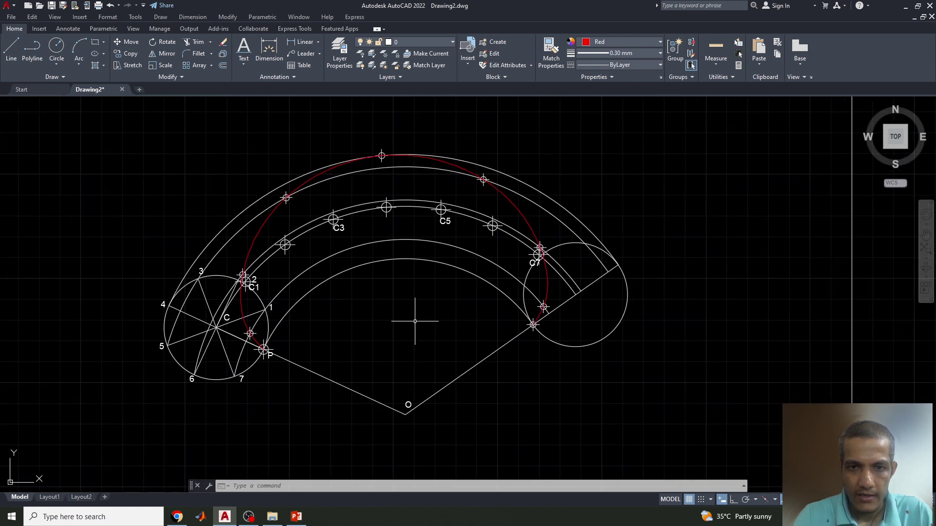
{"action": "left_click", "coordinate": [508, 203]}
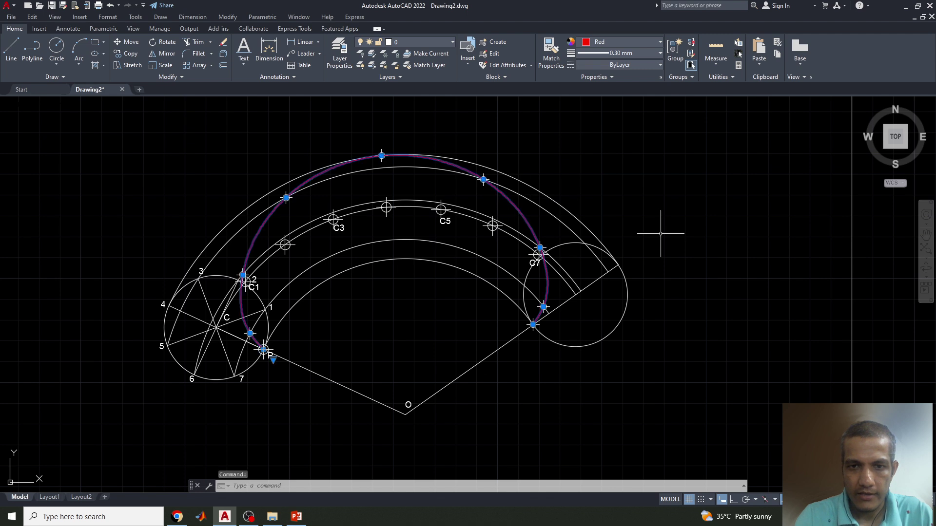
{"action": "left_click", "coordinate": [600, 51]}
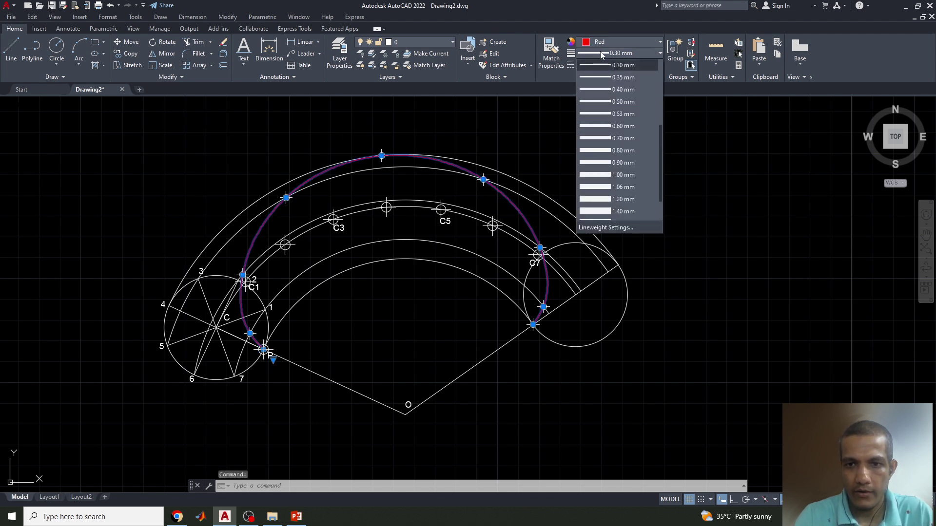
{"action": "left_click", "coordinate": [612, 68]}
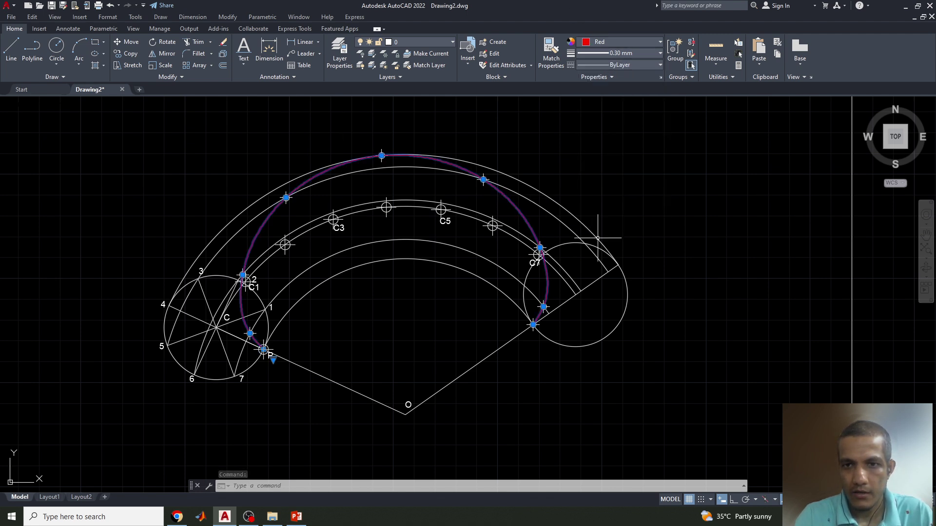
- Turn on lineweight display in the lineweight settings, keeping millimetres and 0.30 mm as the current lineweight
{"action": "left_click", "coordinate": [633, 56]}
{"action": "scroll", "coordinate": [619, 200], "scroll_direction": "down", "scroll_amount": 5}
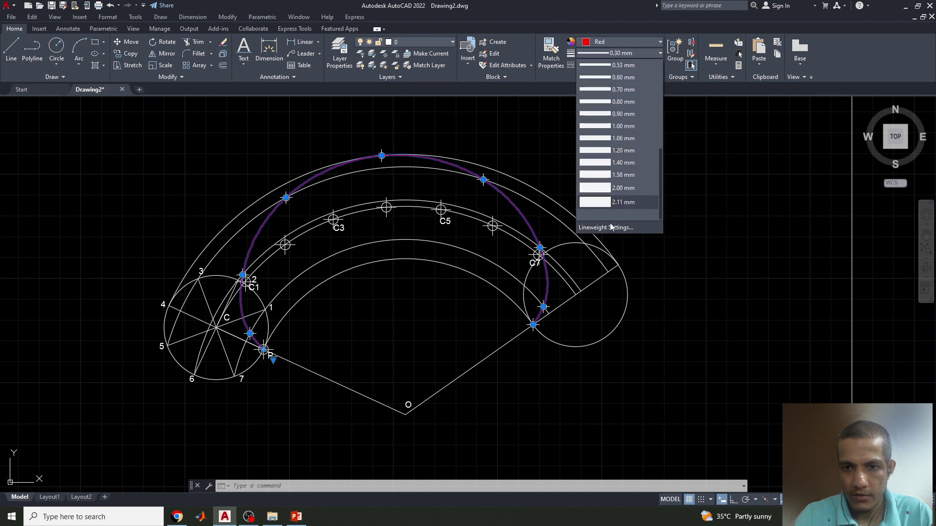
{"action": "left_click", "coordinate": [614, 227]}
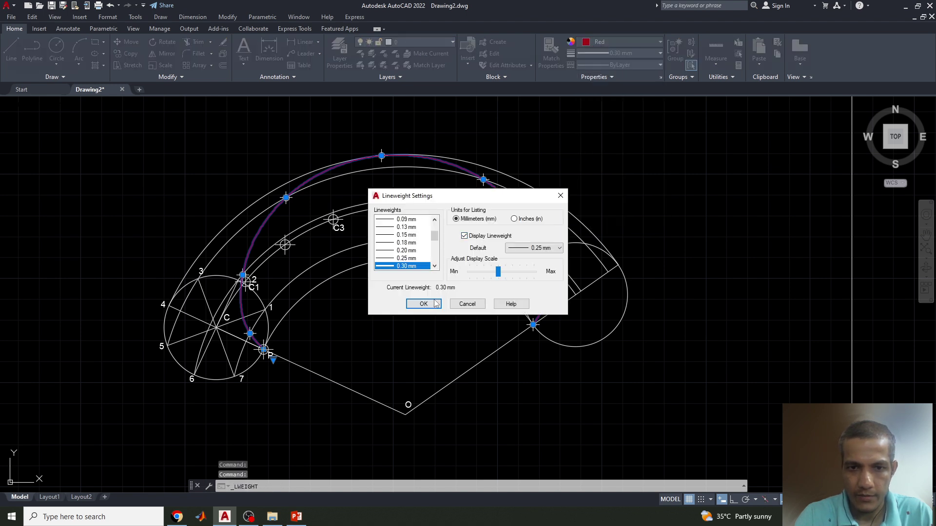
{"action": "left_click", "coordinate": [423, 304]}
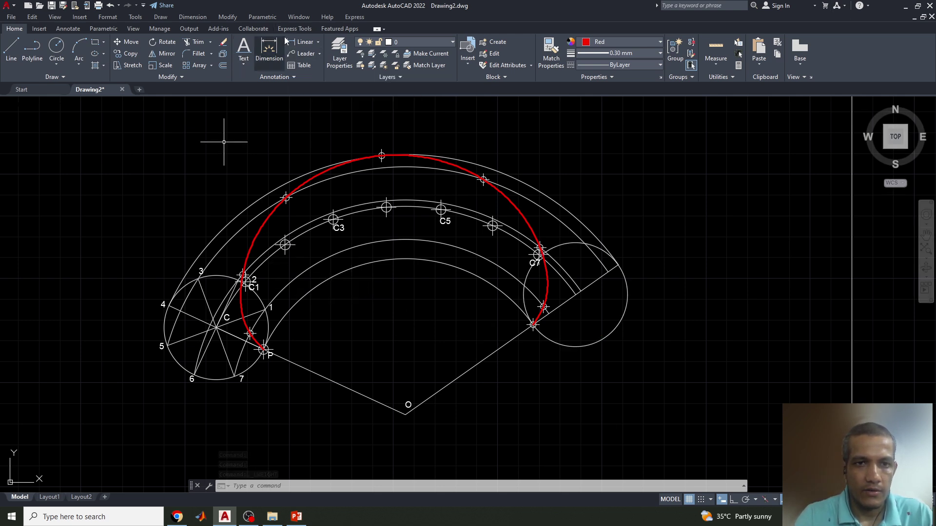
- Add an aligned dimension from centre O to point P, placing the dimension line below line OP
{"action": "left_click", "coordinate": [318, 42]}
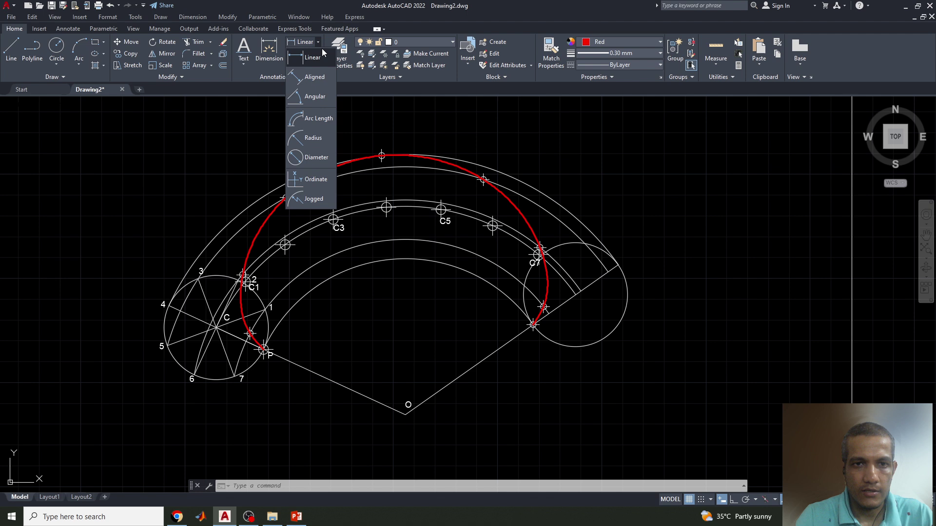
{"action": "left_click", "coordinate": [305, 78]}
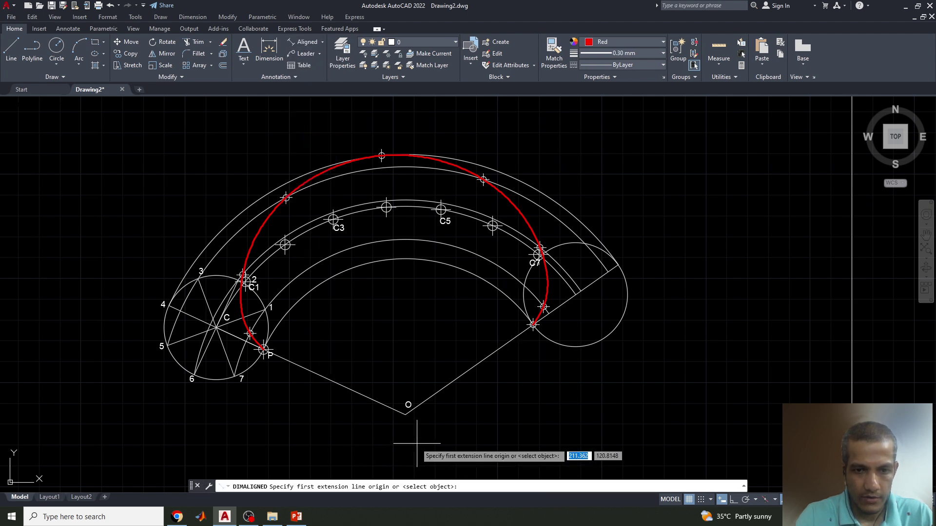
{"action": "left_click", "coordinate": [406, 416]}
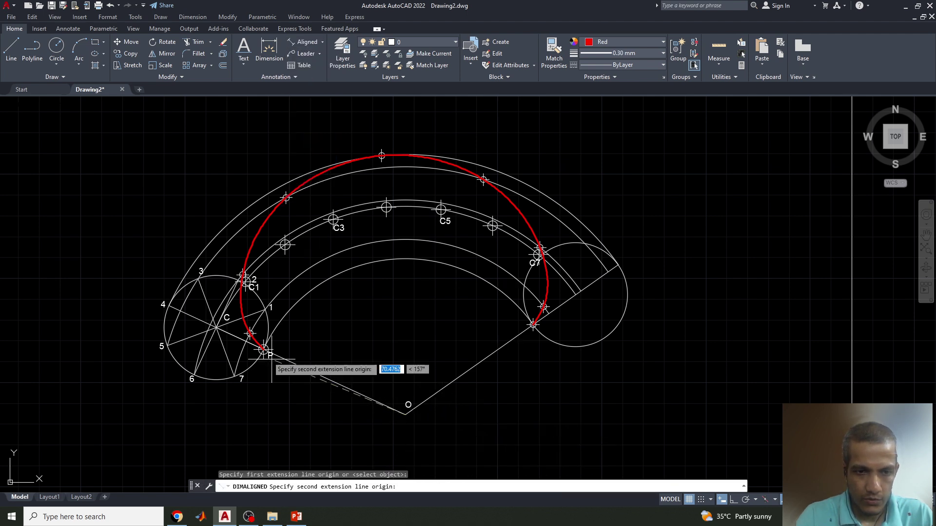
{"action": "left_click", "coordinate": [263, 349]}
{"action": "left_click", "coordinate": [265, 404]}
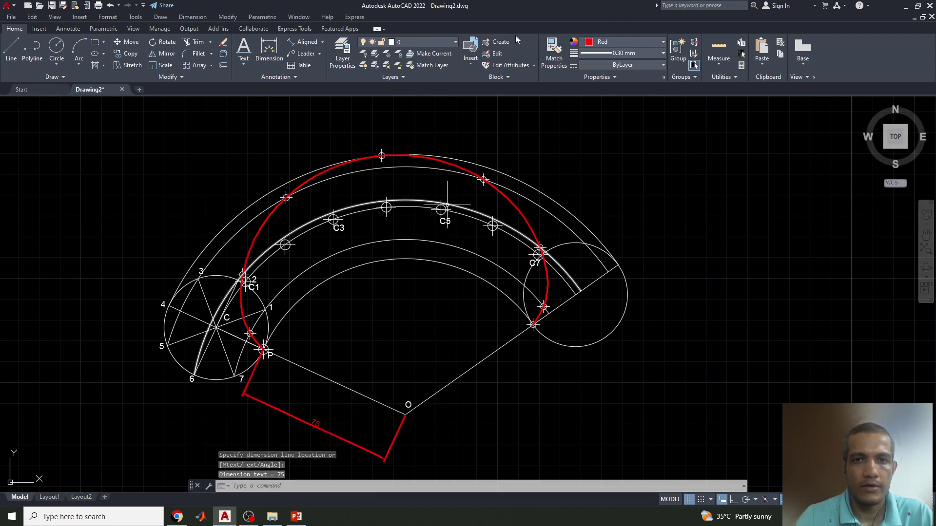
- Add an angular dimension between the two radial lines meeting at O, placing its arc above O
{"action": "left_click", "coordinate": [609, 42]}
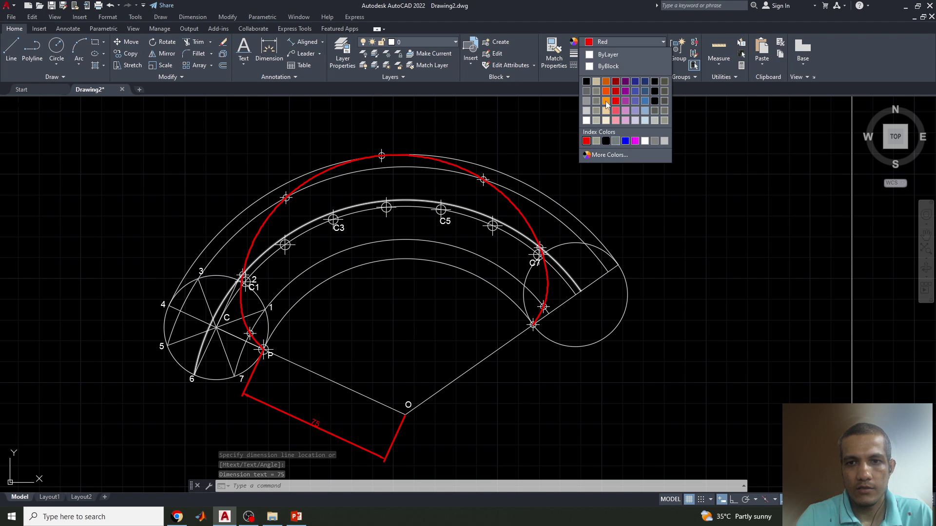
{"action": "left_click", "coordinate": [322, 42]}
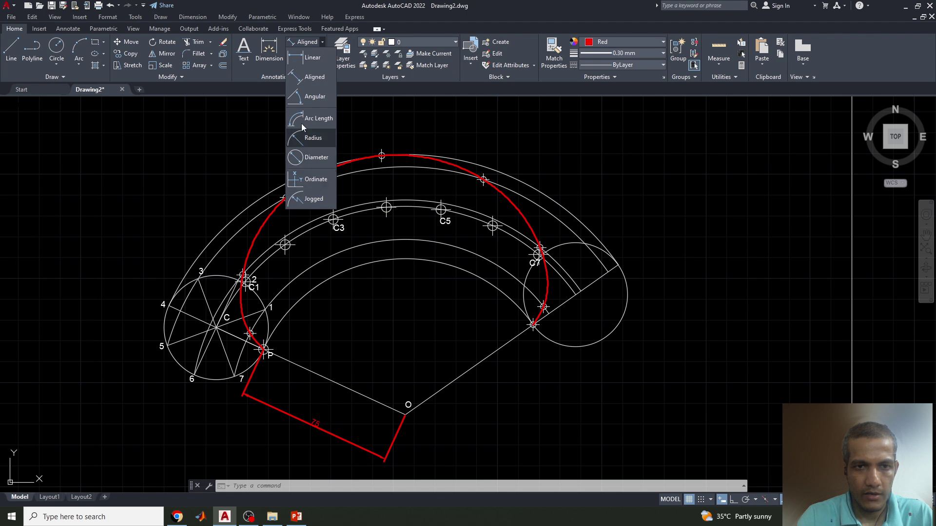
{"action": "left_click", "coordinate": [303, 97]}
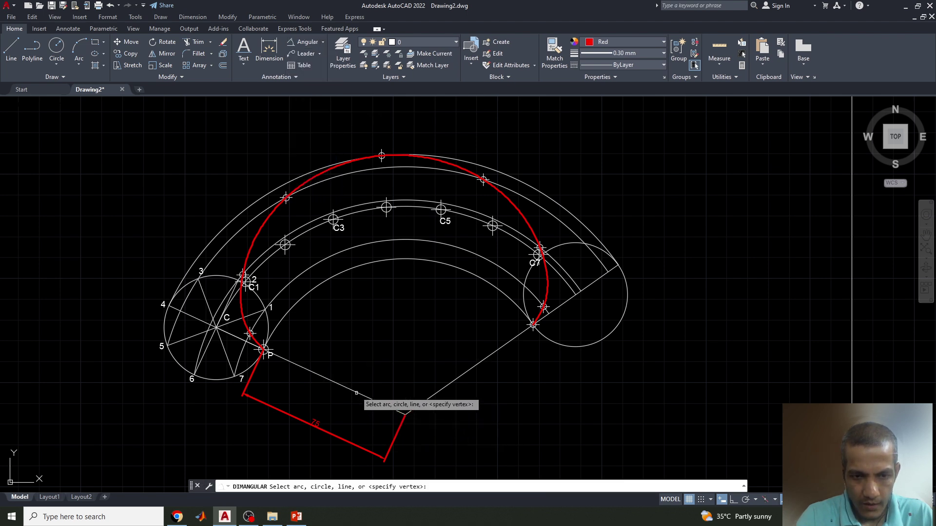
{"action": "left_click", "coordinate": [383, 404]}
{"action": "left_click", "coordinate": [427, 397]}
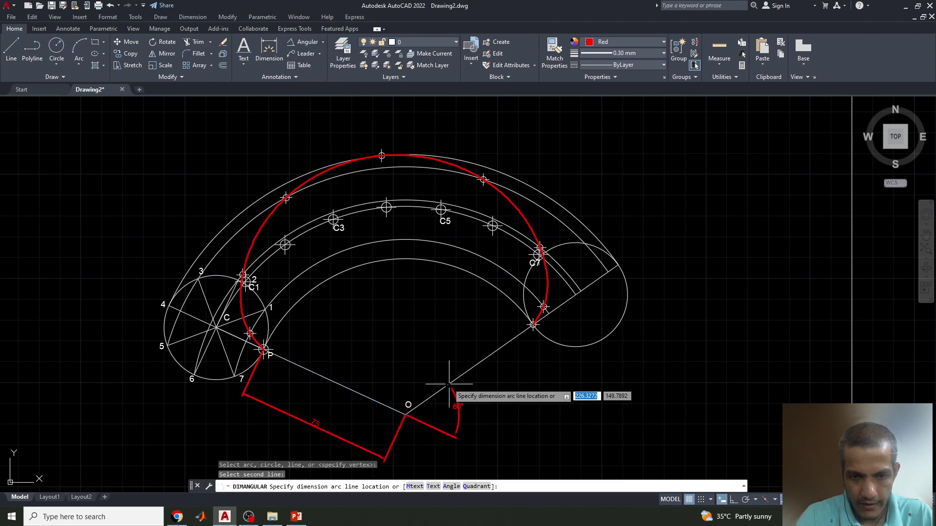
{"action": "left_click", "coordinate": [410, 362]}
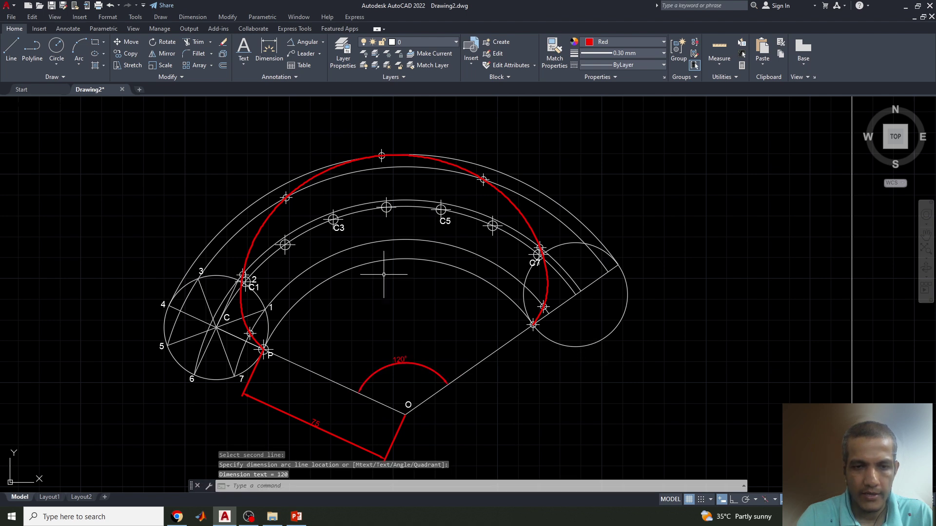
- Add a diameter dimension to the generating circle centred at C, placing its text outside the circle on the side away from O
{"action": "left_click", "coordinate": [316, 42]}
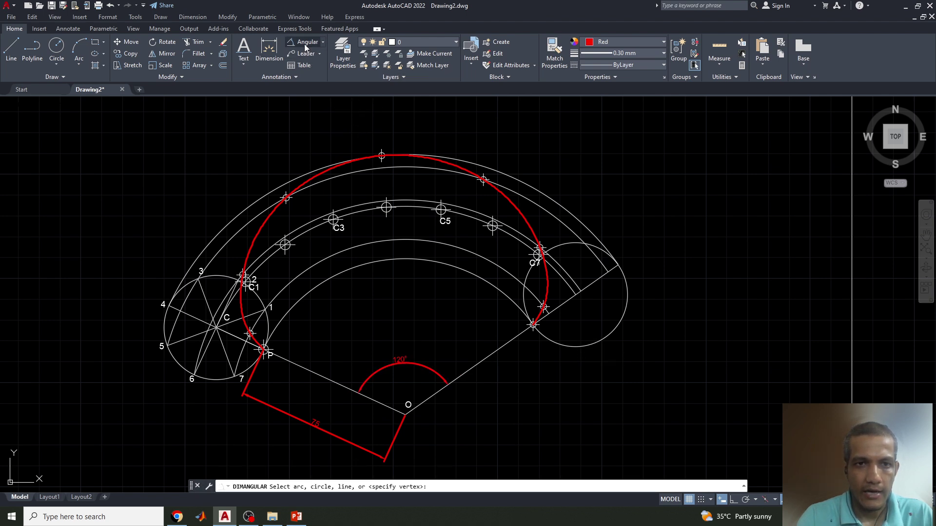
{"action": "left_click", "coordinate": [306, 46]}
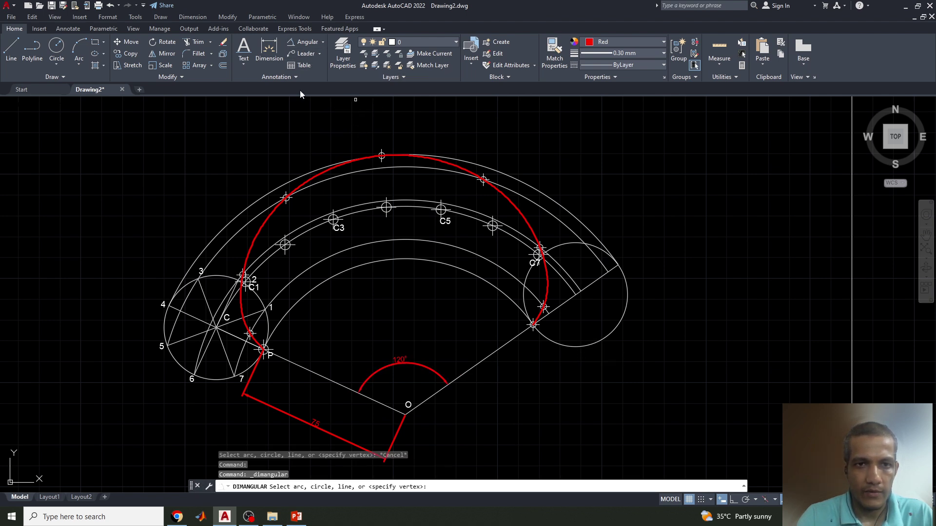
{"action": "left_click", "coordinate": [322, 43]}
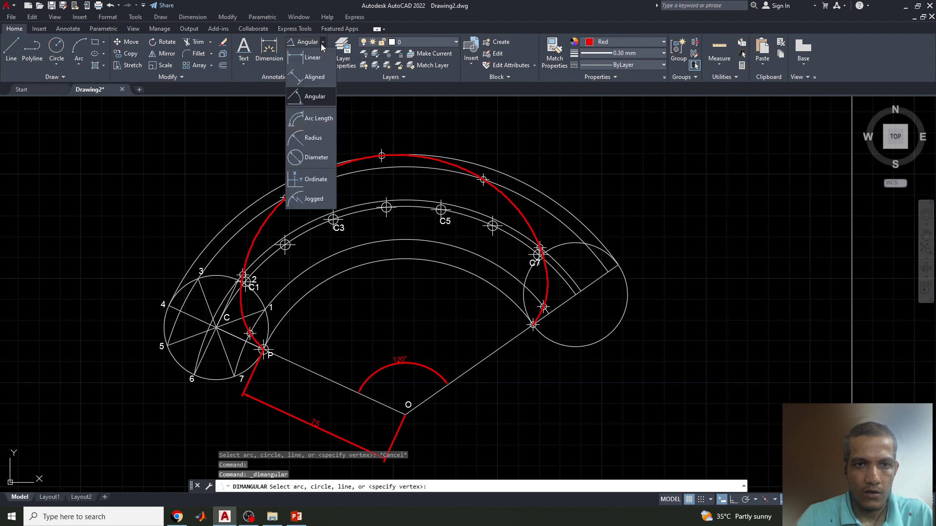
{"action": "left_click", "coordinate": [307, 158]}
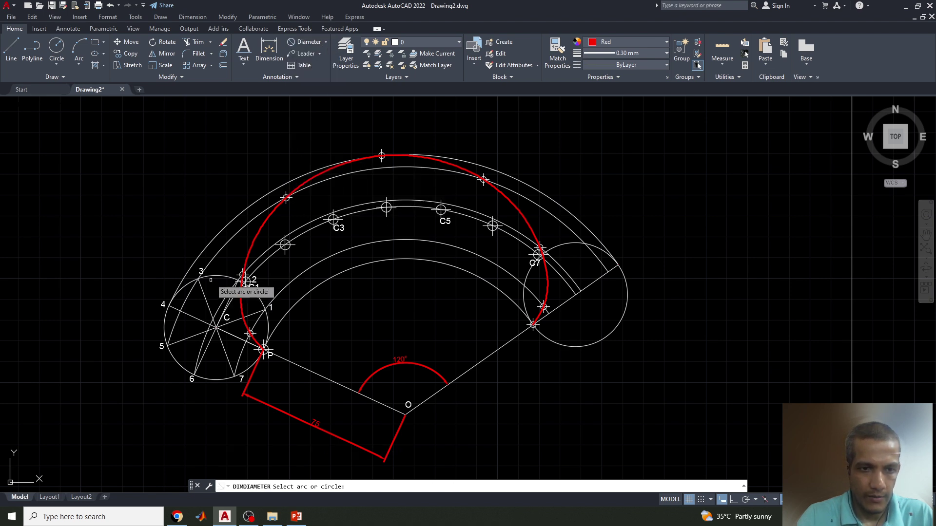
{"action": "left_click", "coordinate": [164, 325]}
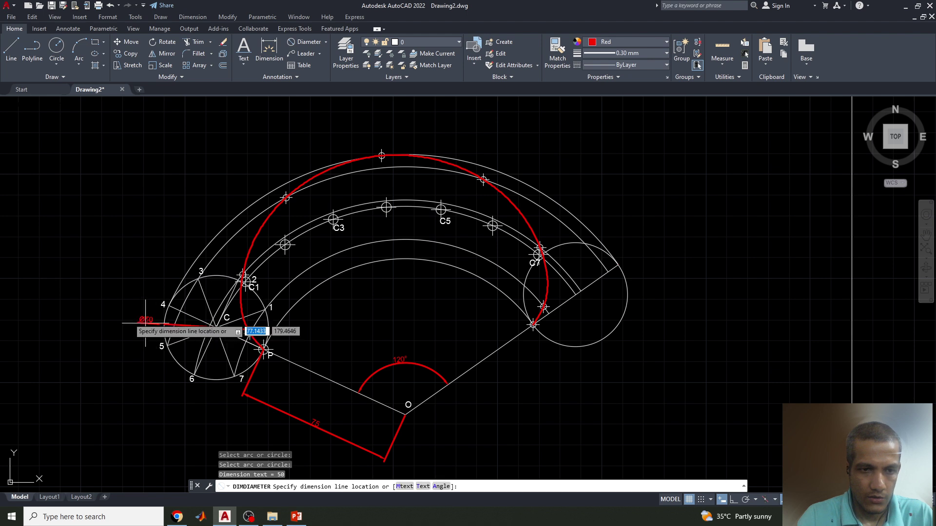
{"action": "left_click", "coordinate": [81, 309]}
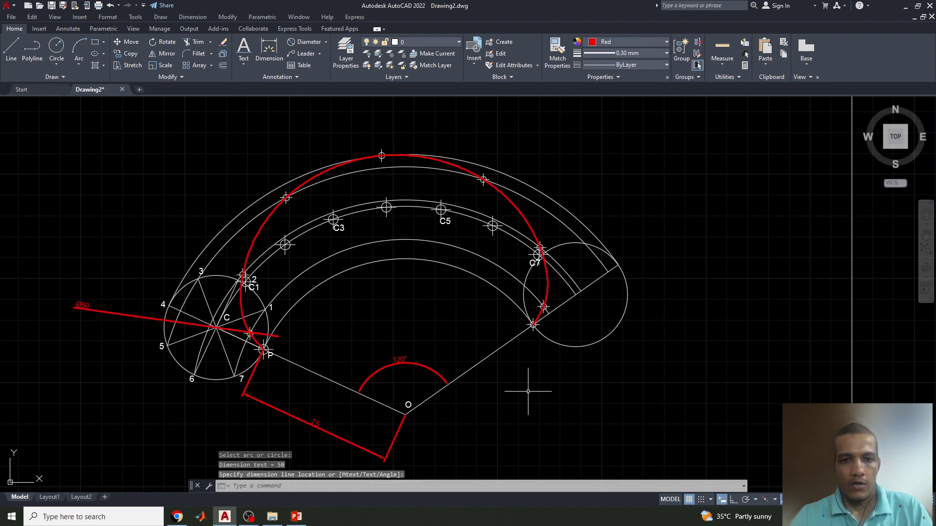
{"action": "key", "text": "Escape"}
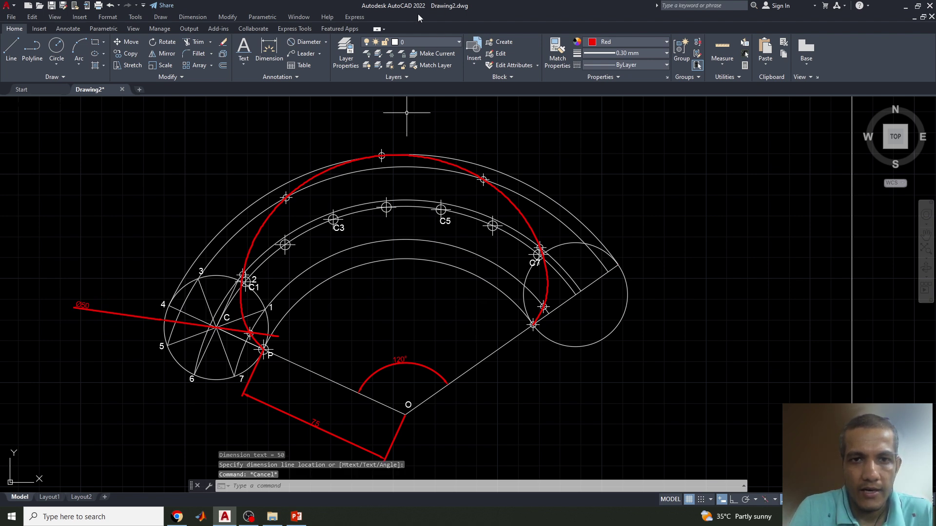
- Set the current colour to ByLayer and place a point on the red epicycloid just before the curve point above C6
{"action": "left_click", "coordinate": [602, 43]}
{"action": "left_click", "coordinate": [604, 55]}
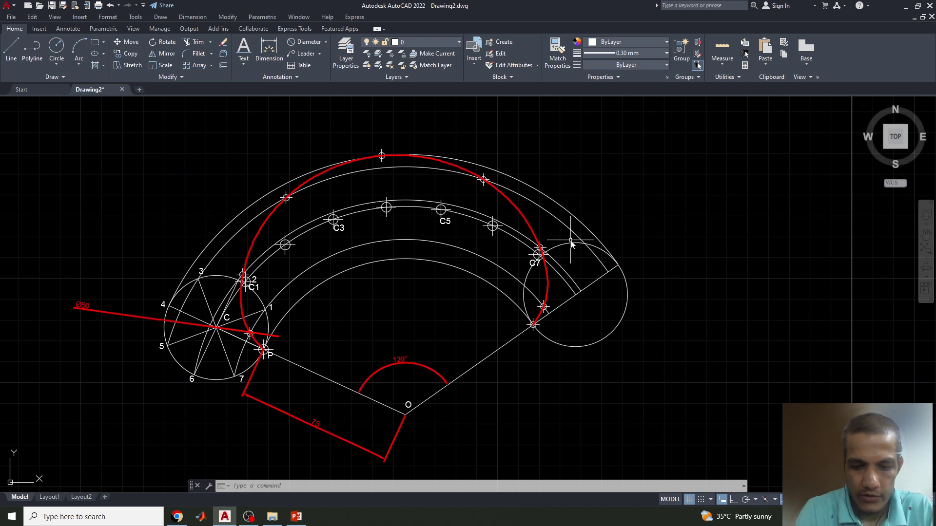
{"action": "type", "text": "po"}
{"action": "key", "text": "Return"}
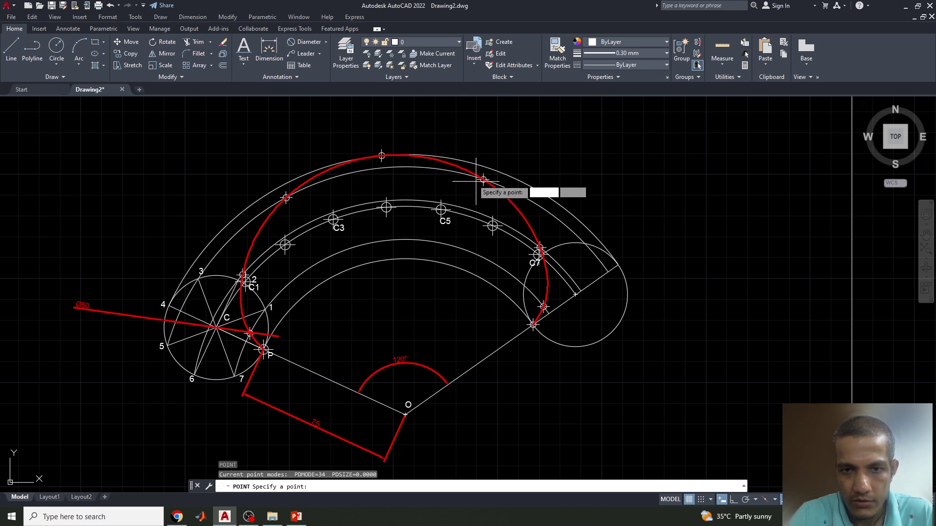
{"action": "scroll", "coordinate": [487, 177], "scroll_direction": "up", "scroll_amount": 4}
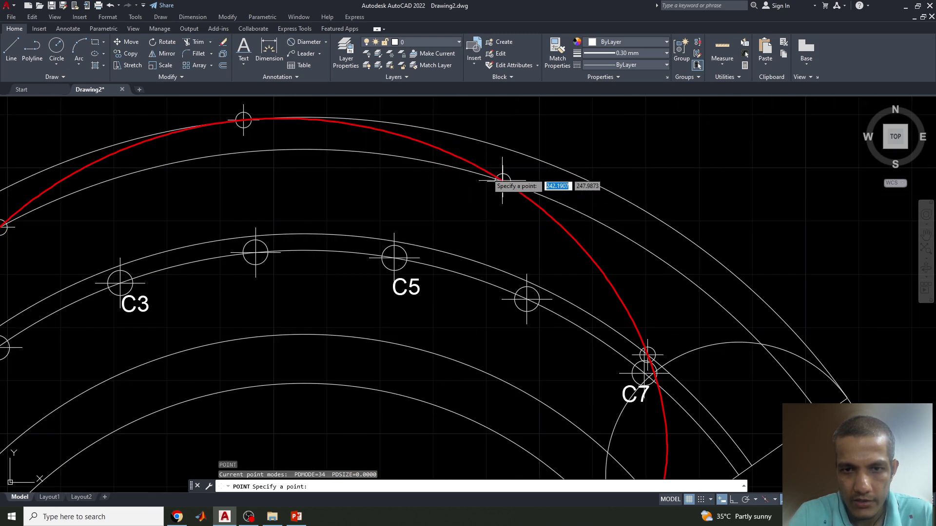
{"action": "left_click", "coordinate": [467, 162]}
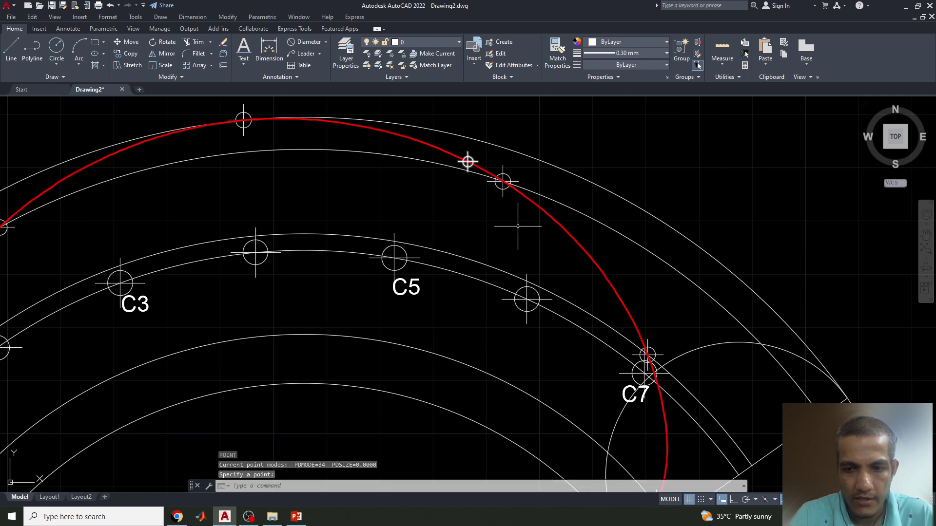
- Draw a circle of radius 25 mm centred on the new point on the epicycloid
{"action": "scroll", "coordinate": [552, 250], "scroll_direction": "down", "scroll_amount": 2}
{"action": "type", "text": "c"}
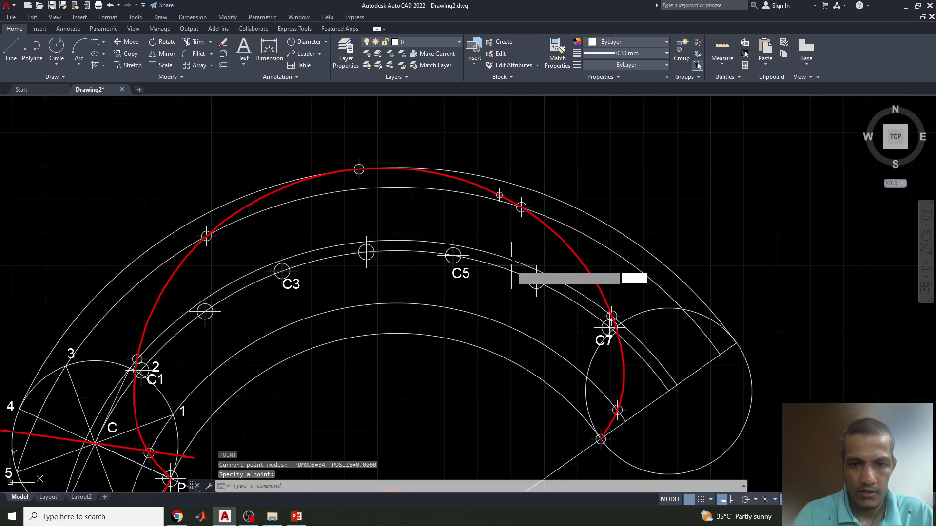
{"action": "key", "text": "Return"}
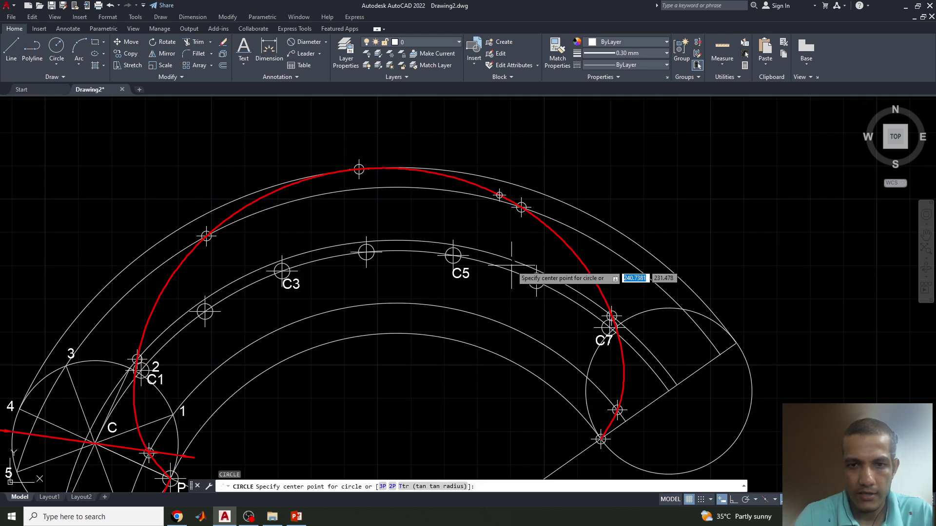
{"action": "left_click", "coordinate": [499, 195]}
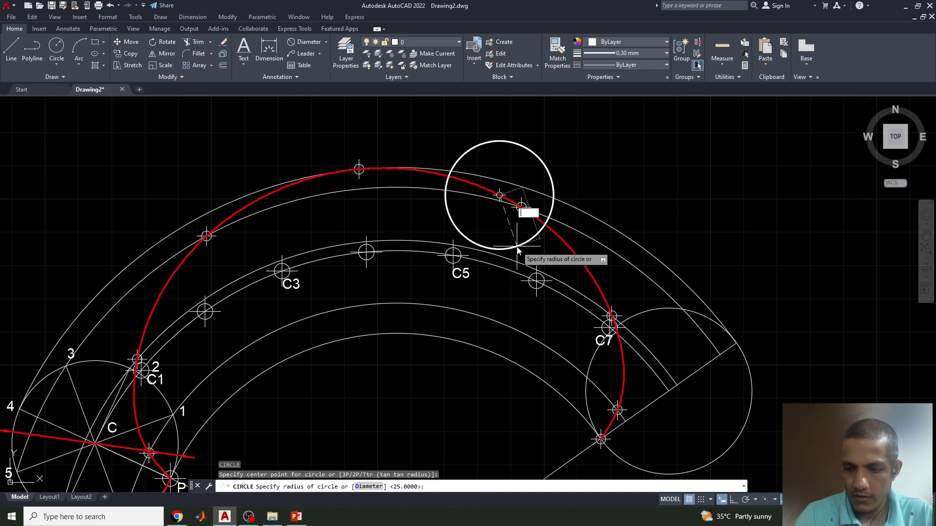
{"action": "type", "text": "25"}
{"action": "key", "text": "Return"}
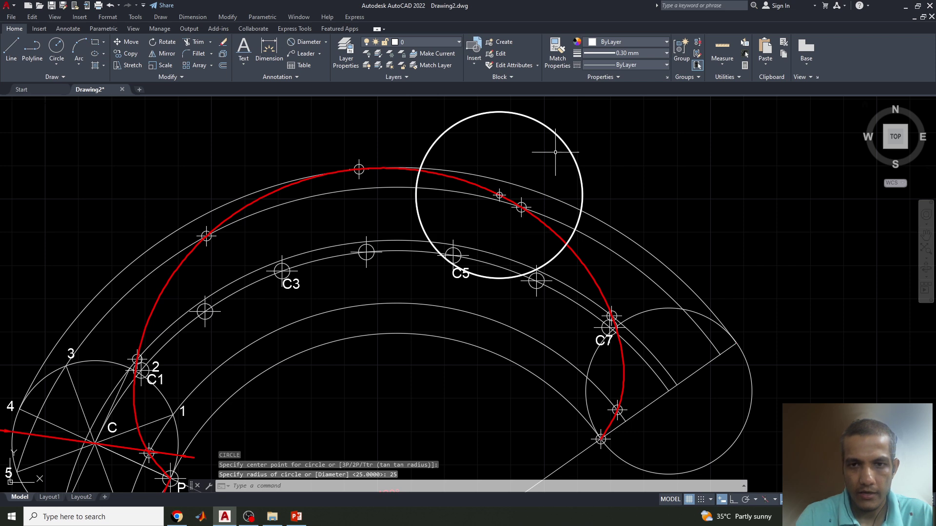
- Change the colour of the centre arc running from C through C1 to C7 to grey
{"action": "left_click", "coordinate": [623, 55]}
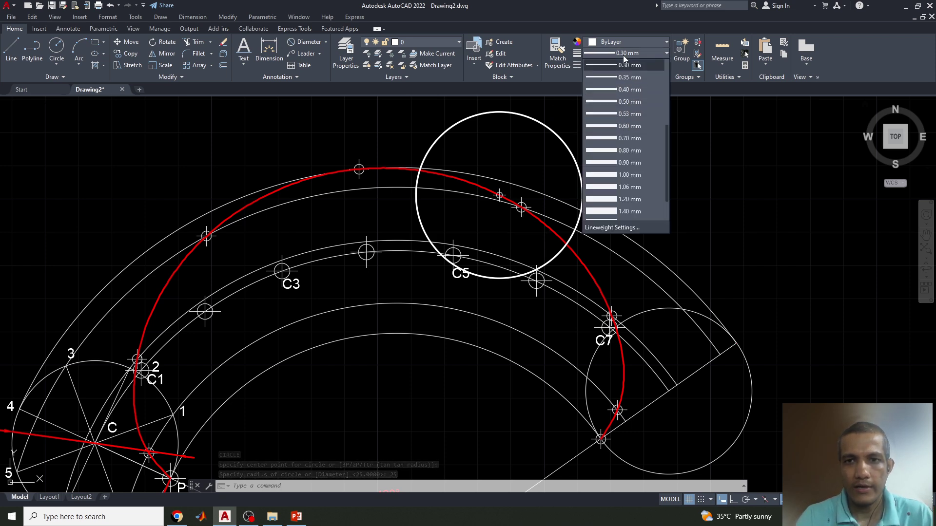
{"action": "left_click", "coordinate": [504, 152]}
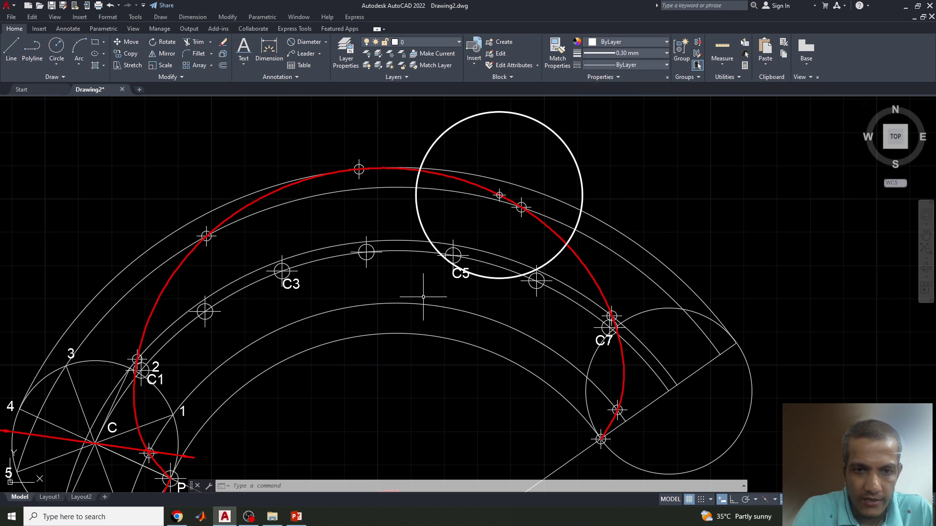
{"action": "mouse_move", "coordinate": [423, 297]}
{"action": "middle_mouse_down"}
{"action": "mouse_move", "coordinate": [434, 274]}
{"action": "mouse_move", "coordinate": [489, 241]}
{"action": "mouse_move", "coordinate": [472, 259]}
{"action": "mouse_move", "coordinate": [450, 256]}
{"action": "middle_mouse_up"}
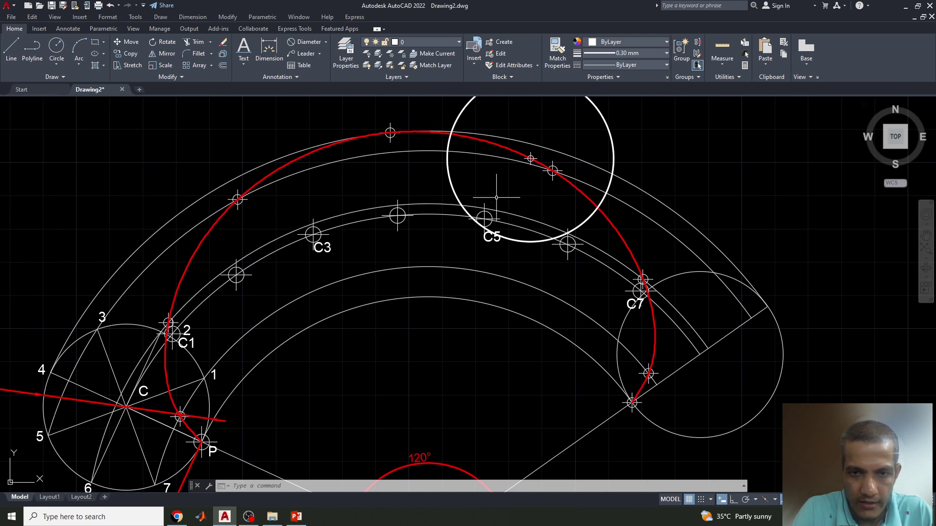
{"action": "left_click", "coordinate": [453, 215]}
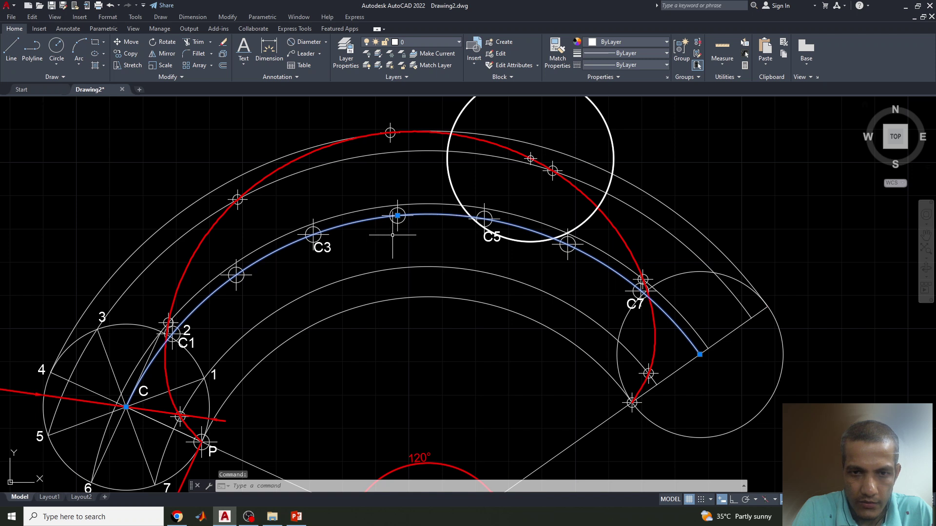
{"action": "left_click", "coordinate": [624, 44]}
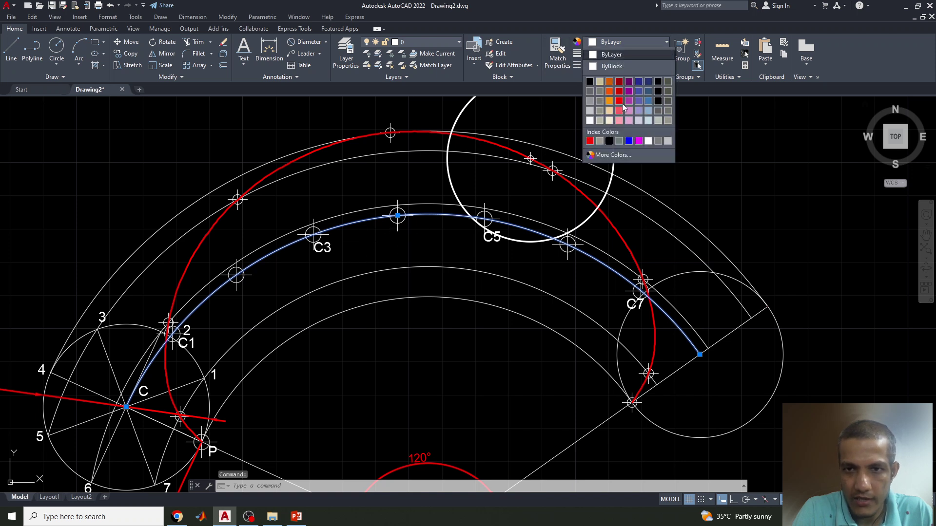
{"action": "left_click", "coordinate": [619, 142]}
{"action": "key", "text": "Escape"}
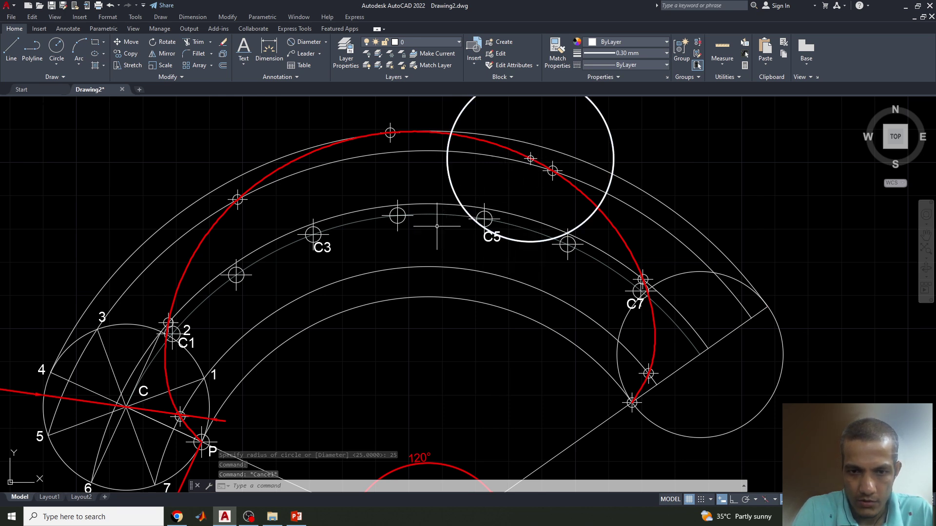
- Place a point beside C5 where the 25 mm radius circle crosses the grey centre arc
{"action": "type", "text": "po"}
{"action": "key", "text": "Return"}
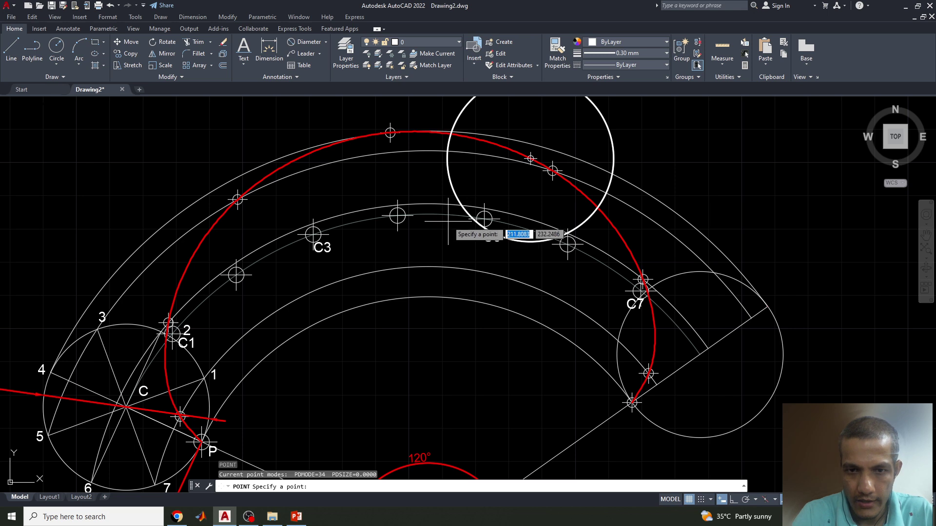
{"action": "left_click", "coordinate": [471, 217]}
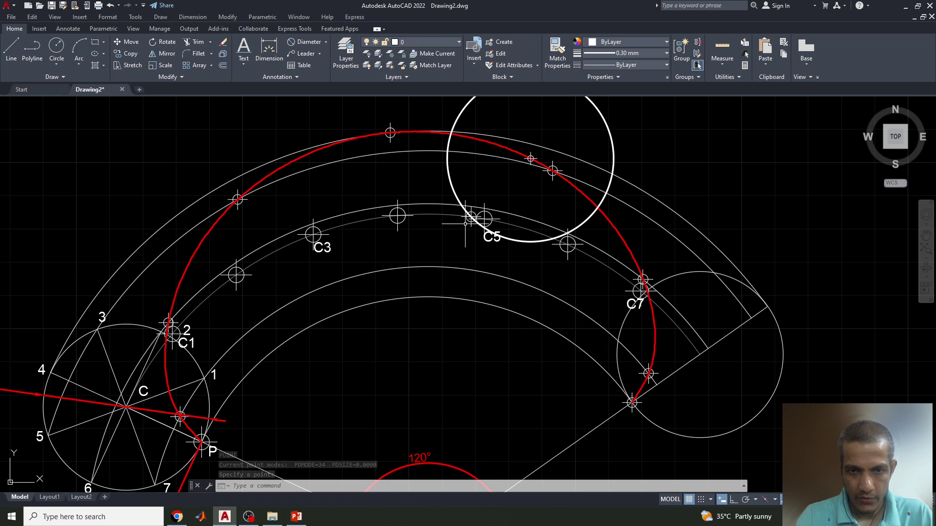
- Draw connected lines from the chosen epicycloid point through the point beside C5 to centre O, and erase the 25 mm radius circle
{"action": "key", "text": "l"}
{"action": "key", "text": "Return"}
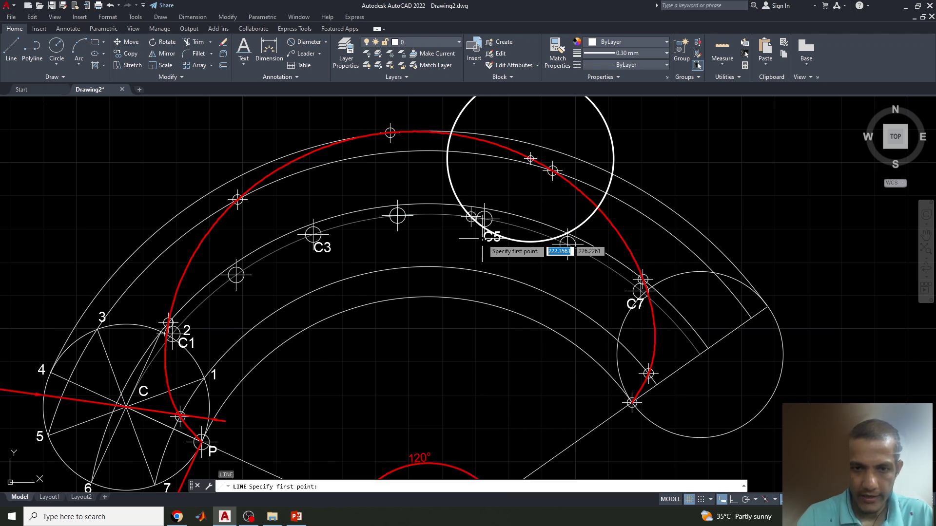
{"action": "left_click", "coordinate": [531, 158]}
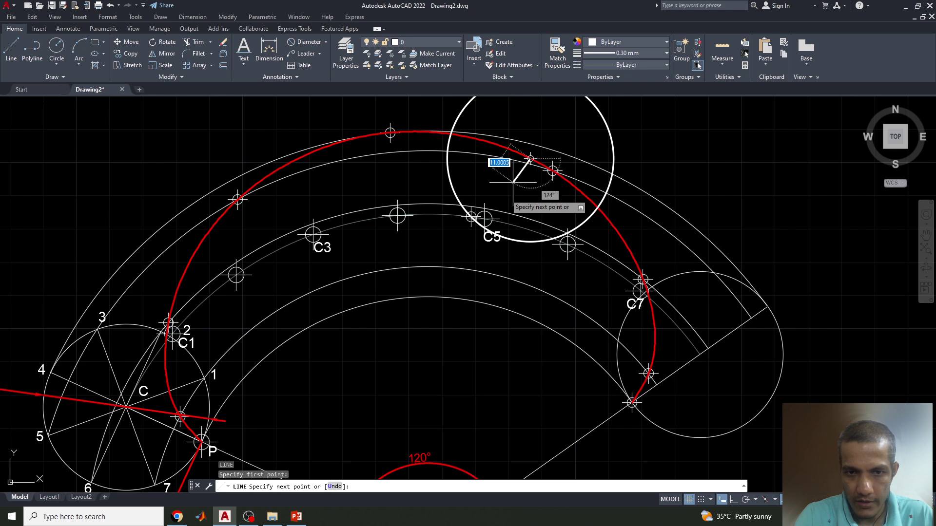
{"action": "left_click", "coordinate": [470, 217]}
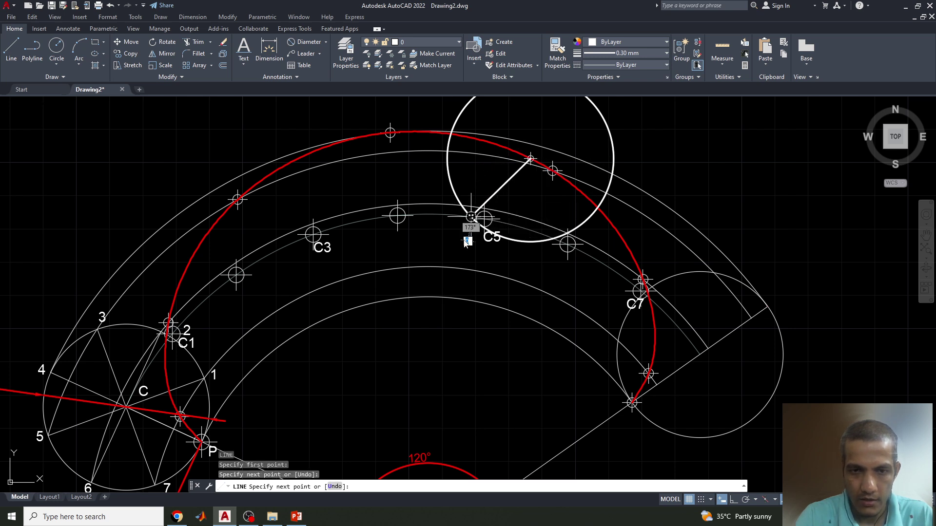
{"action": "scroll", "coordinate": [452, 340], "scroll_direction": "down", "scroll_amount": 1}
{"action": "scroll", "coordinate": [392, 407], "scroll_direction": "down", "scroll_amount": 1}
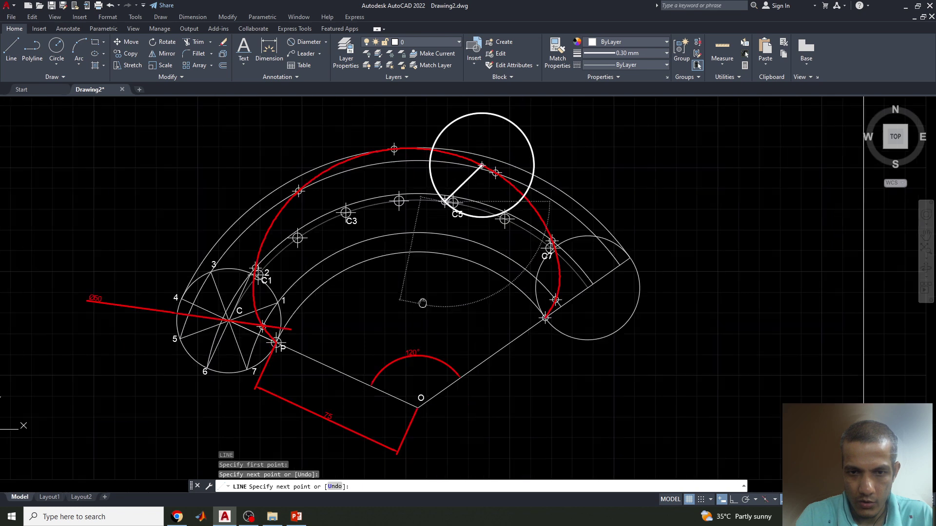
{"action": "left_click", "coordinate": [416, 399]}
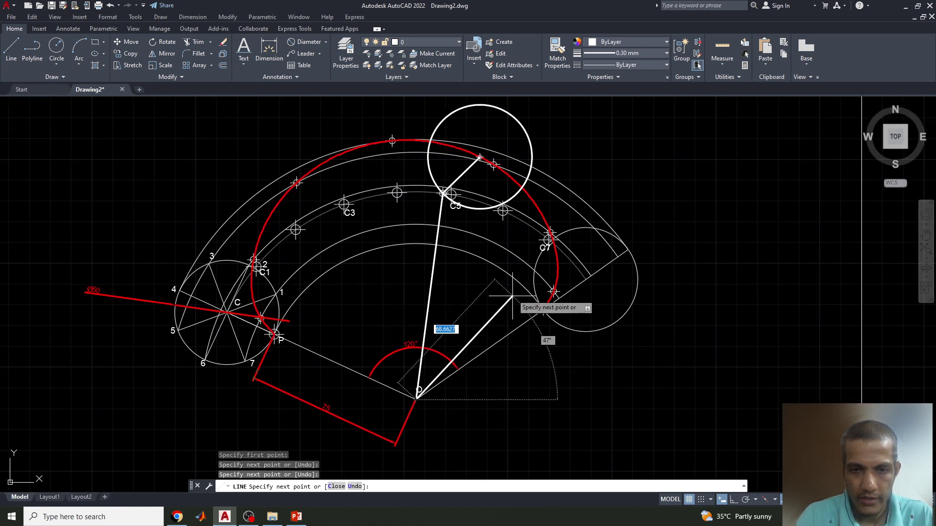
{"action": "key", "text": "Return"}
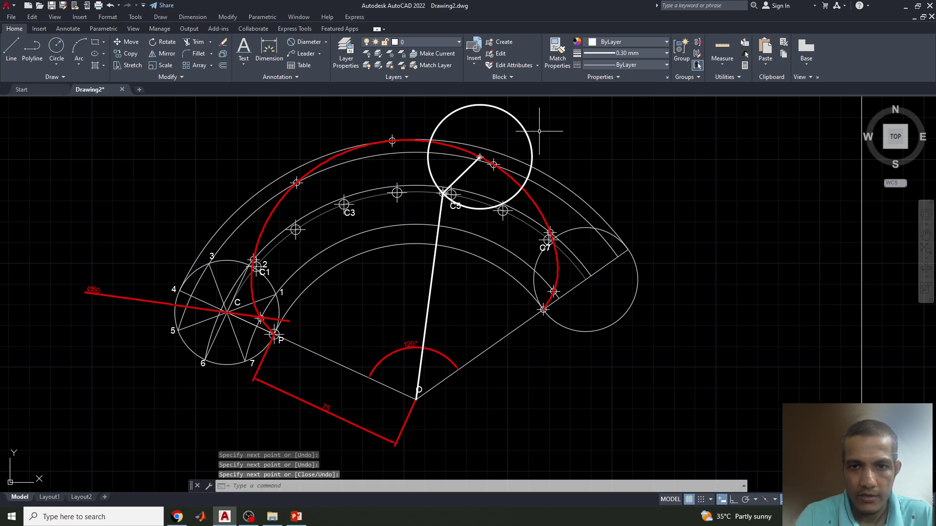
{"action": "left_click", "coordinate": [528, 186]}
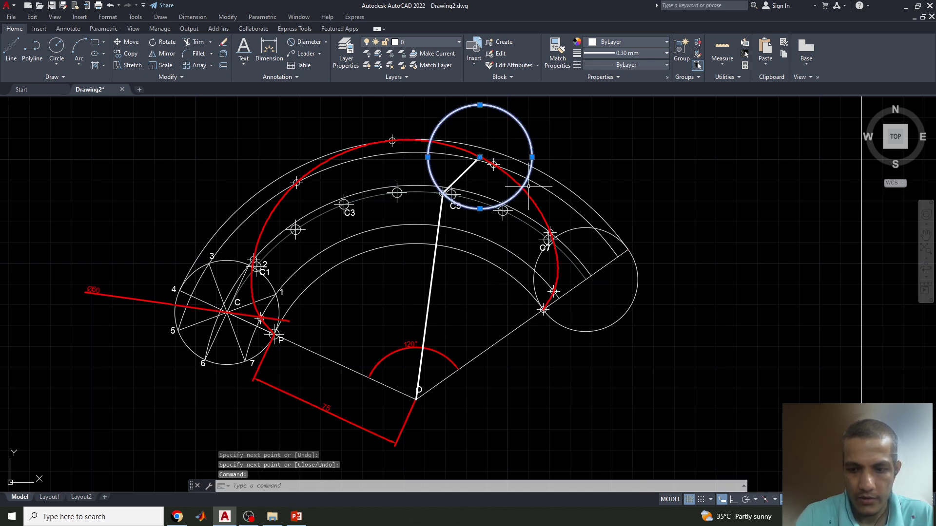
{"action": "key", "text": "Delete"}
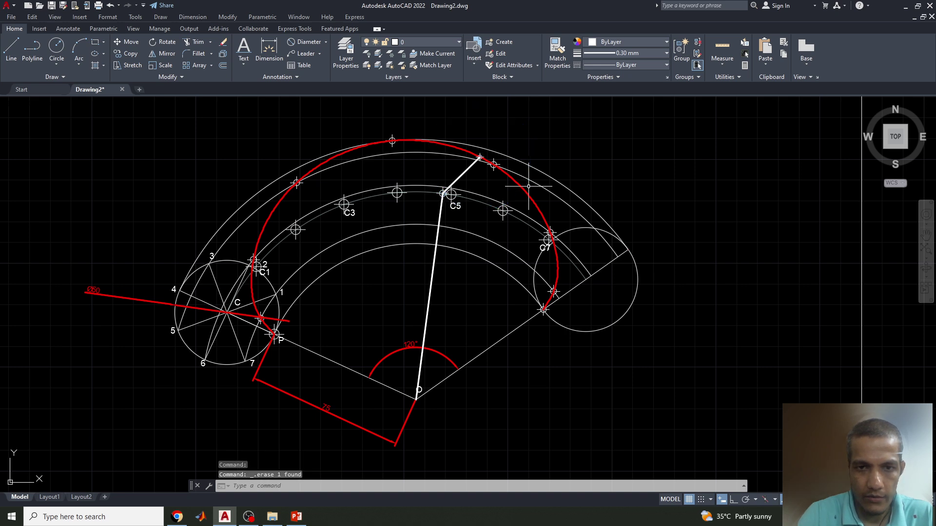
- Draw a line from where the line to O crosses the innermost arc up to the chosen point on the epicycloid
{"action": "scroll", "coordinate": [417, 153], "scroll_direction": "up", "scroll_amount": 2}
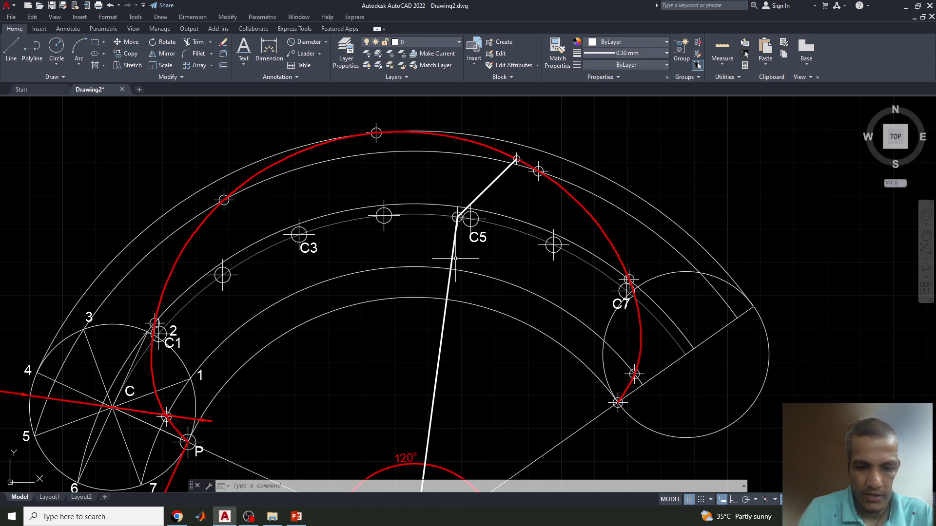
{"action": "key", "text": "Return"}
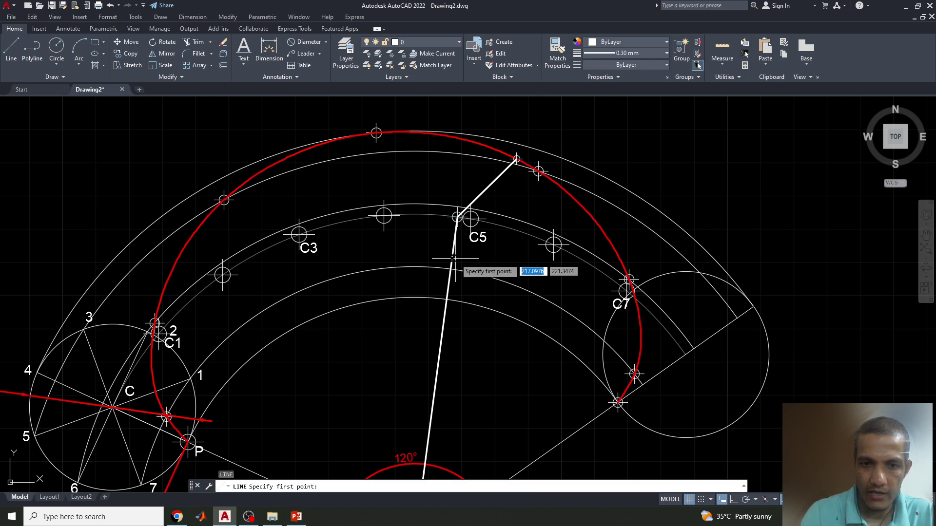
{"action": "left_click", "coordinate": [447, 298]}
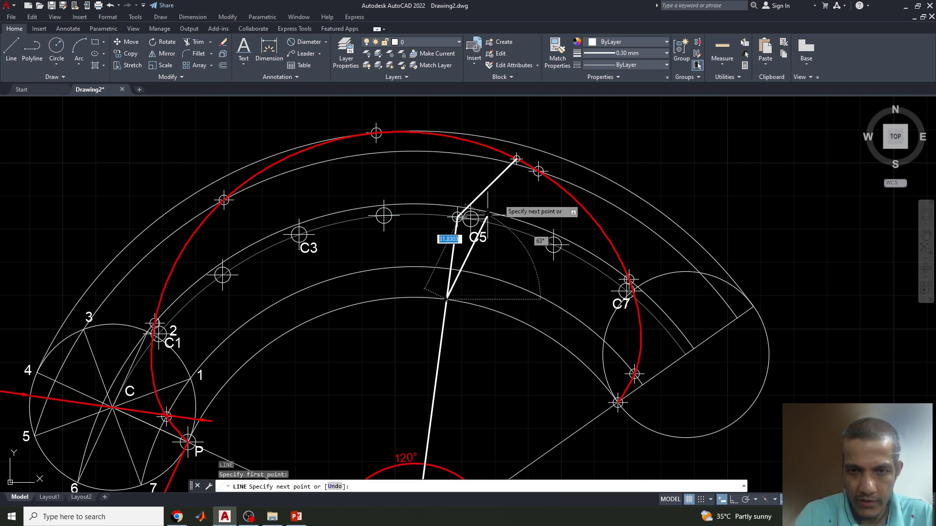
{"action": "left_click", "coordinate": [517, 159]}
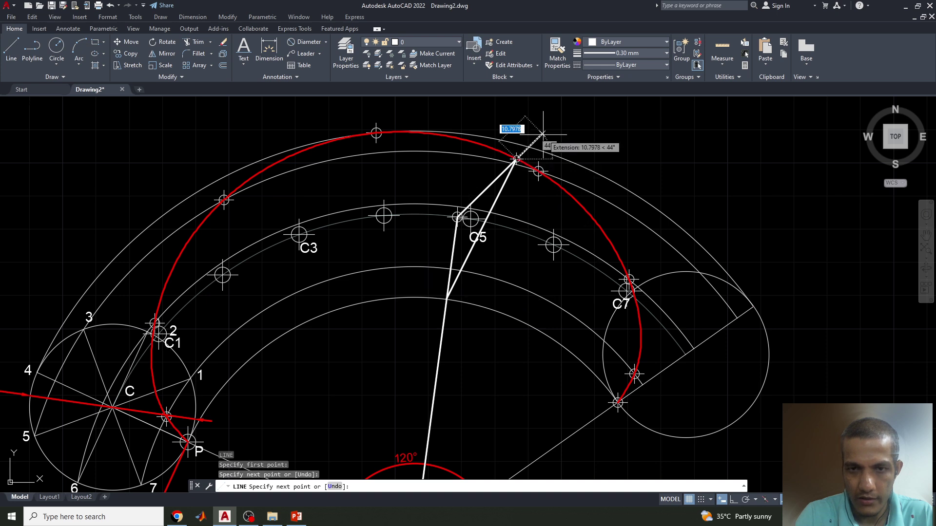
{"action": "key", "text": "Return"}
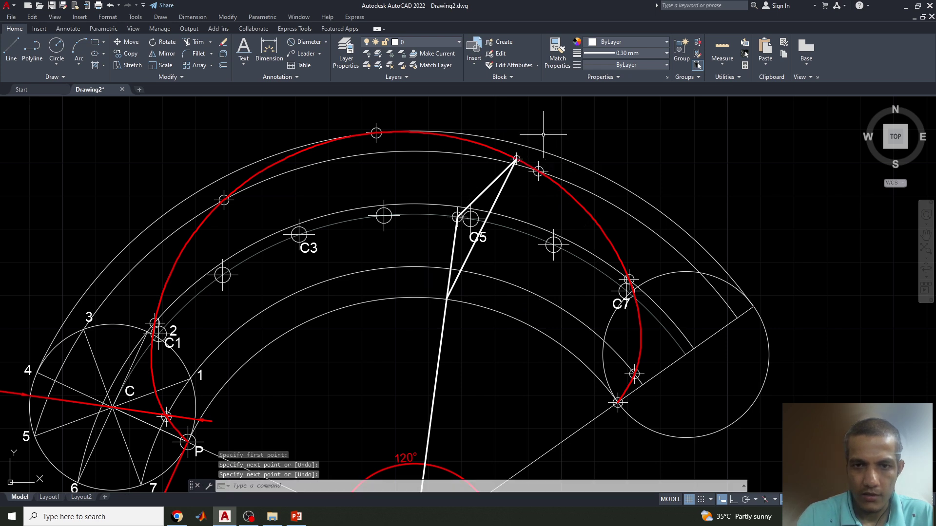
- Stretch the upper end of that line about 15.6 mm beyond the epicycloid along its own direction to form the normal
{"action": "left_click", "coordinate": [499, 196]}
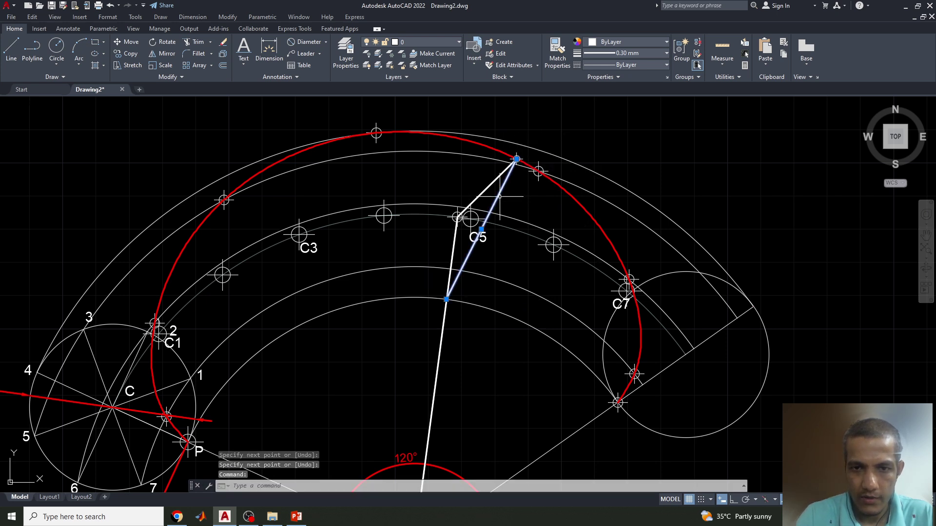
{"action": "left_click", "coordinate": [517, 159]}
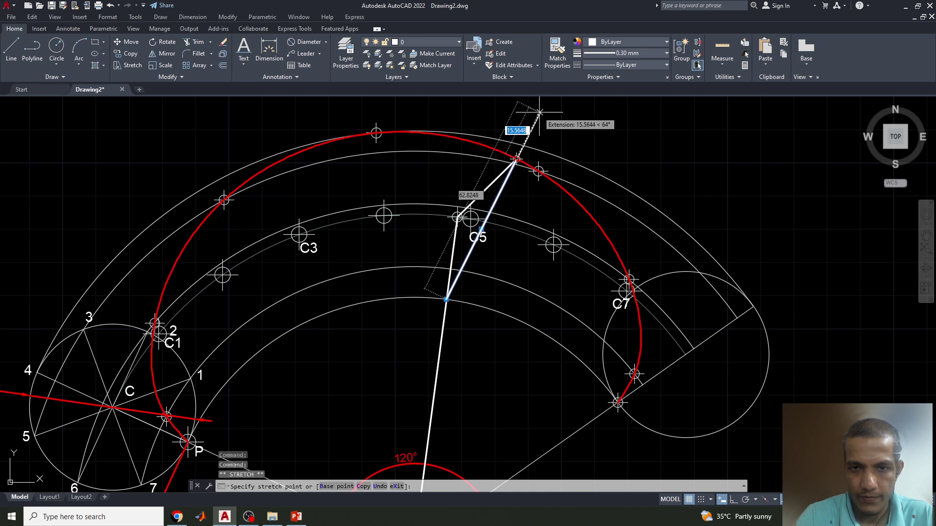
{"action": "left_click", "coordinate": [538, 112]}
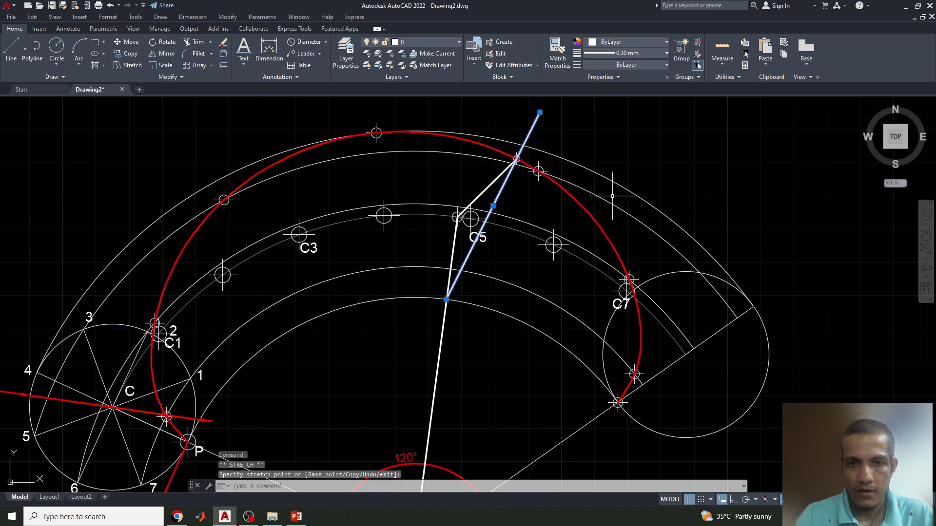
{"action": "key", "text": "Escape"}
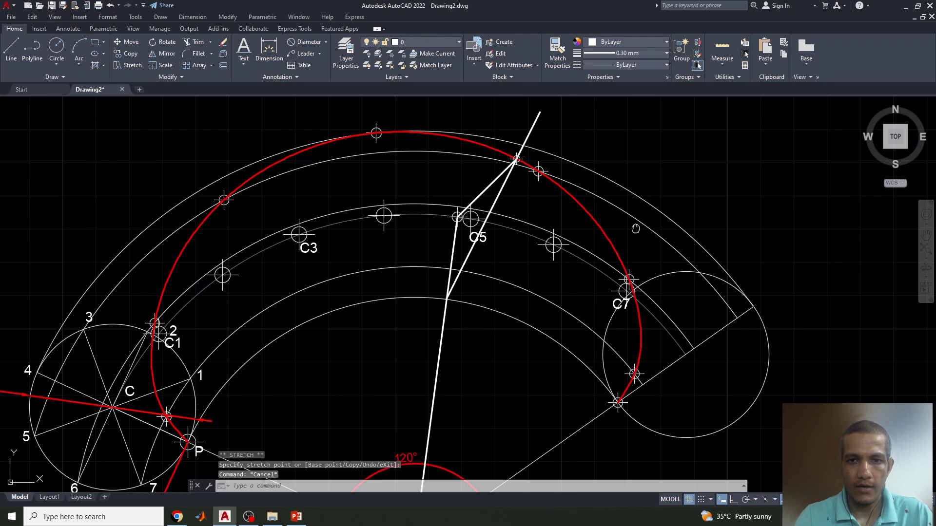
- Rotate a copy of the normal line by 90° about the chosen point on the epicycloid to create the tangent
{"action": "middle_click_drag", "start_coordinate": [635, 228], "coordinate": [596, 261]}
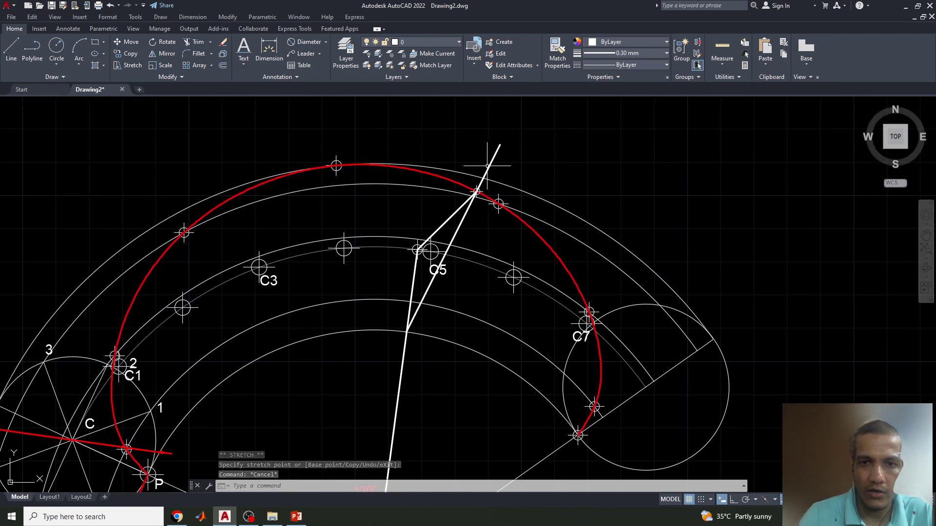
{"action": "left_click", "coordinate": [496, 152]}
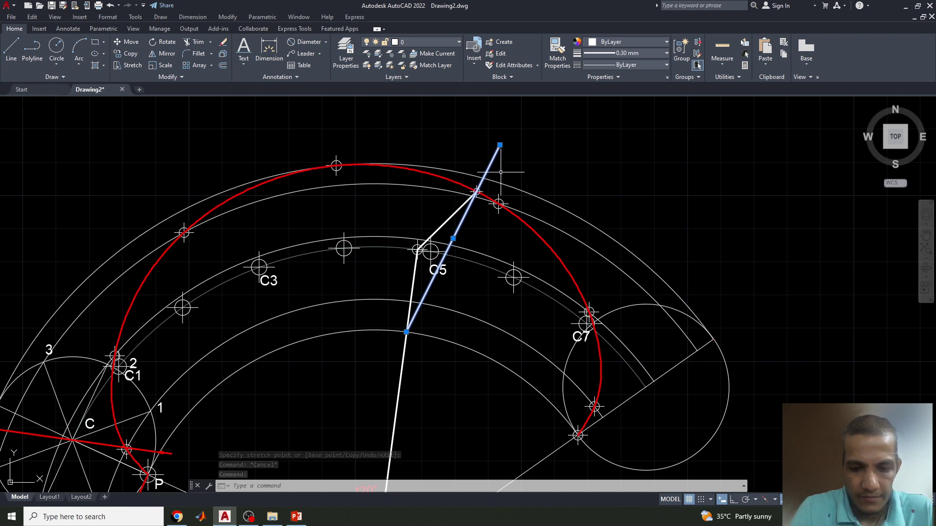
{"action": "type", "text": "RO"}
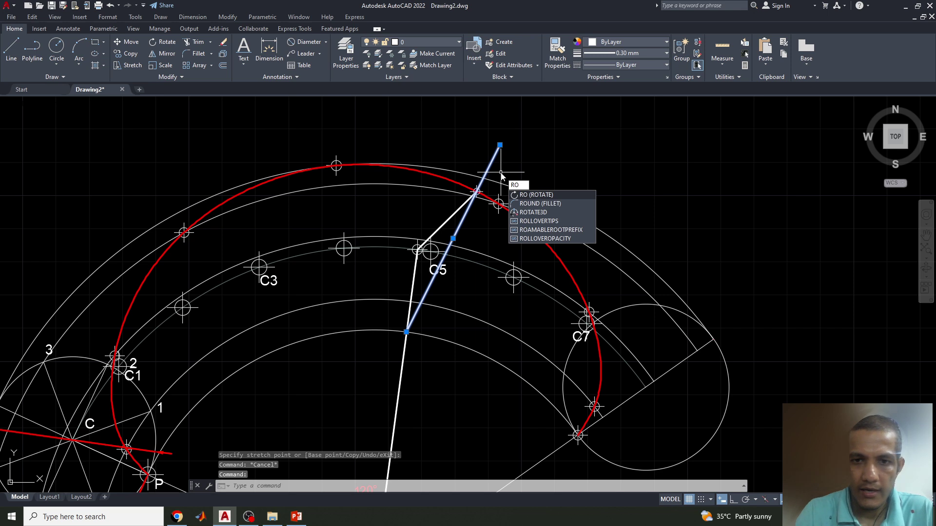
{"action": "key", "text": "Return"}
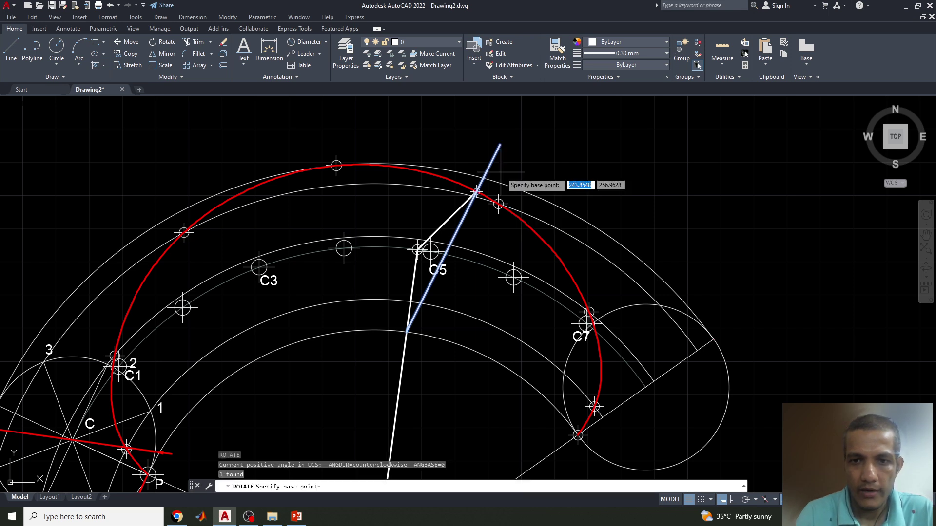
{"action": "left_click", "coordinate": [477, 193]}
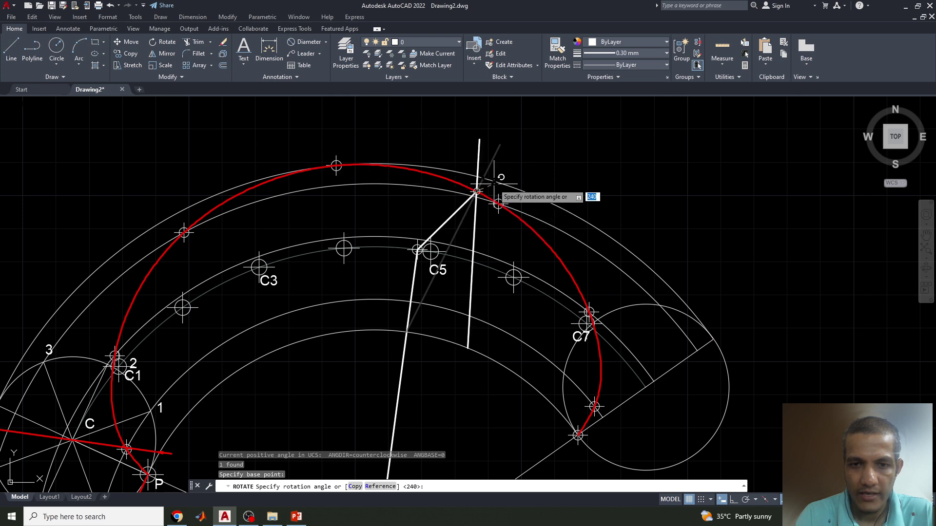
{"action": "right_click", "coordinate": [491, 218]}
{"action": "left_click", "coordinate": [511, 263]}
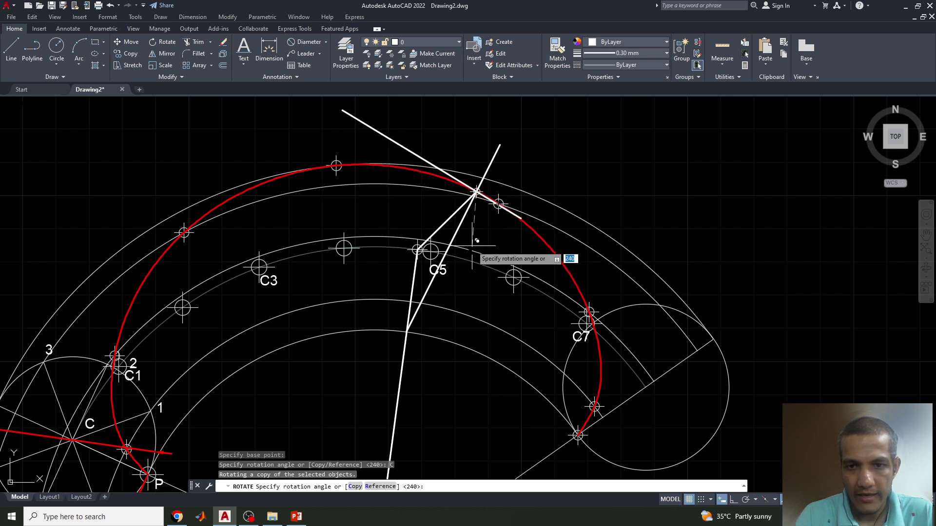
{"action": "type", "text": "90"}
{"action": "key", "text": "Return"}
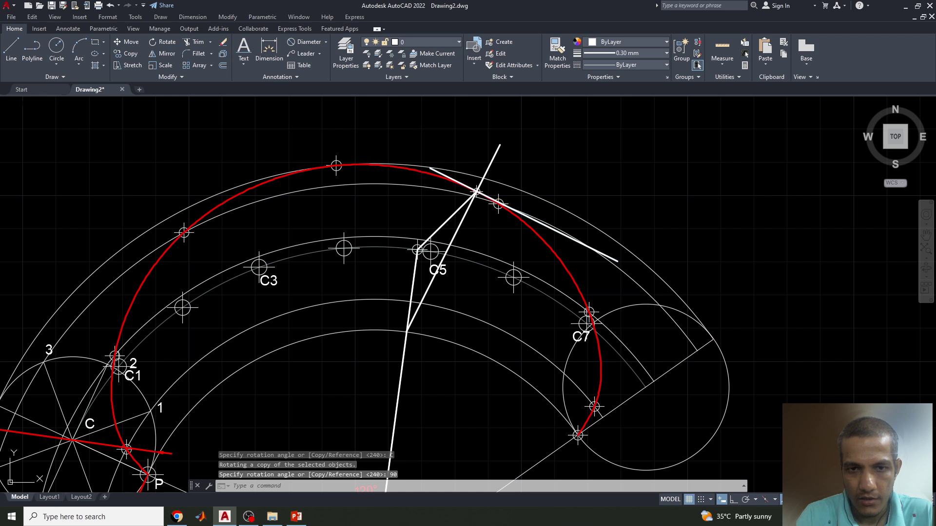
- Stretch the upper-left end of the tangent line farther outward along its own direction, past the outermost arc
{"action": "left_click", "coordinate": [440, 172]}
{"action": "left_click", "coordinate": [431, 169]}
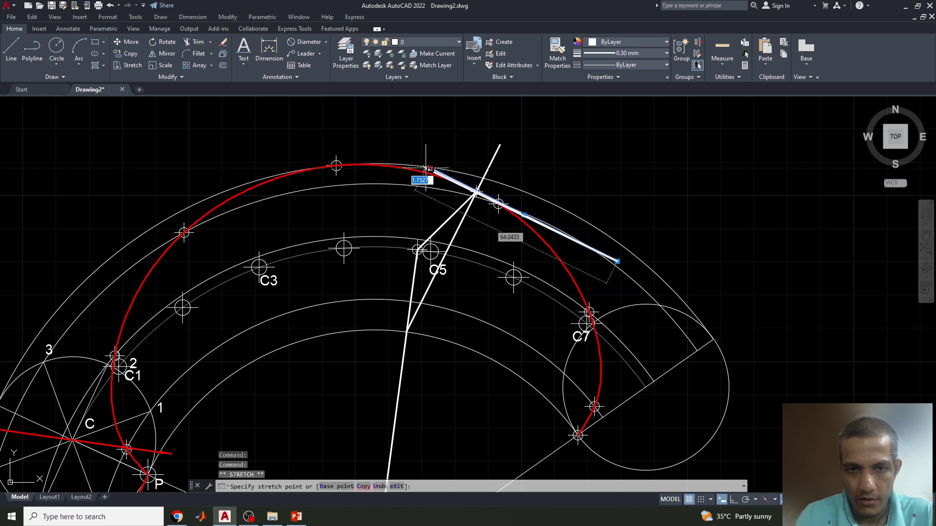
{"action": "left_click", "coordinate": [390, 148]}
{"action": "key", "text": "Escape"}
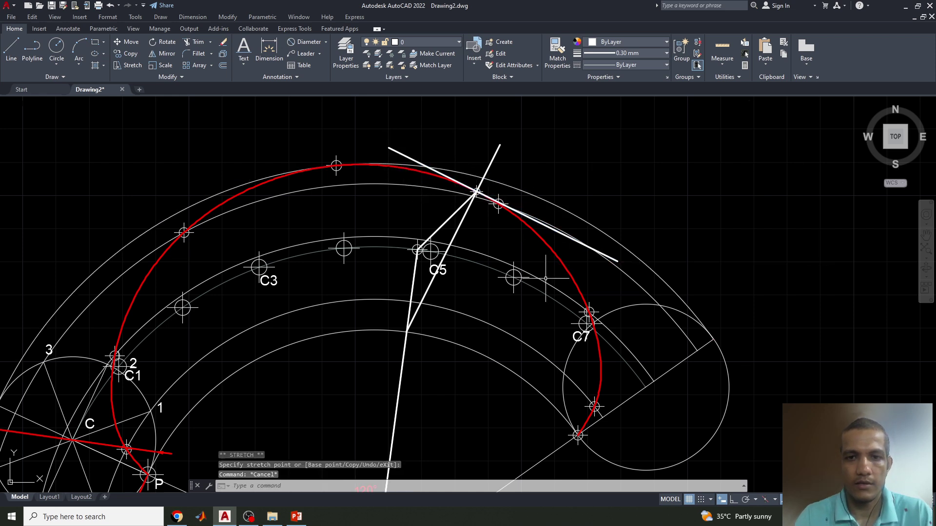
- Label both ends of the tangent line with the text T, at height 3 and rotation 0
{"action": "scroll", "coordinate": [545, 279], "scroll_direction": "down", "scroll_amount": 2}
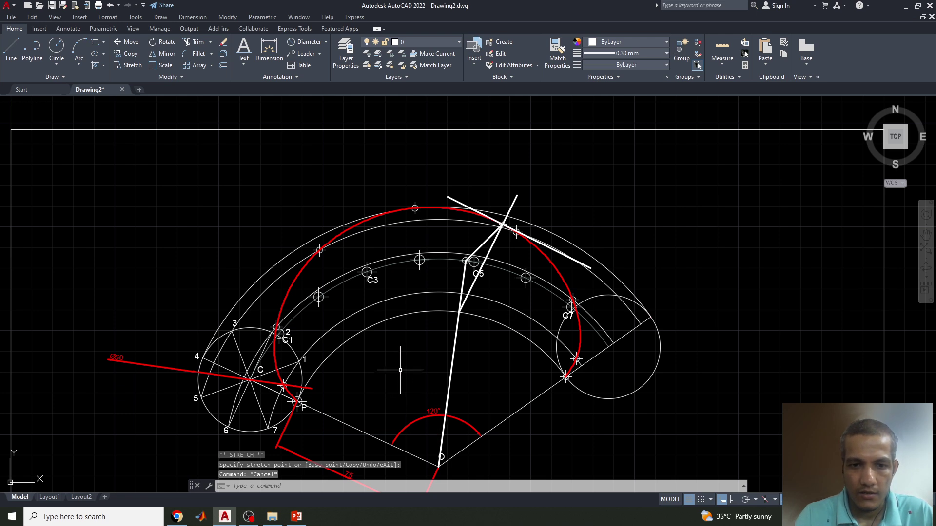
{"action": "scroll", "coordinate": [477, 354], "scroll_direction": "up", "scroll_amount": 1}
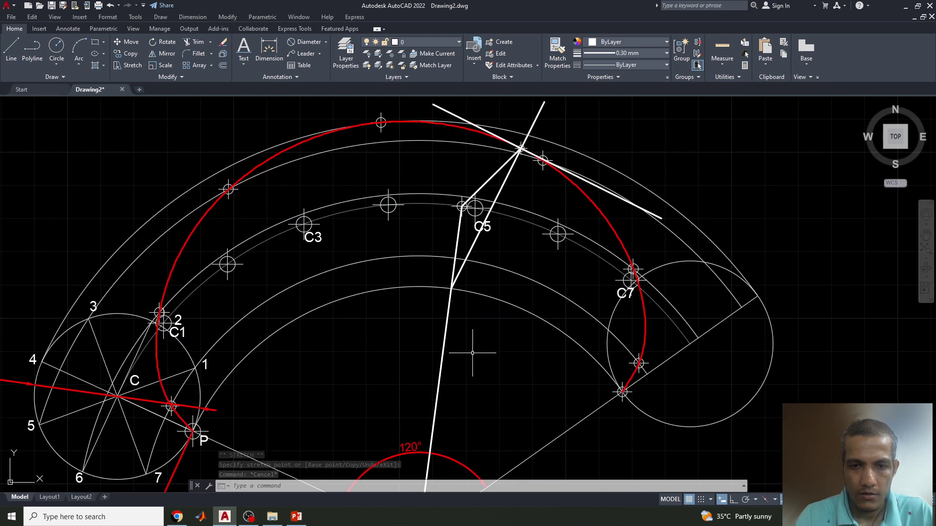
{"action": "scroll", "coordinate": [470, 351], "scroll_direction": "down", "scroll_amount": 1}
{"action": "mouse_move", "coordinate": [459, 367]}
{"action": "middle_mouse_down"}
{"action": "mouse_move", "coordinate": [432, 339]}
{"action": "mouse_move", "coordinate": [496, 298]}
{"action": "middle_mouse_up"}
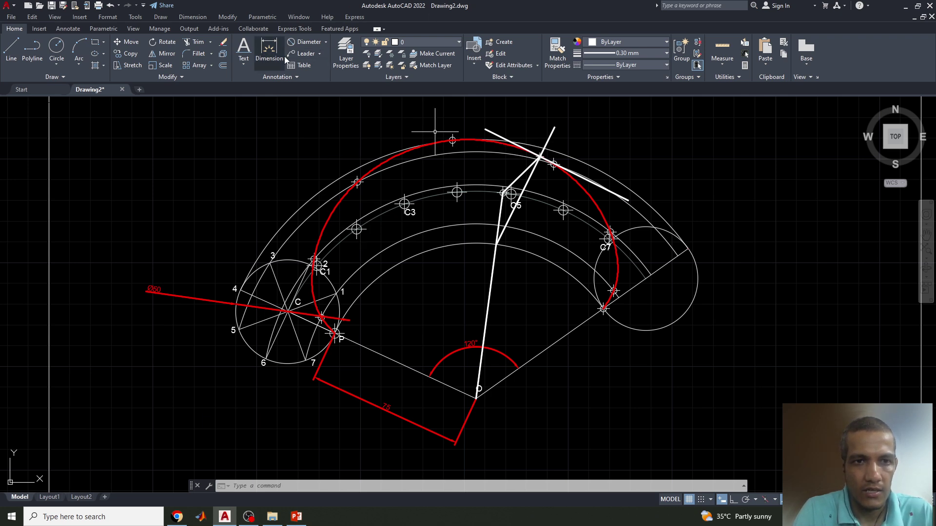
{"action": "left_click", "coordinate": [264, 104]}
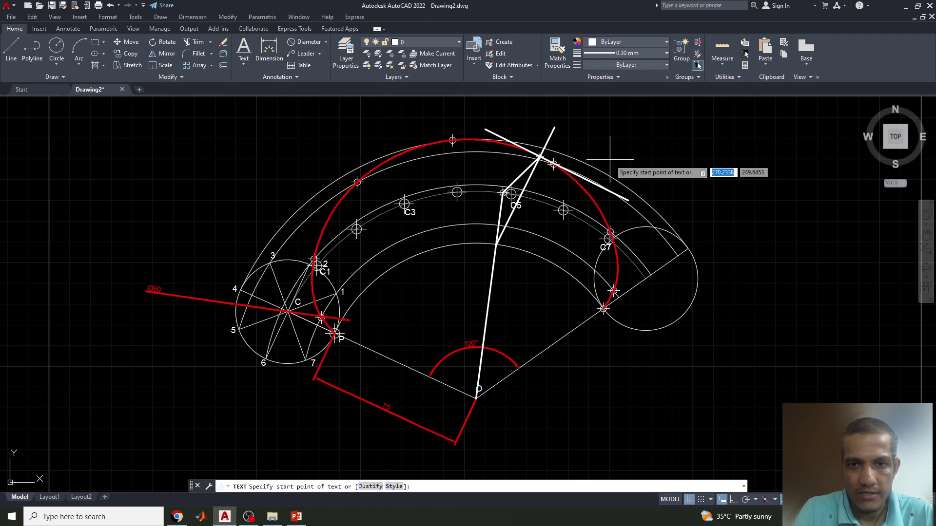
{"action": "left_click", "coordinate": [474, 117]}
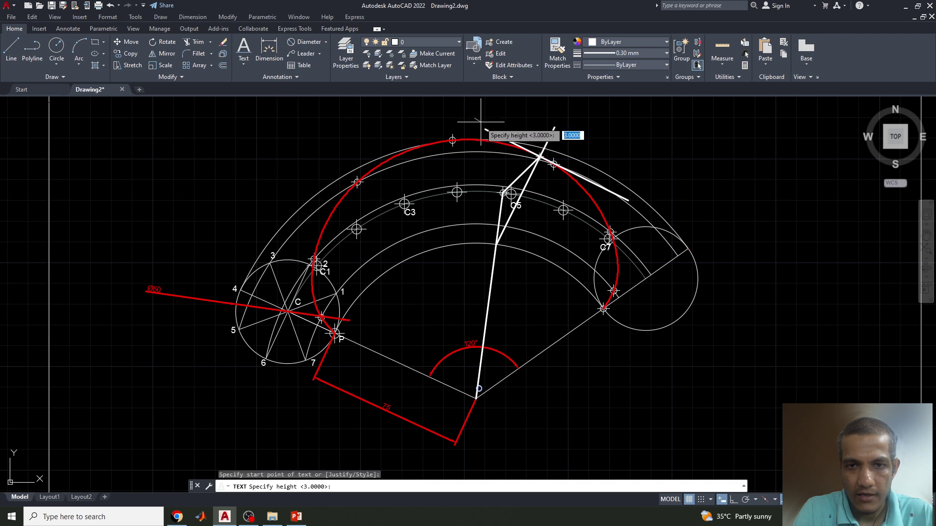
{"action": "key", "text": "Return"}
{"action": "key", "text": "Return"}
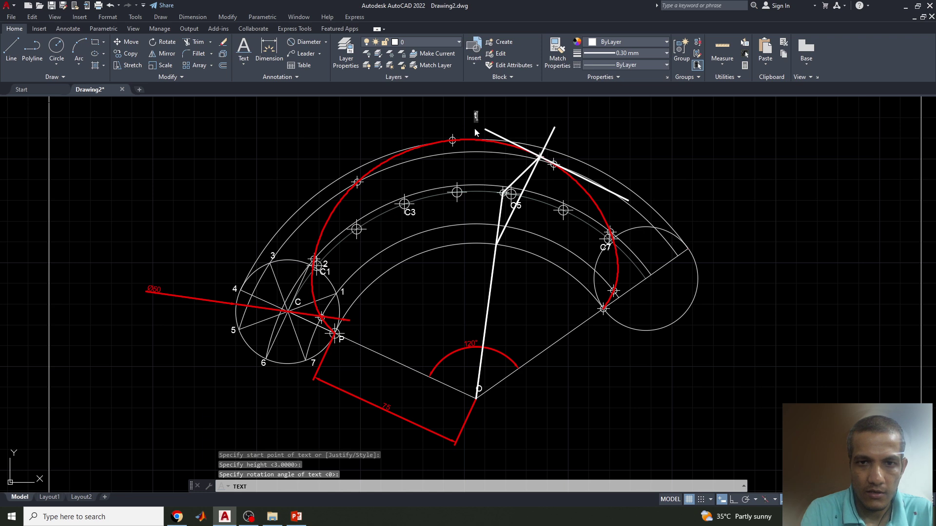
{"action": "type", "text": "t"}
{"action": "key", "text": "BackSpace"}
{"action": "type", "text": "T"}
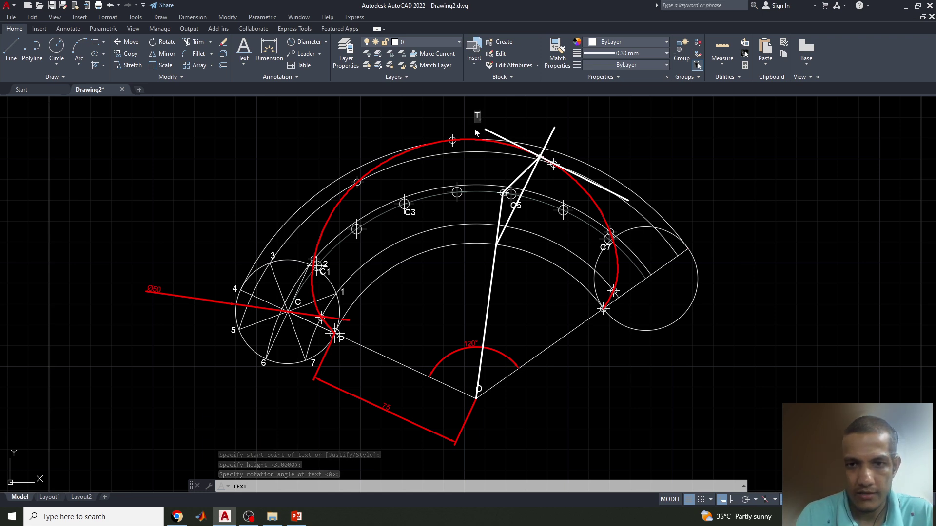
{"action": "left_click", "coordinate": [638, 209]}
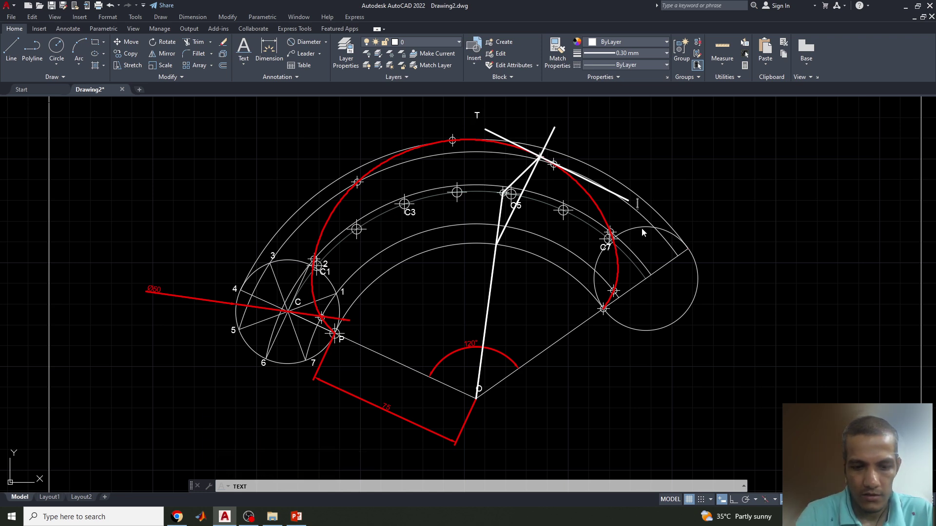
- Label both ends of the normal line with the text N and finish the text command
{"action": "left_click", "coordinate": [565, 130]}
{"action": "type", "text": "N"}
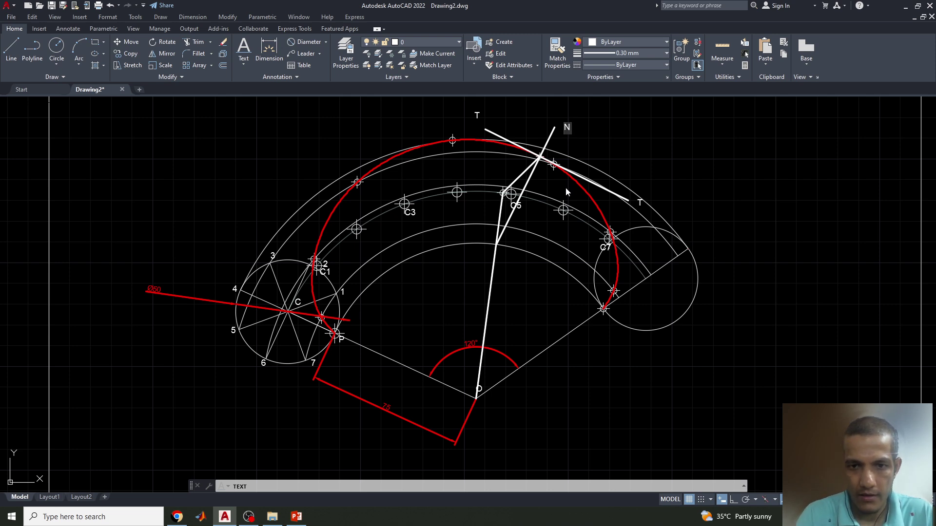
{"action": "left_click", "coordinate": [504, 254]}
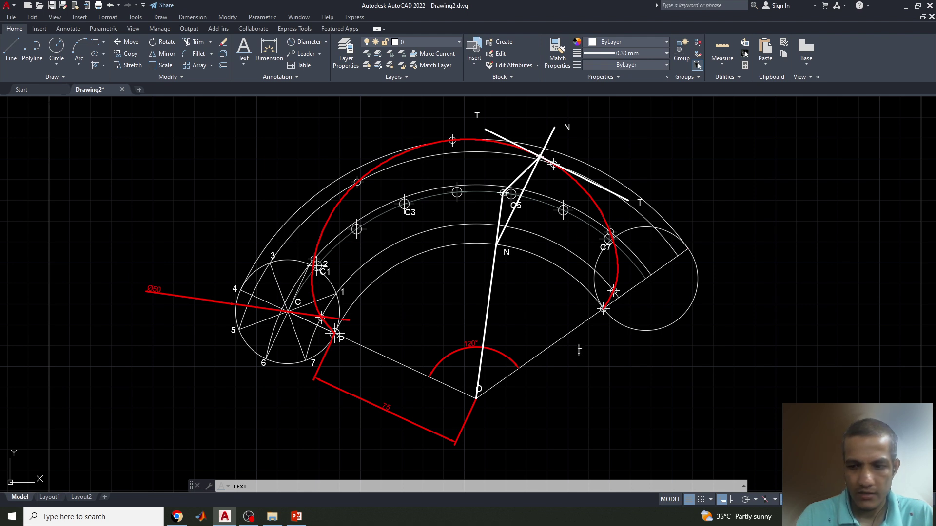
{"action": "key", "text": "Escape"}
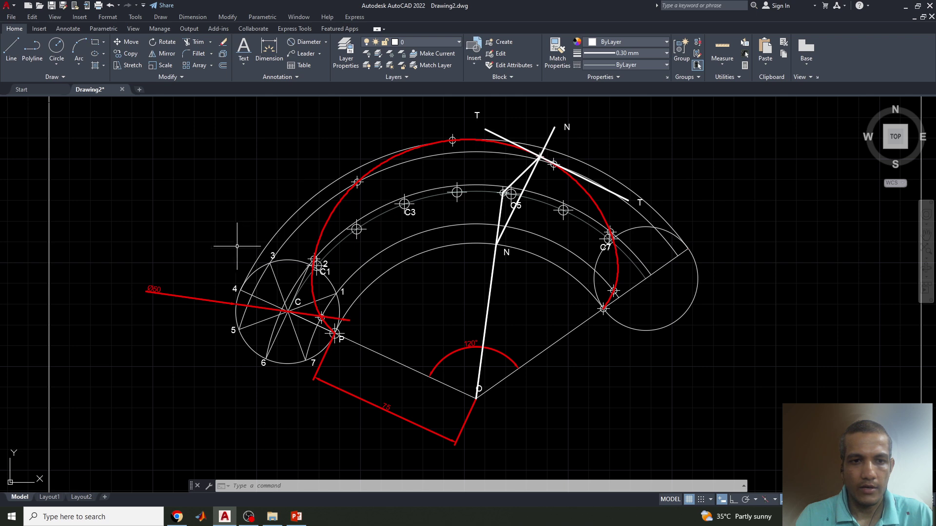
{"action": "mouse_move", "coordinate": [224, 519]}
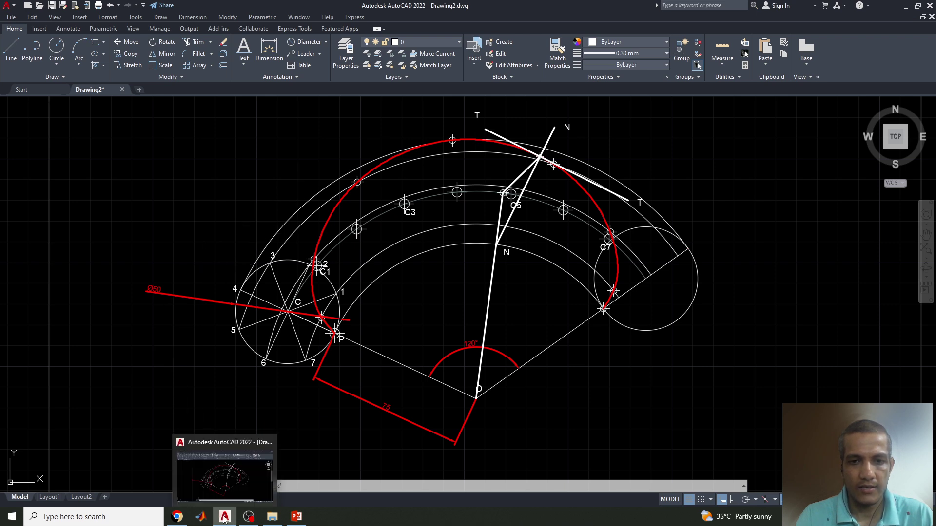